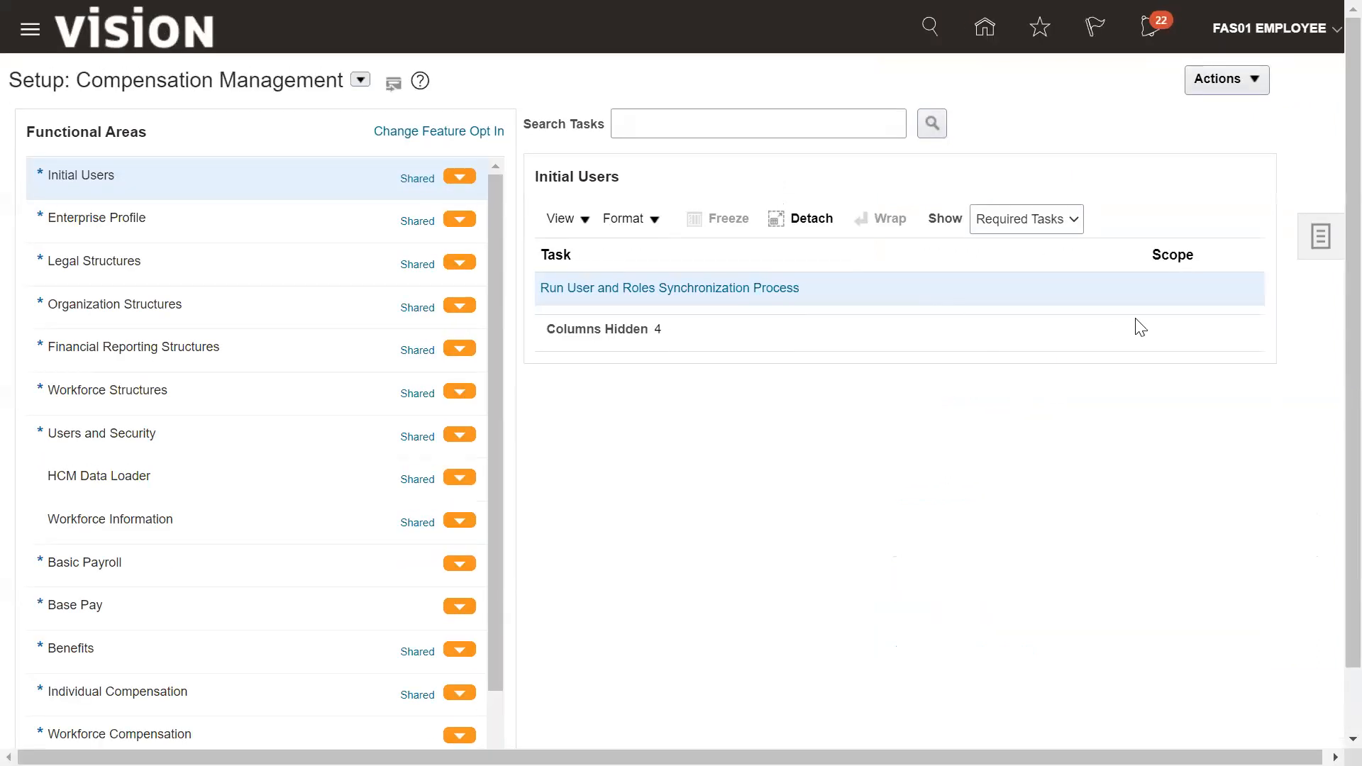
Step: Go to the implementation projects, search for the name ASM, and open ASM Implementation Project-01
left_click(1319, 240)
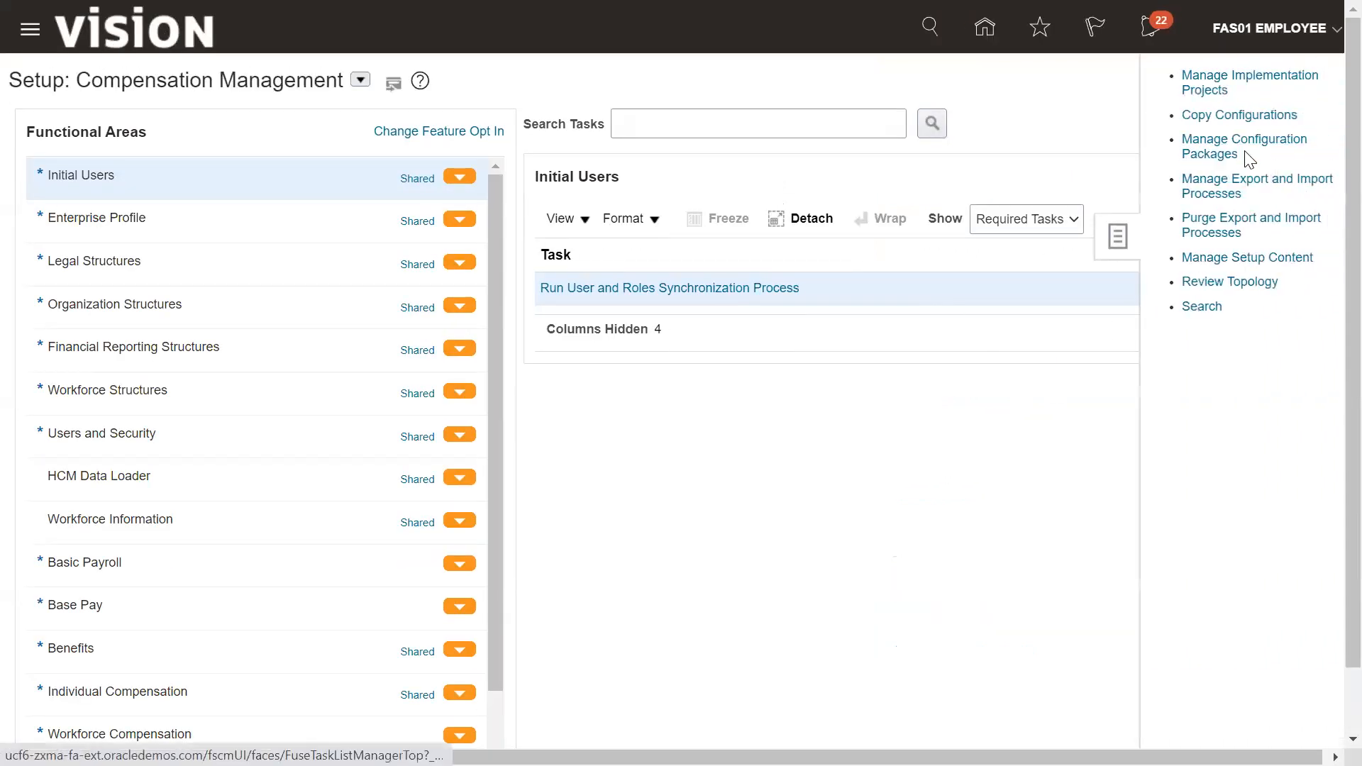
left_click(1181, 83)
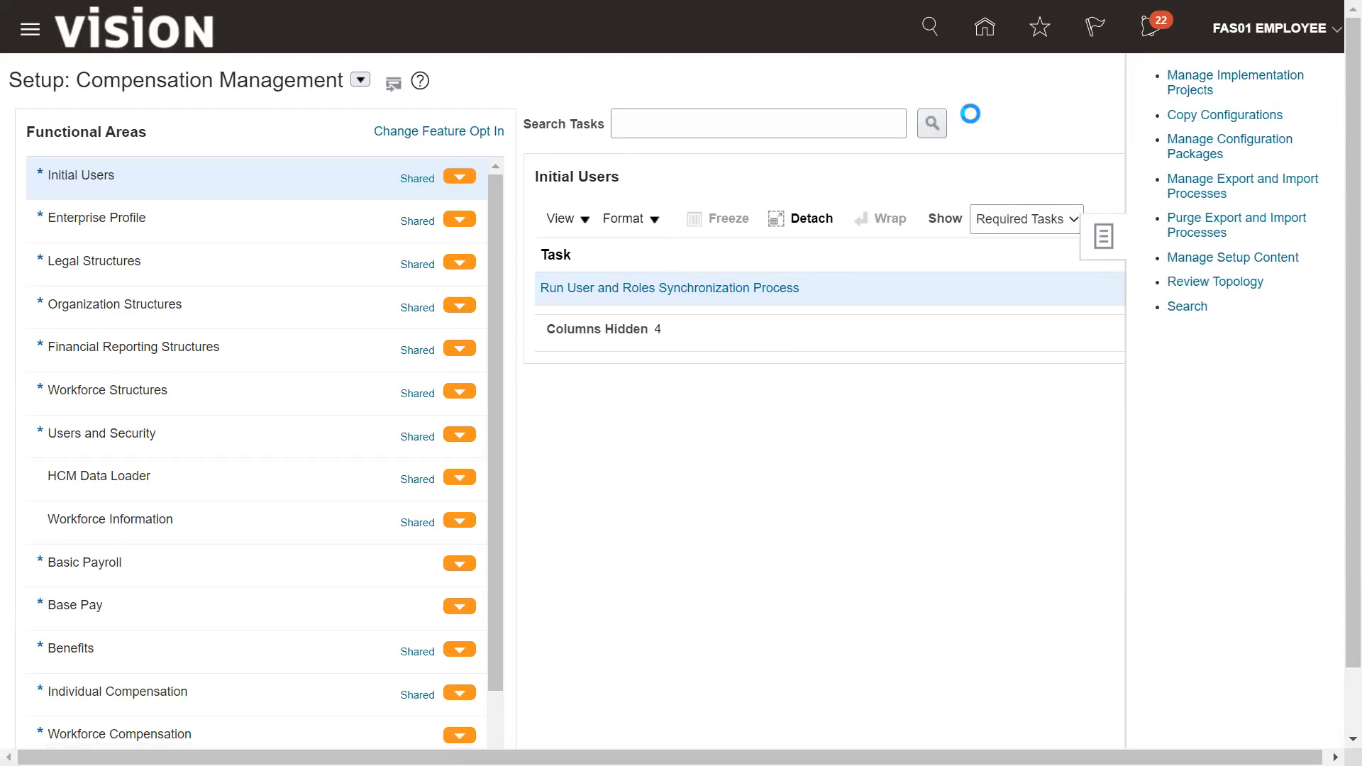
left_click(276, 170)
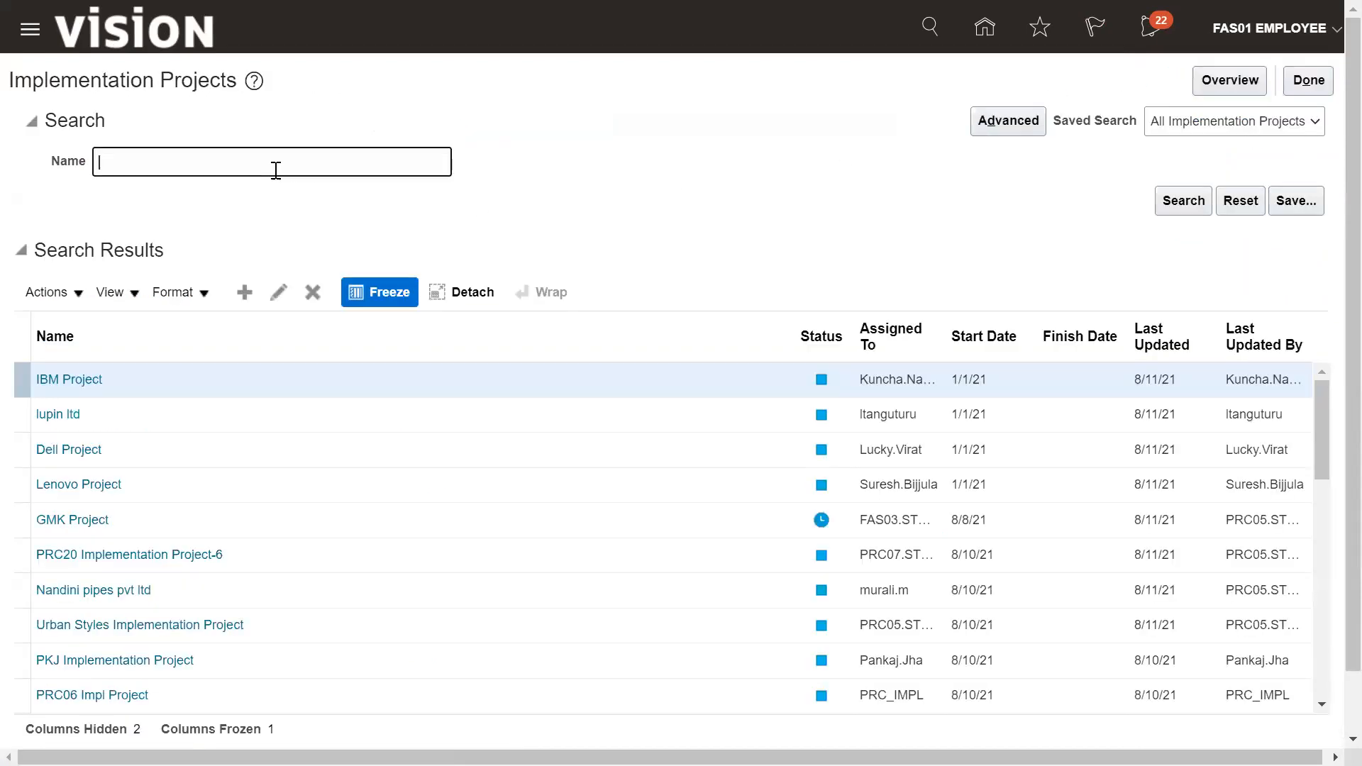
type("ASM")
left_click(1183, 207)
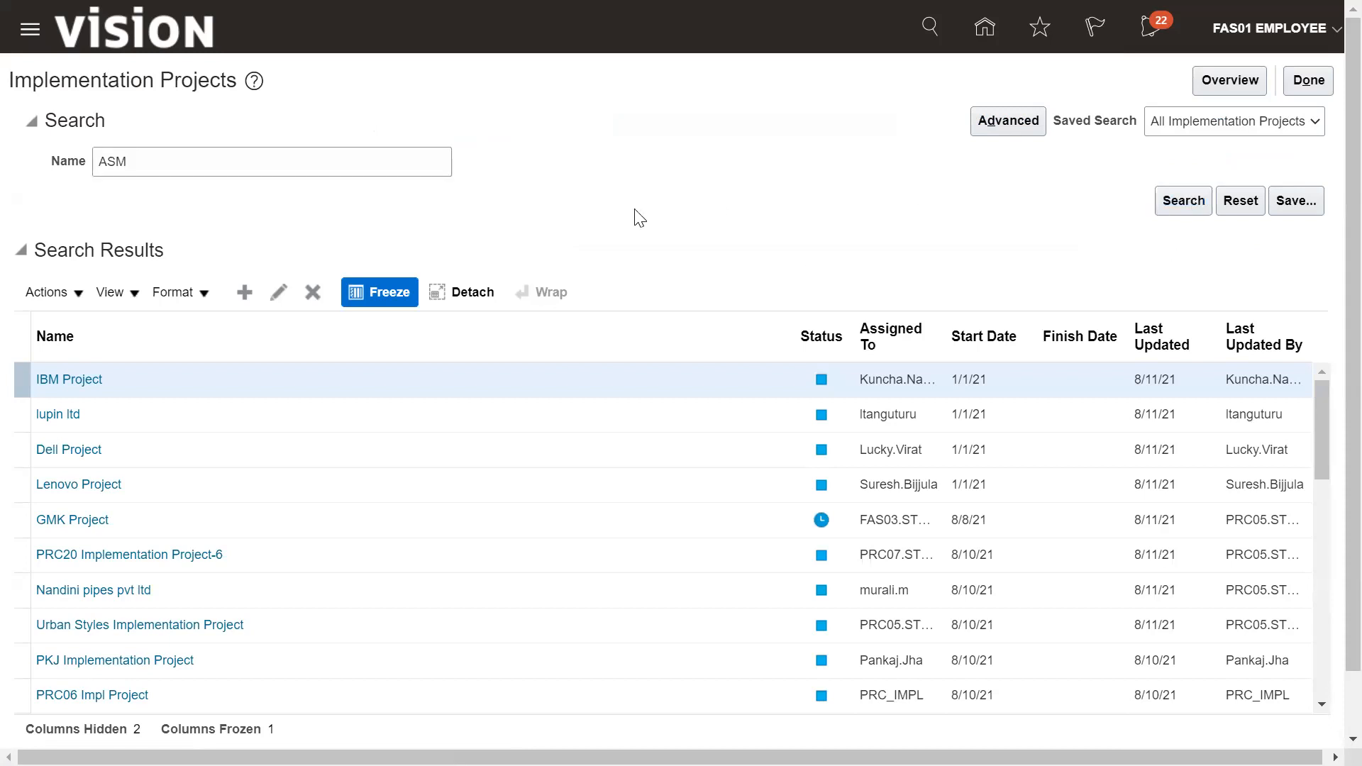
left_click(178, 381)
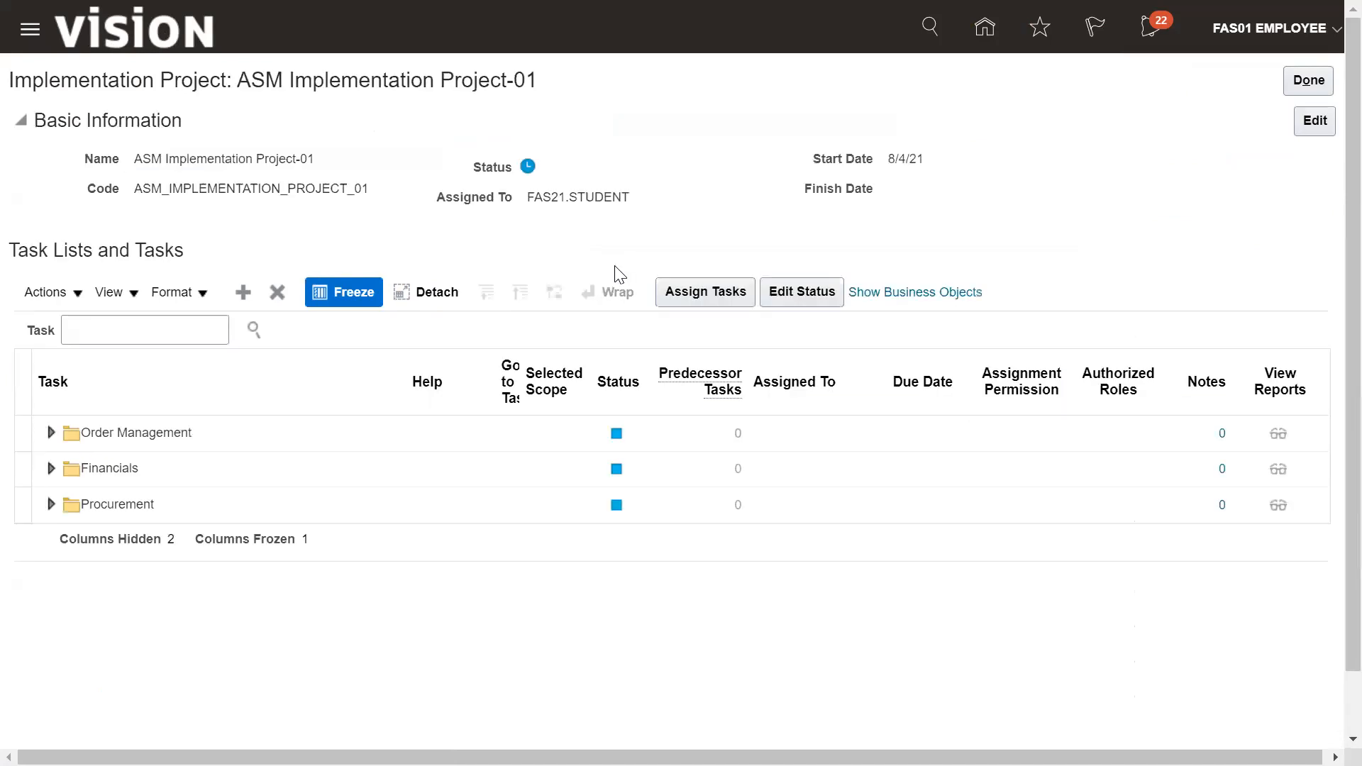
Step: Search the project's tasks for MANAGE PRIMAR and open the Manage Primary Ledgers task under Financials > Define Accounting Configurations
left_click(142, 333)
type("MAN")
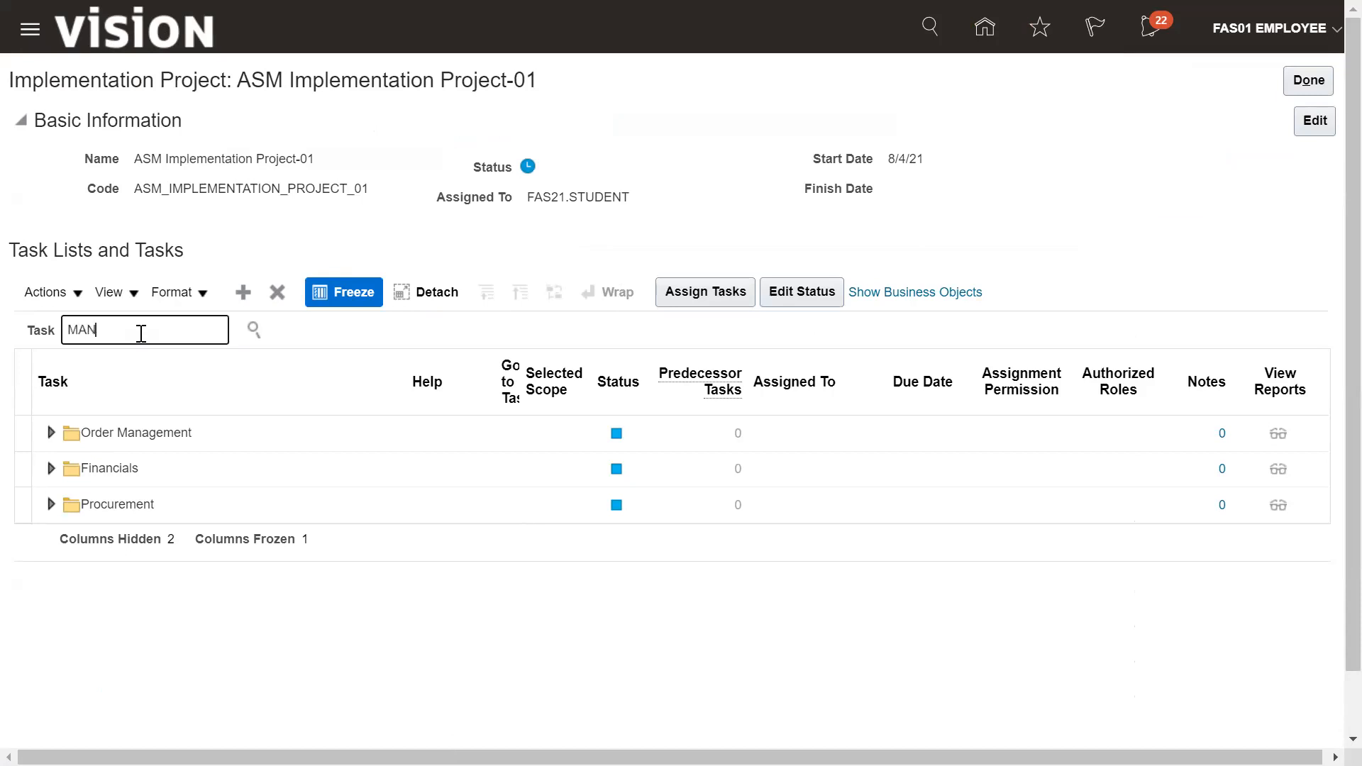
type("AGE PRIMAR")
key("Tab")
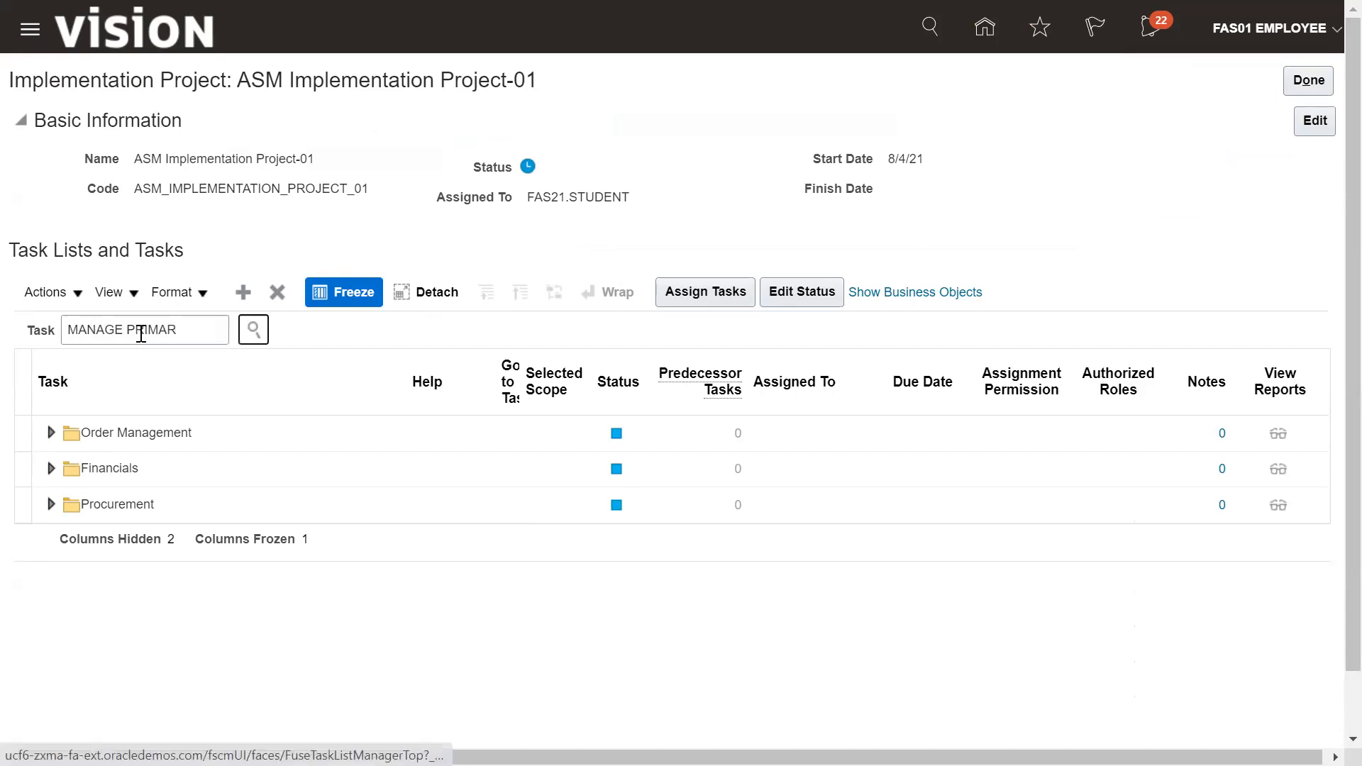
key("Return")
left_click(158, 434)
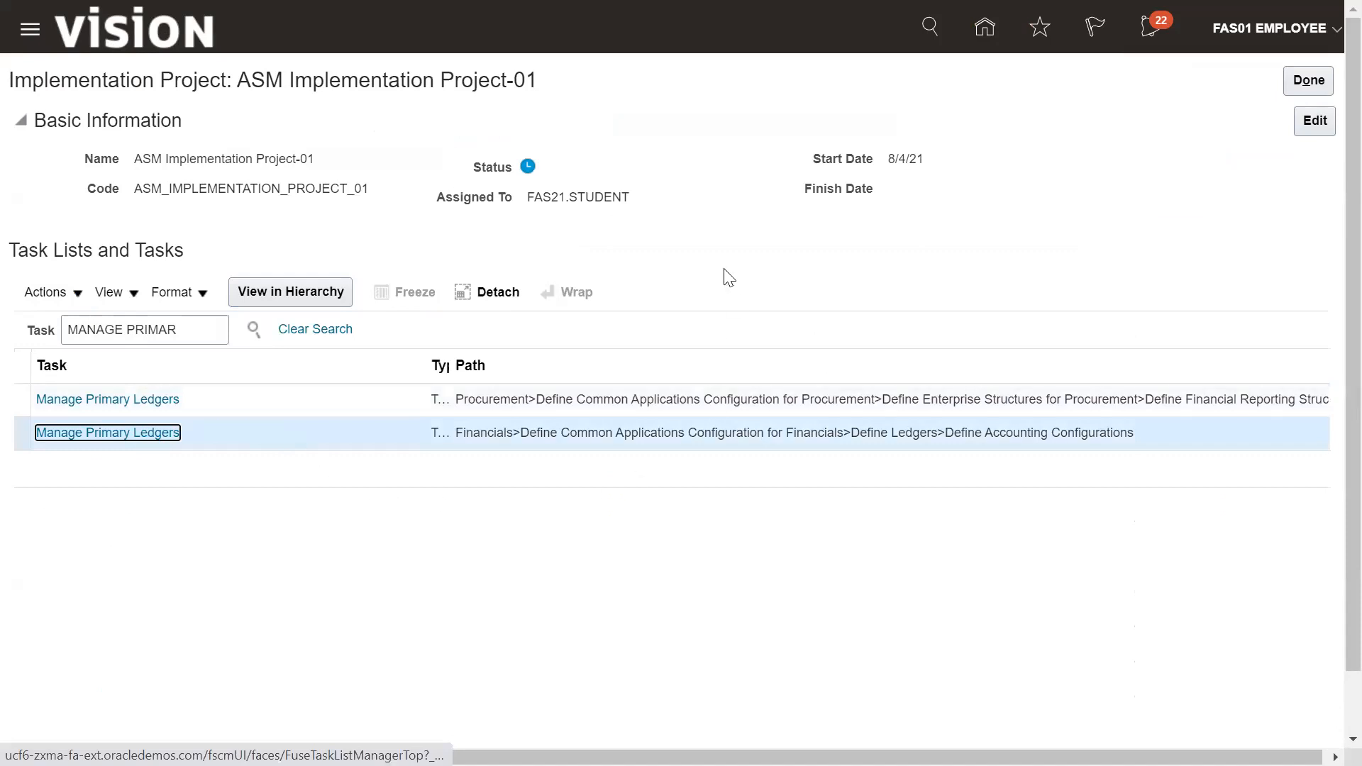
left_click(167, 432)
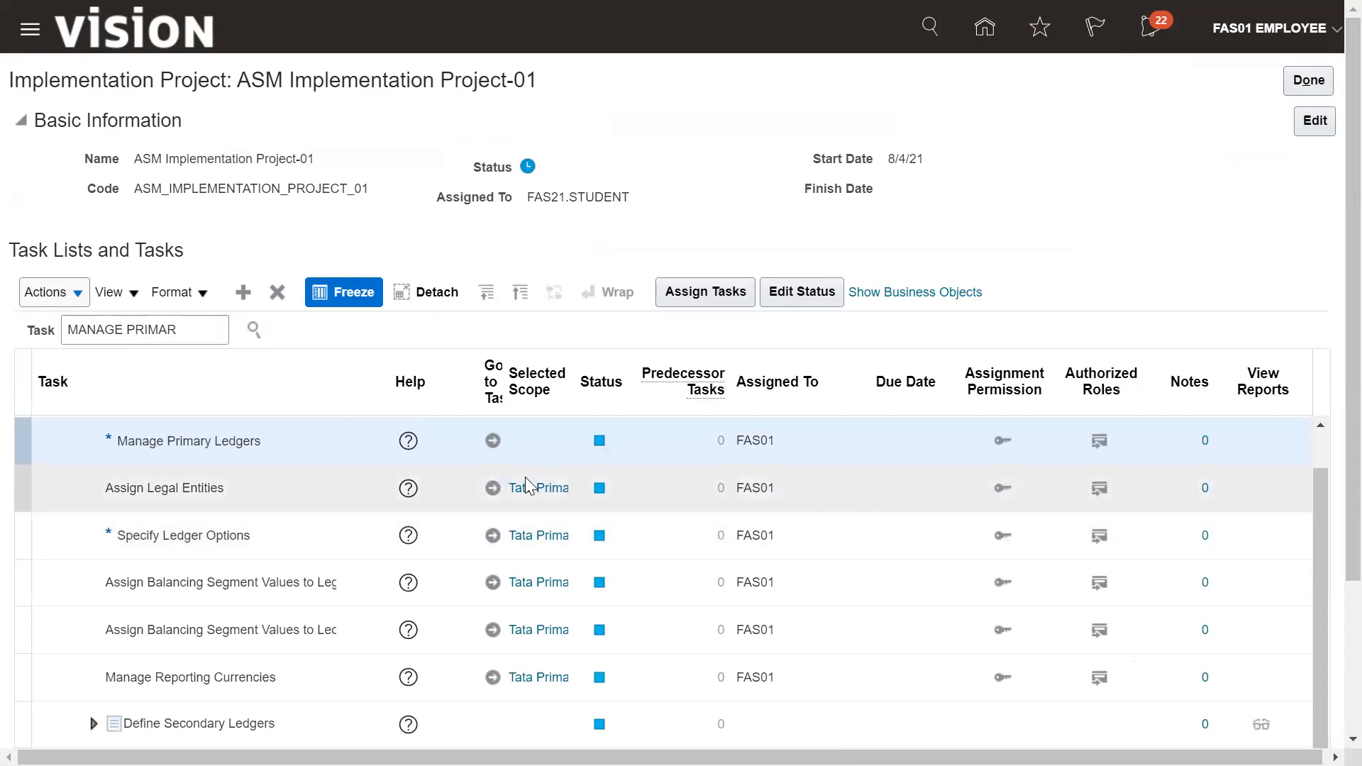
left_click(493, 442)
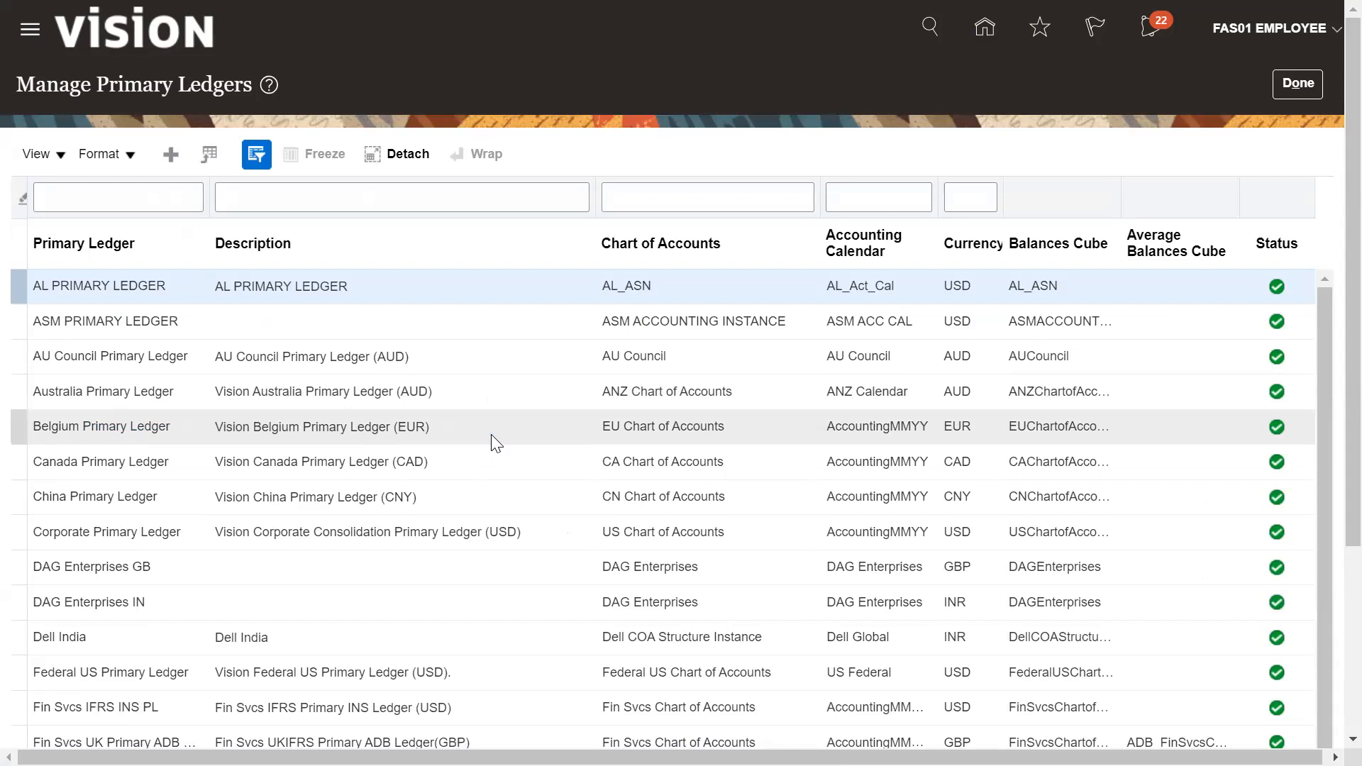
Step: Start a new primary ledger with ASM1 Primary Ledger as both its name and description
left_click(171, 154)
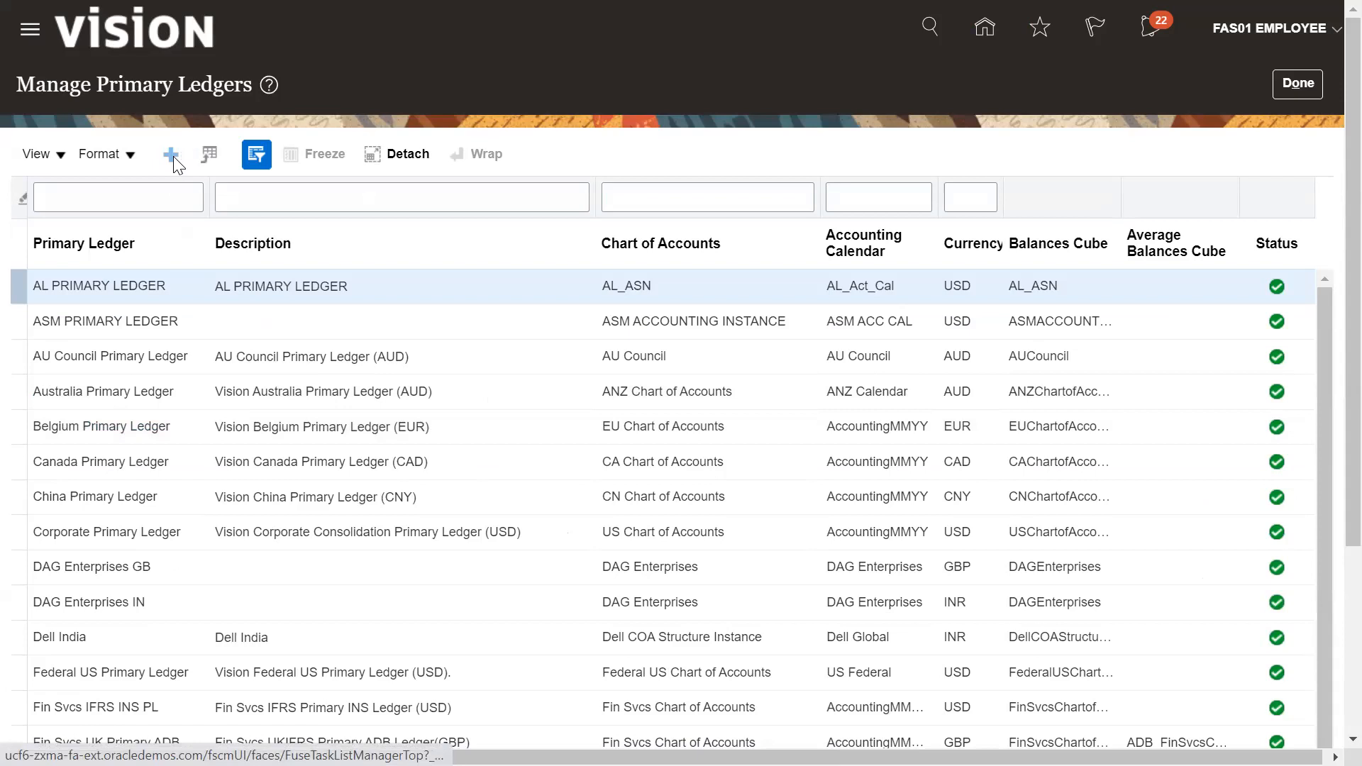
left_click(393, 191)
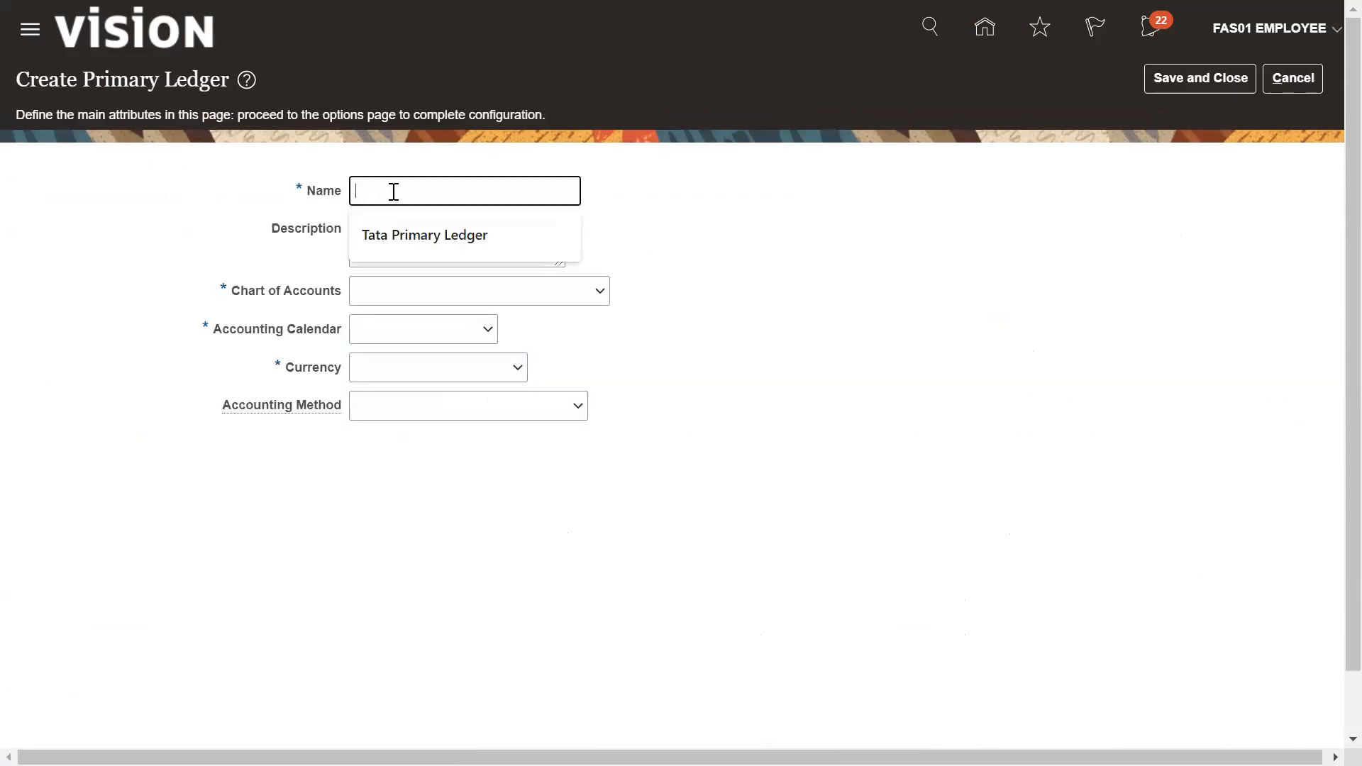
type("ASM")
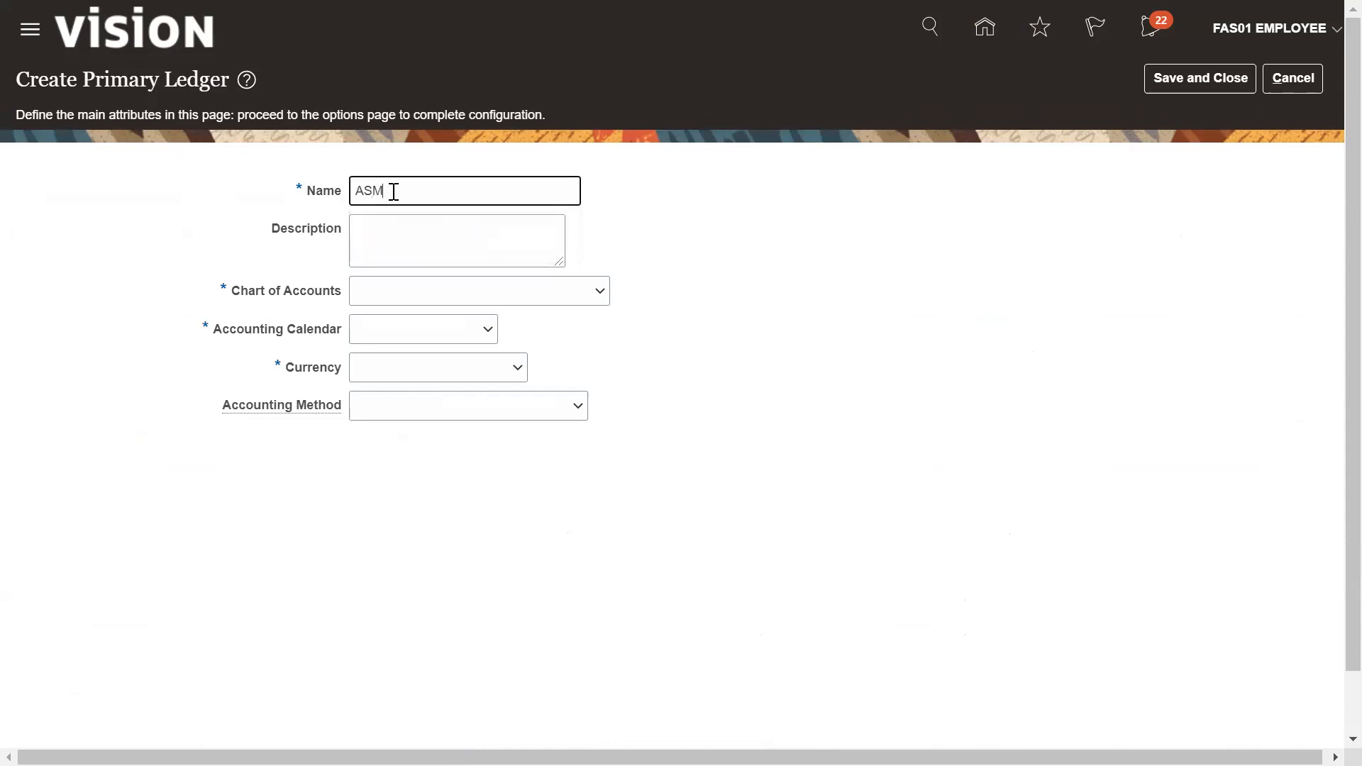
type("1 Primary Ledger")
triple_click(394, 192)
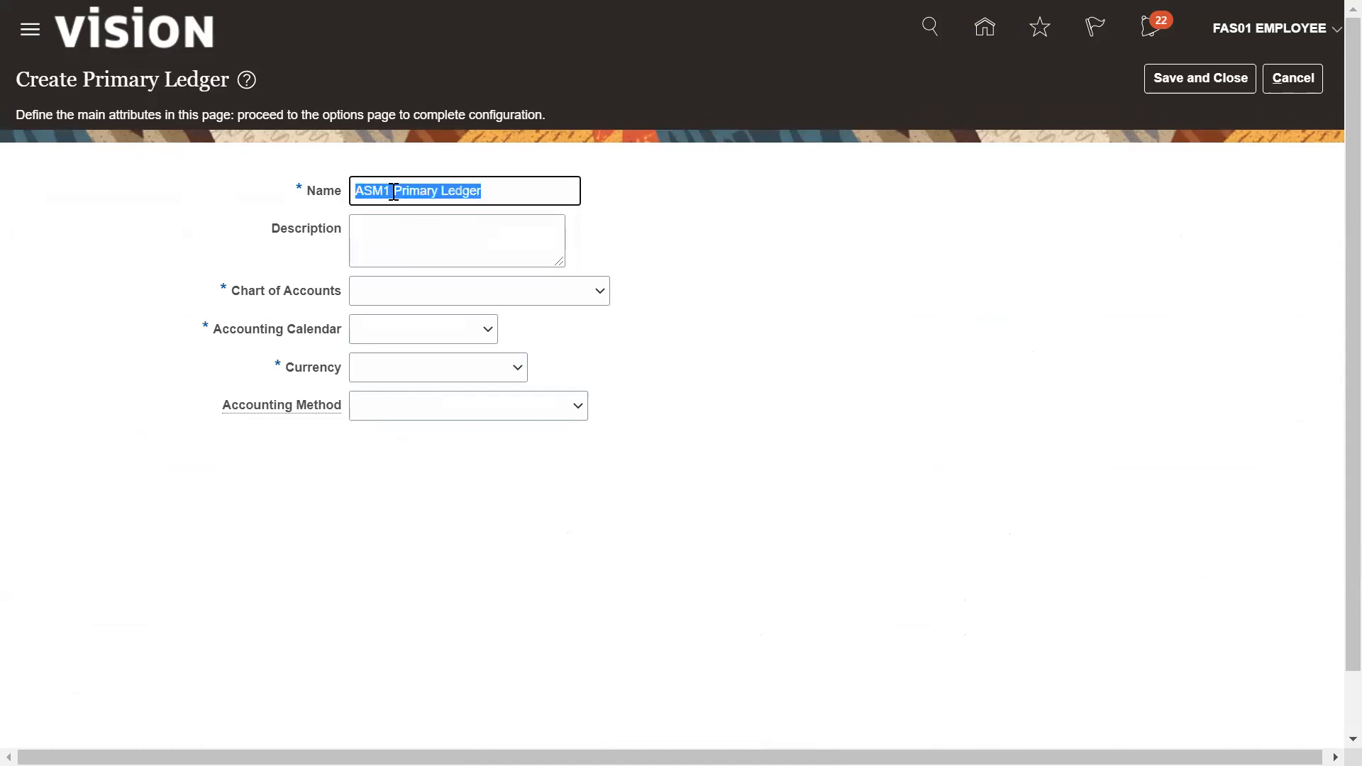
key("ctrl+c")
key("Tab")
key("ctrl+v")
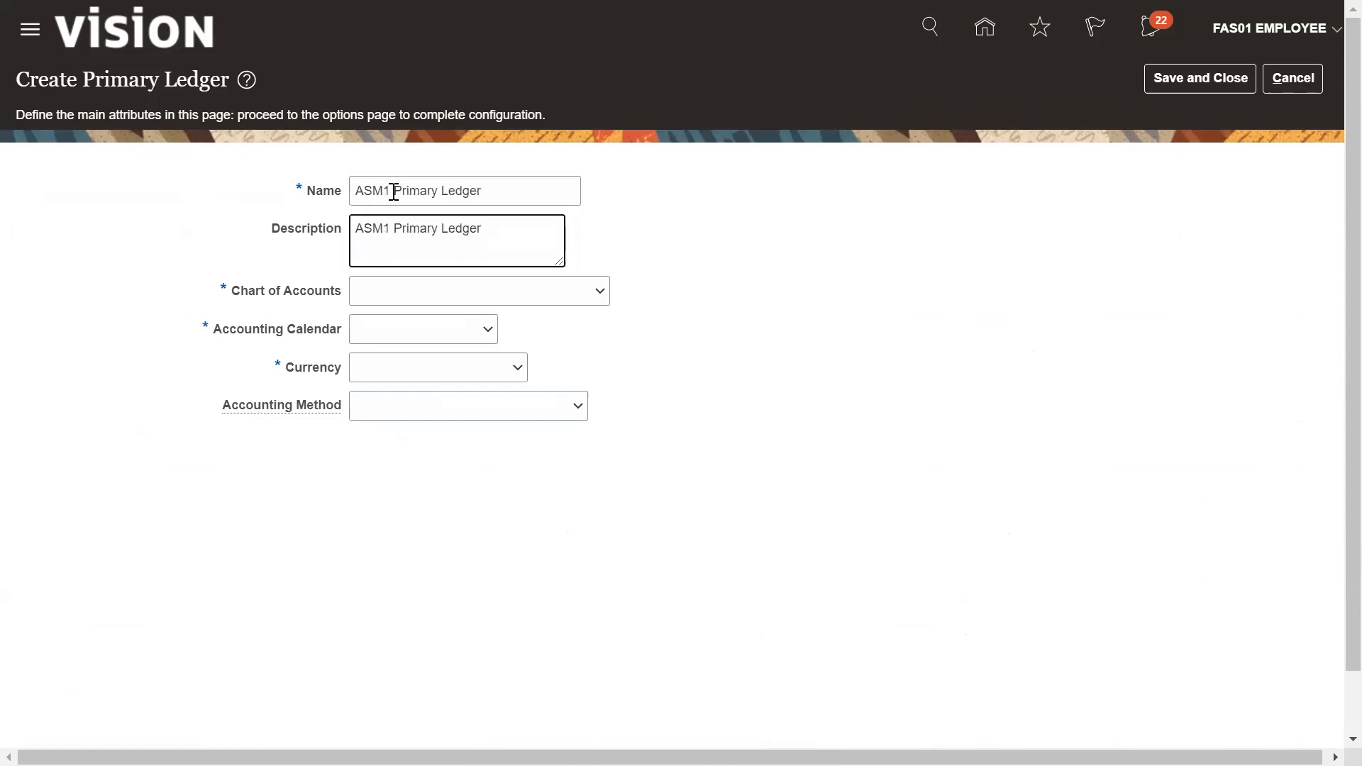
Step: Set the new ledger's chart of accounts to ASM ACCOUNTING INSTANCE and its accounting calendar to ASM ACC CAL
key("Tab")
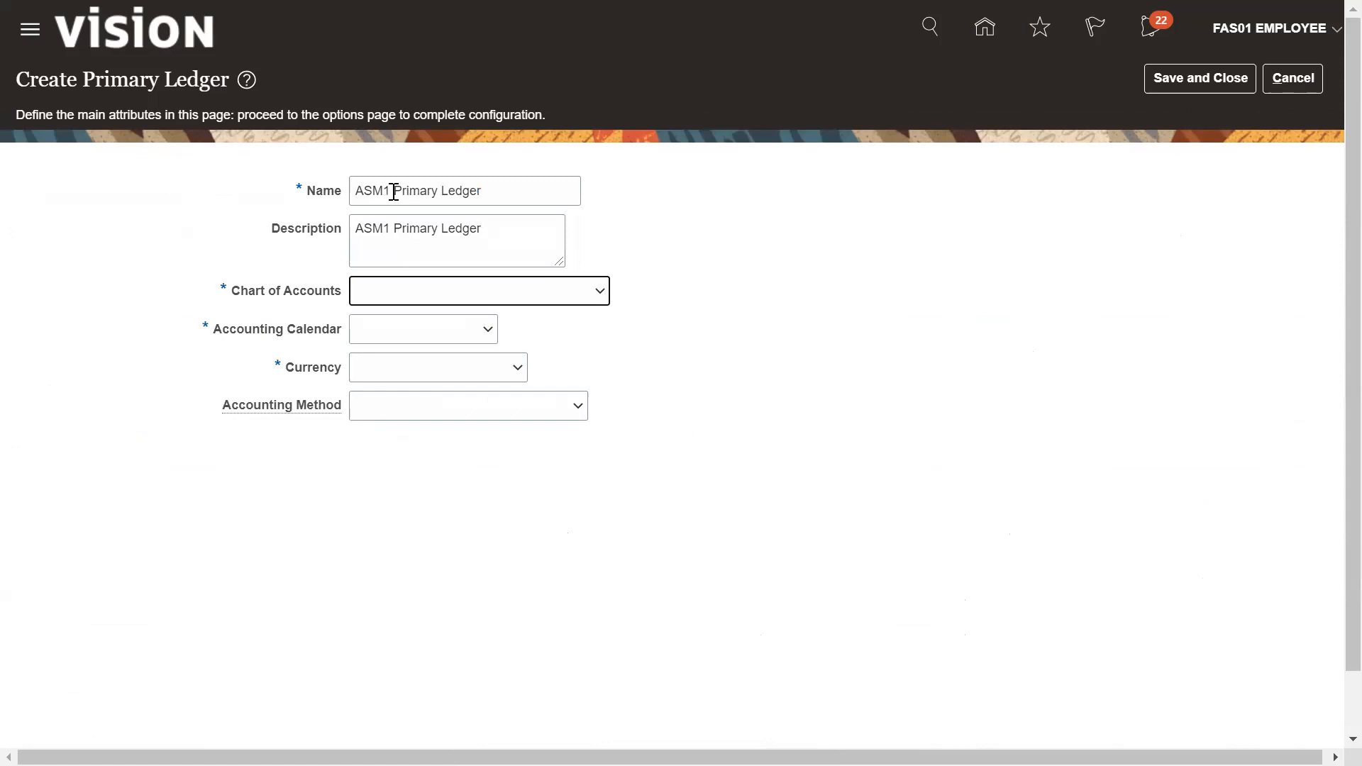
left_click(603, 291)
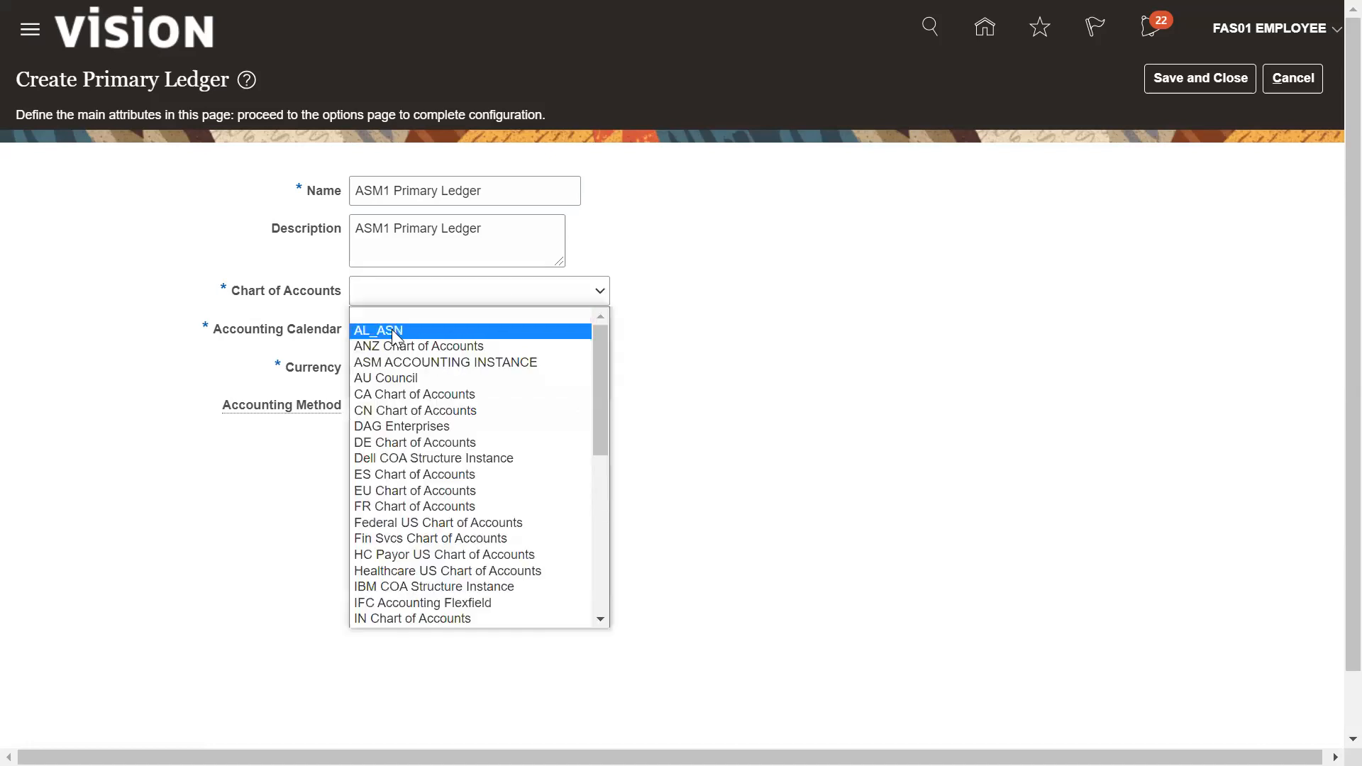
left_click(383, 365)
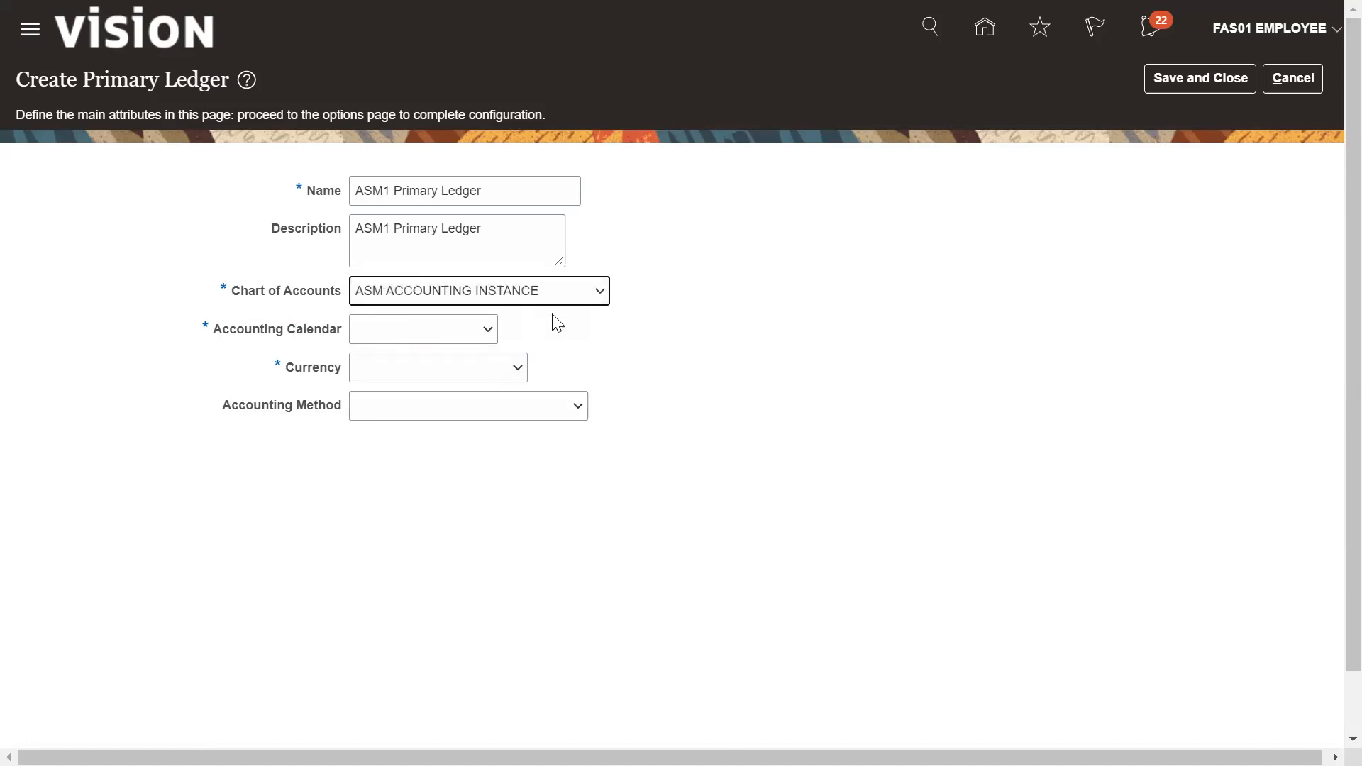
left_click(354, 330)
key("Down")
key("Down")
key("Down")
key("Down")
key("Up")
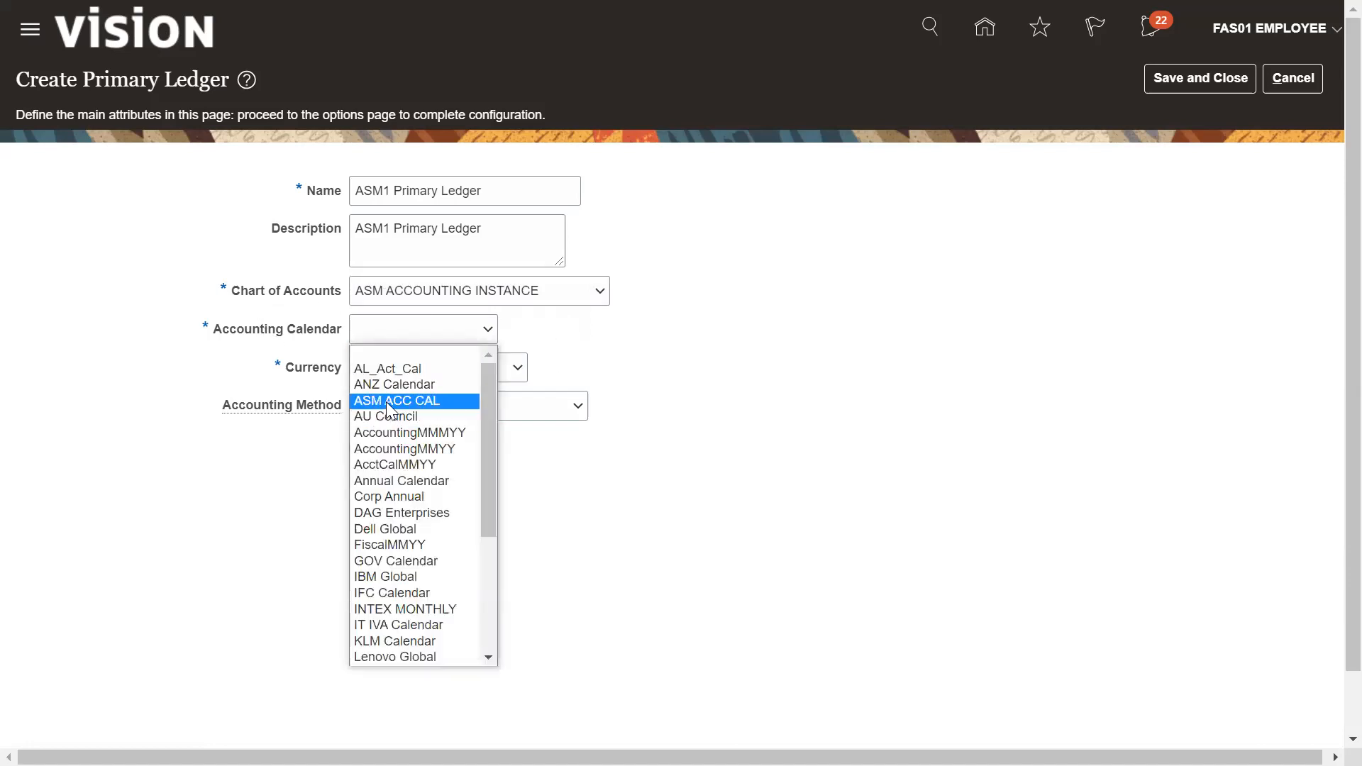
key("Return")
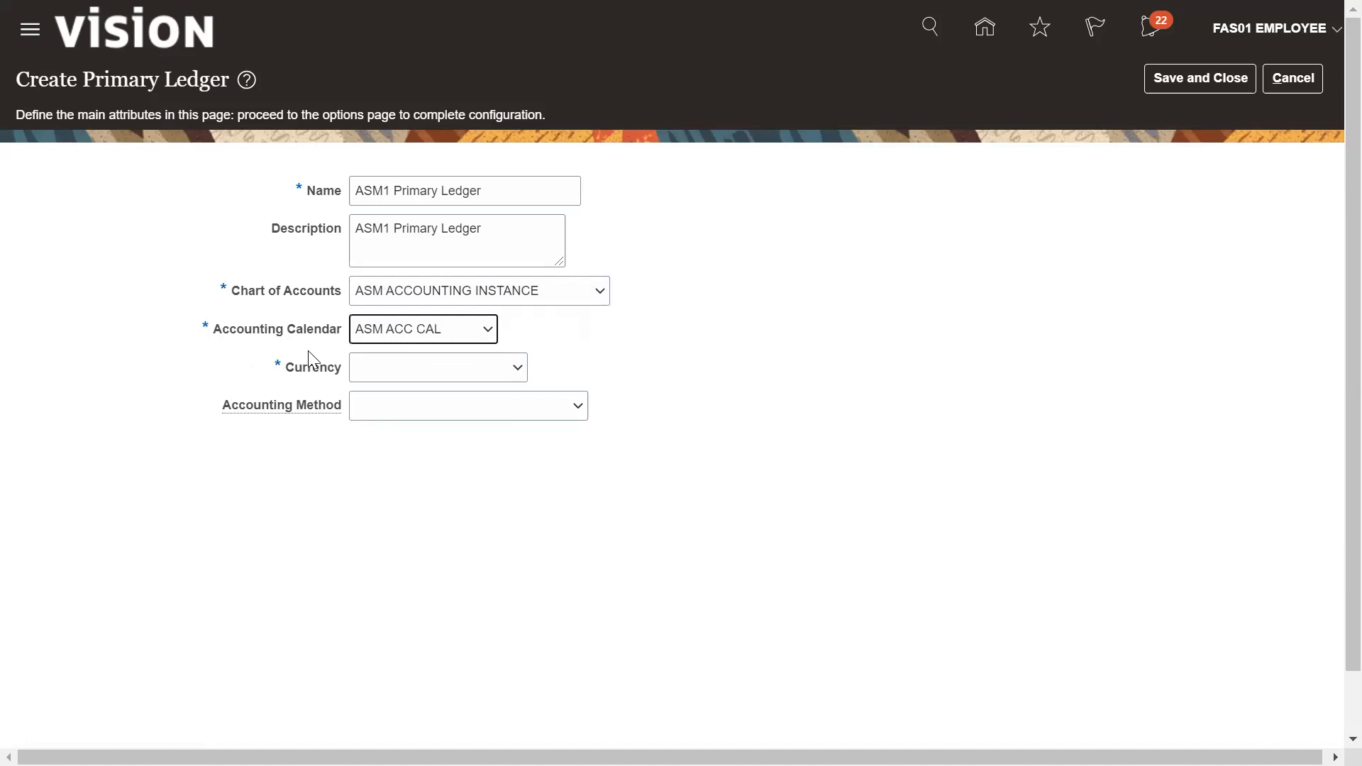
Step: Set the currency to USD - US Dollar and the accounting method to Standard Accrual, and save the ledger
left_click(517, 376)
left_click(405, 408)
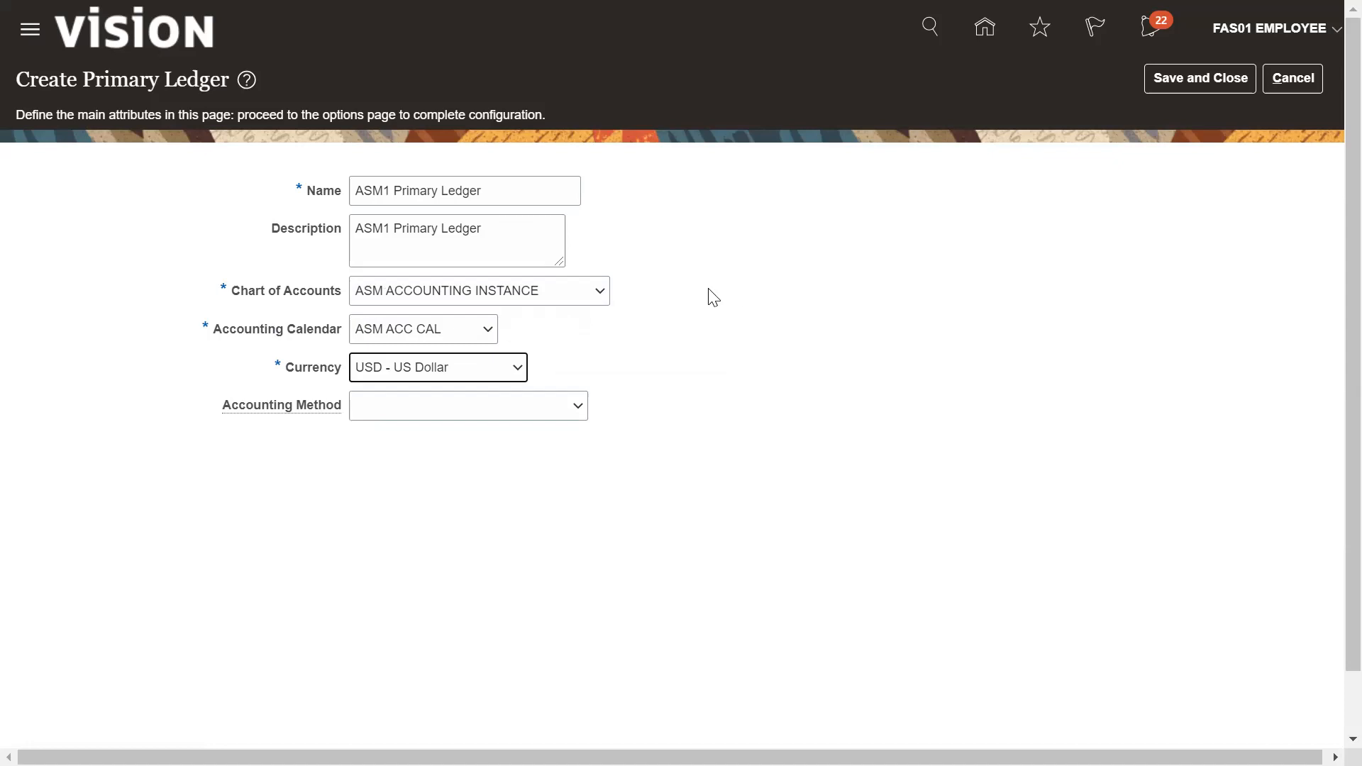
left_click(578, 407)
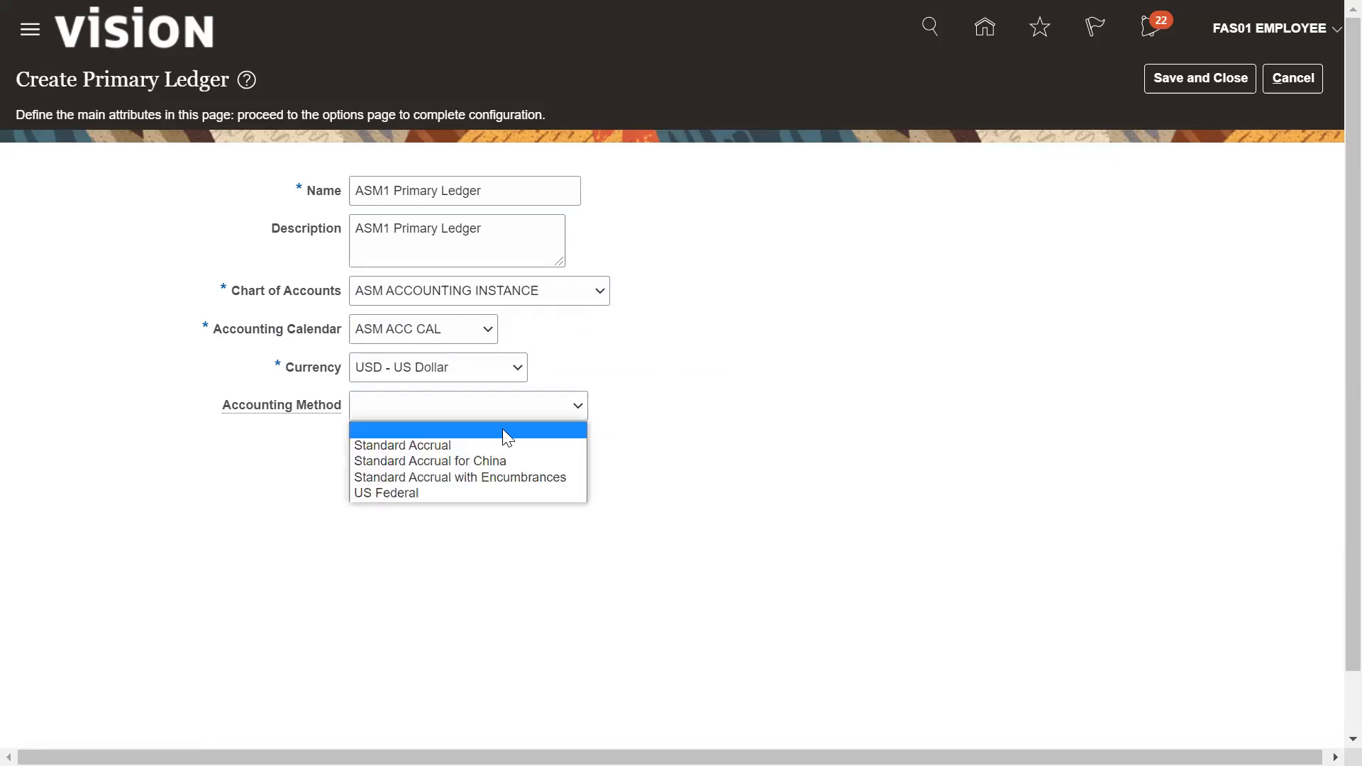
left_click(431, 445)
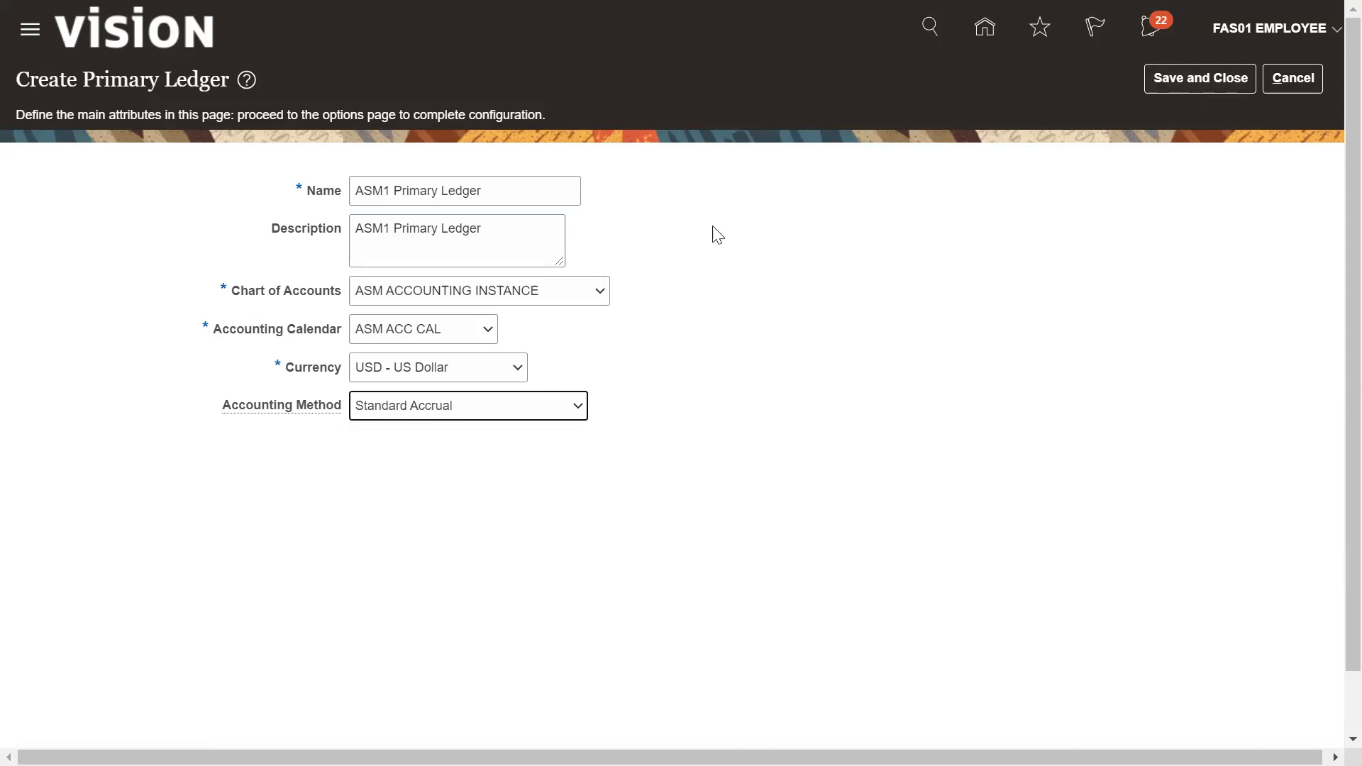
left_click(1174, 77)
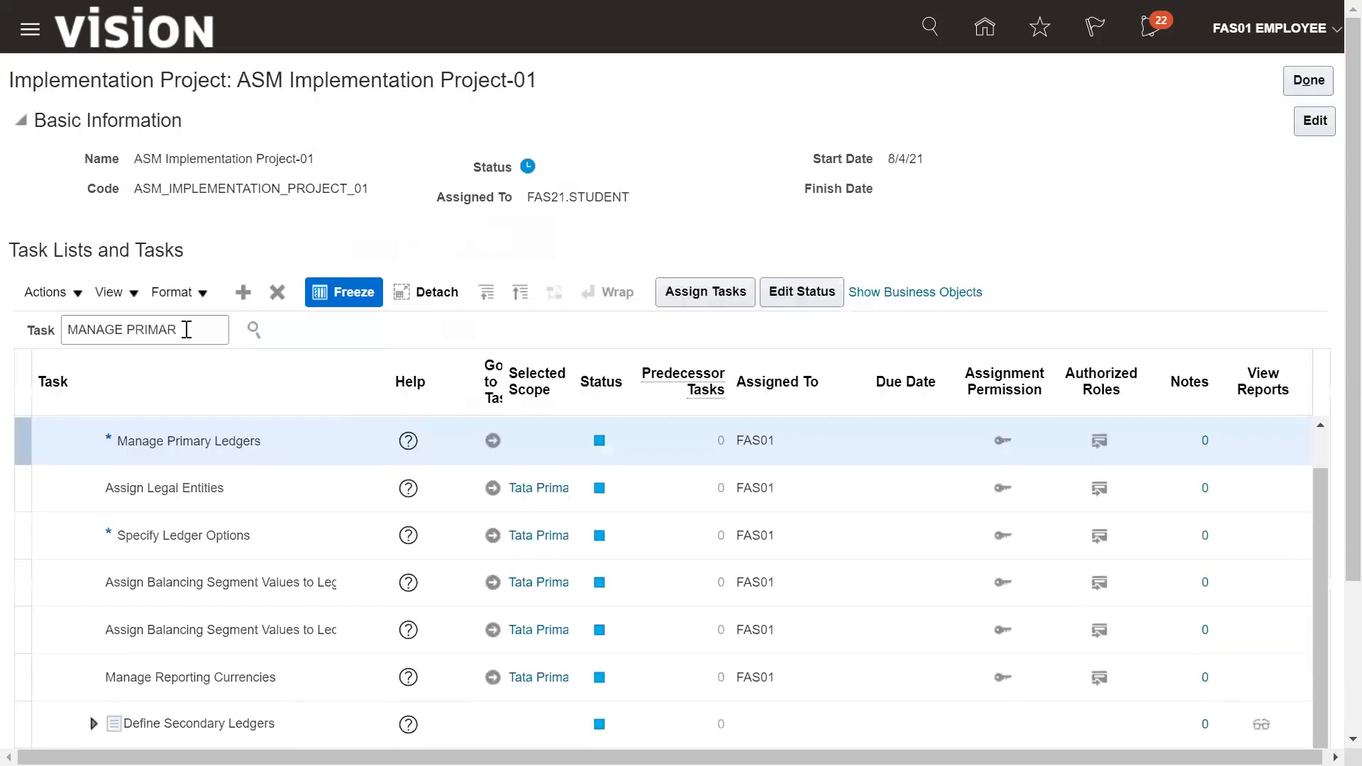
Step: Search the project's tasks for specify ledger options and locate the entry directly under Financials > Define Accounting Configurations in the task hierarchy
left_click_drag(186, 329, 50, 339)
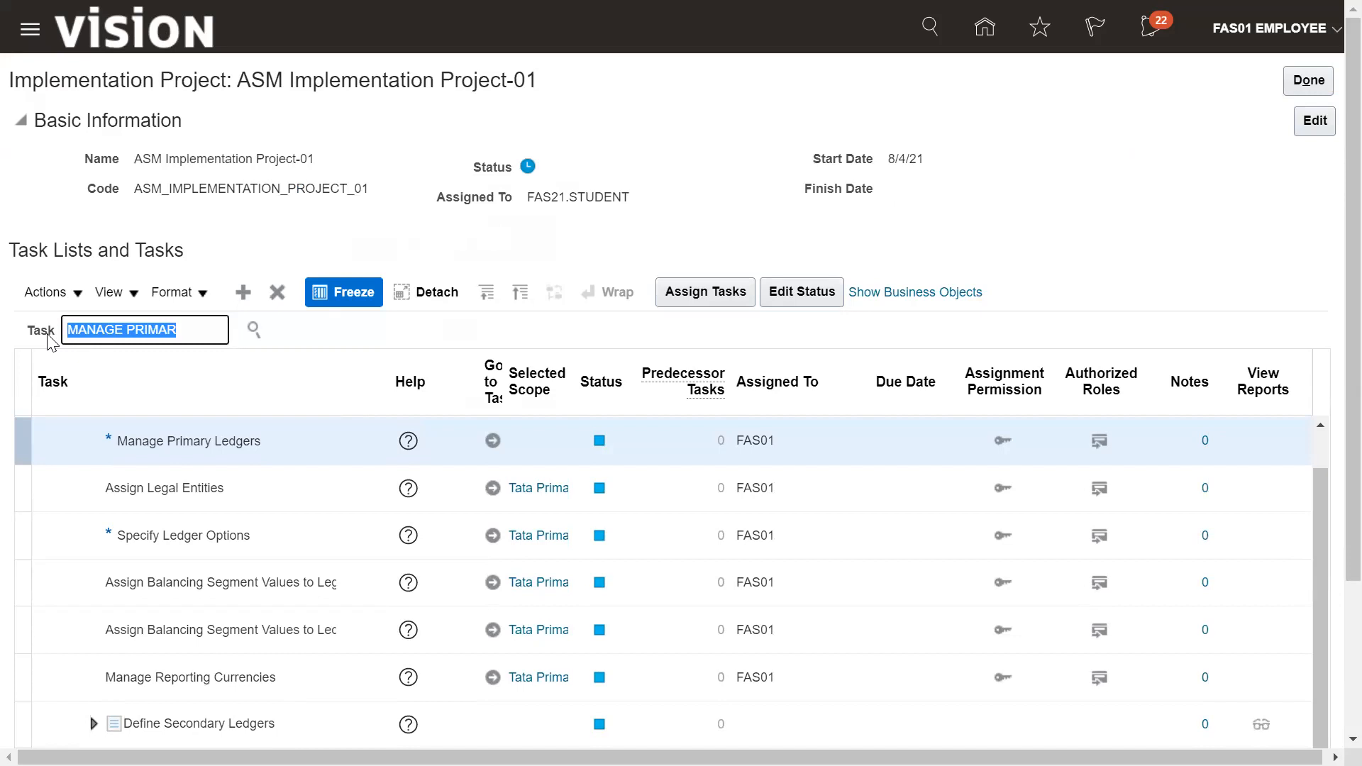
type("spe")
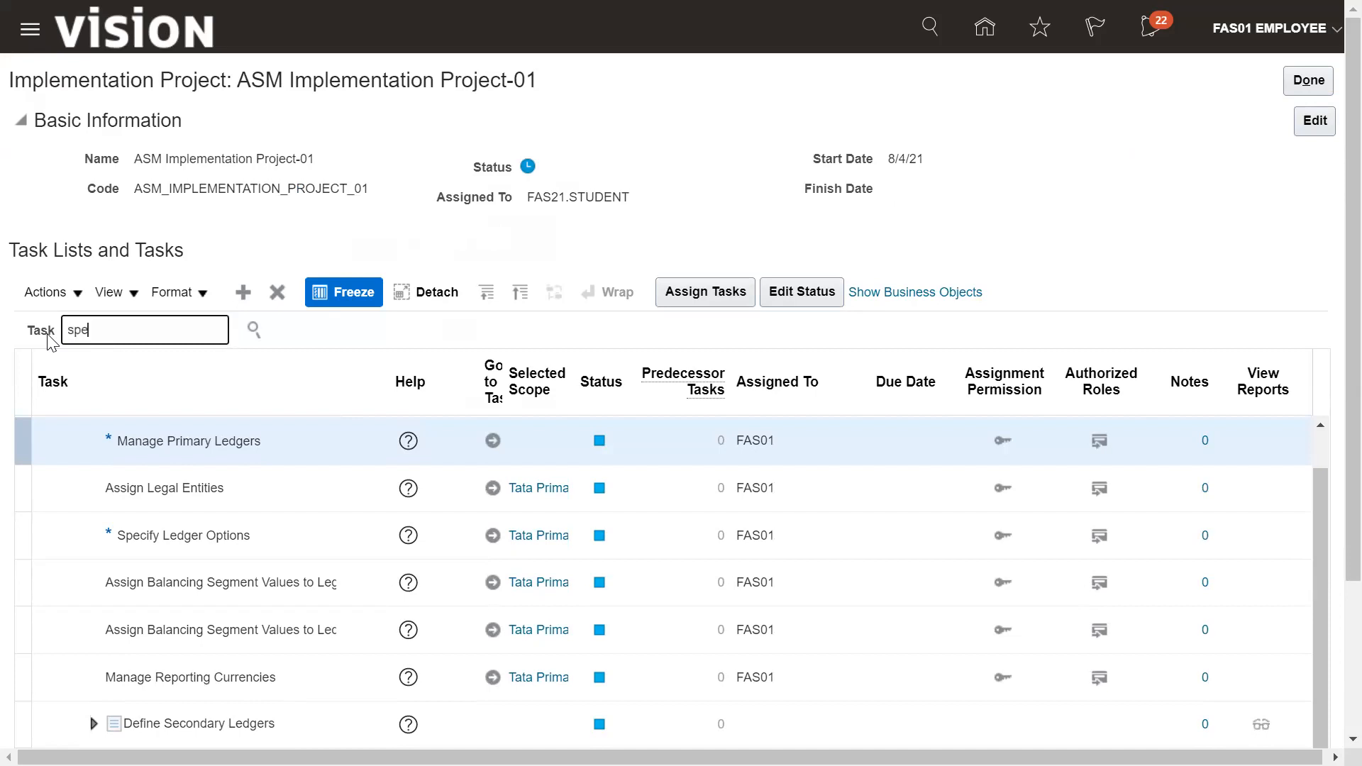
type("cify ledger options")
key("Tab")
key("Return")
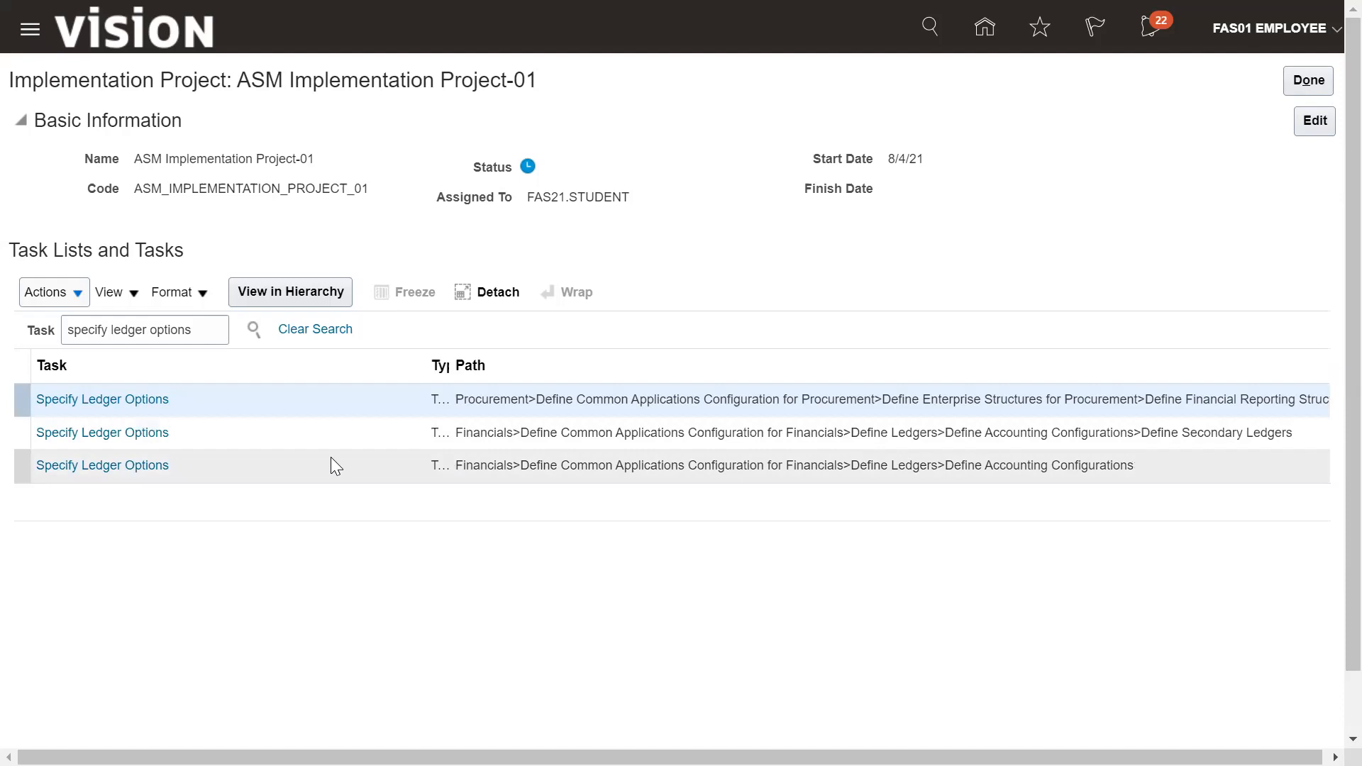
left_click(145, 466)
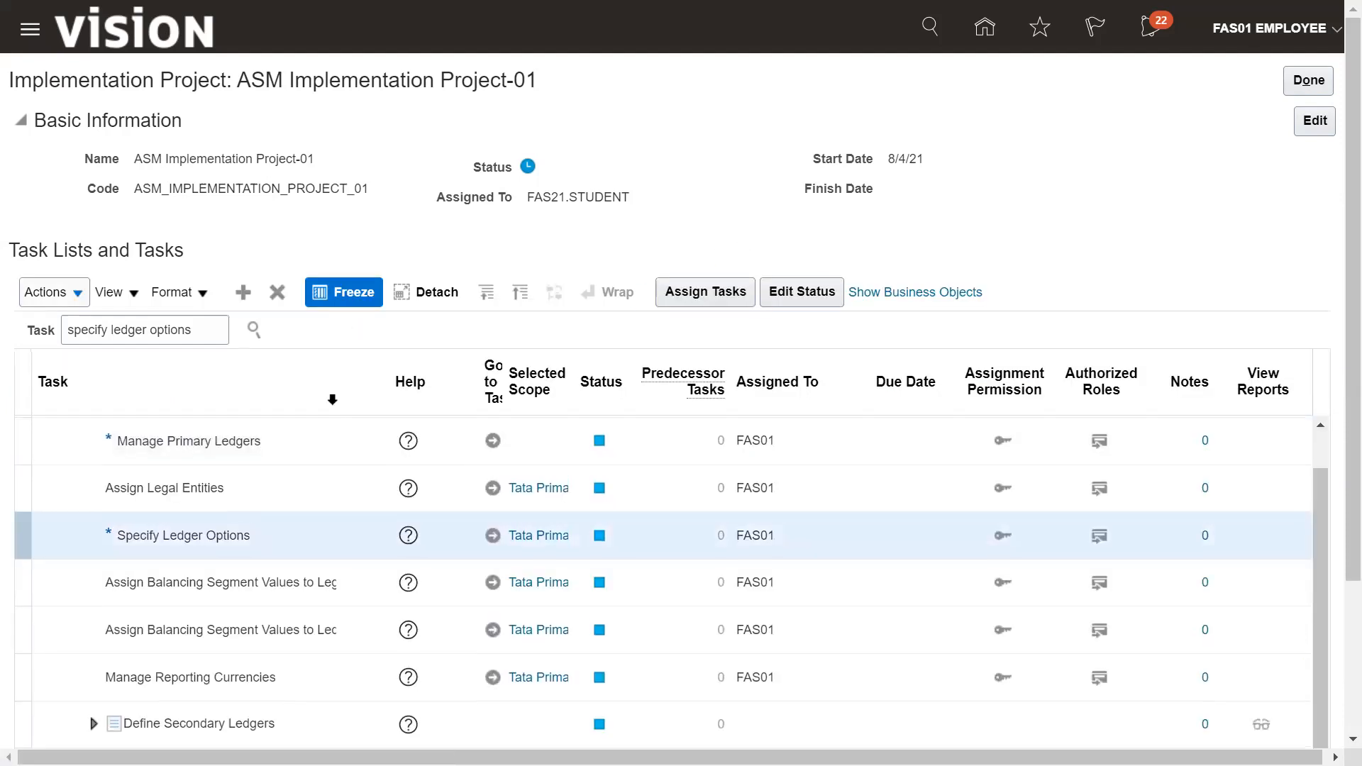
Step: Change the scope of Specify Ledger Options by selecting and adding ASM1 Primary Ledger, and open the task for that ledger
left_click(536, 537)
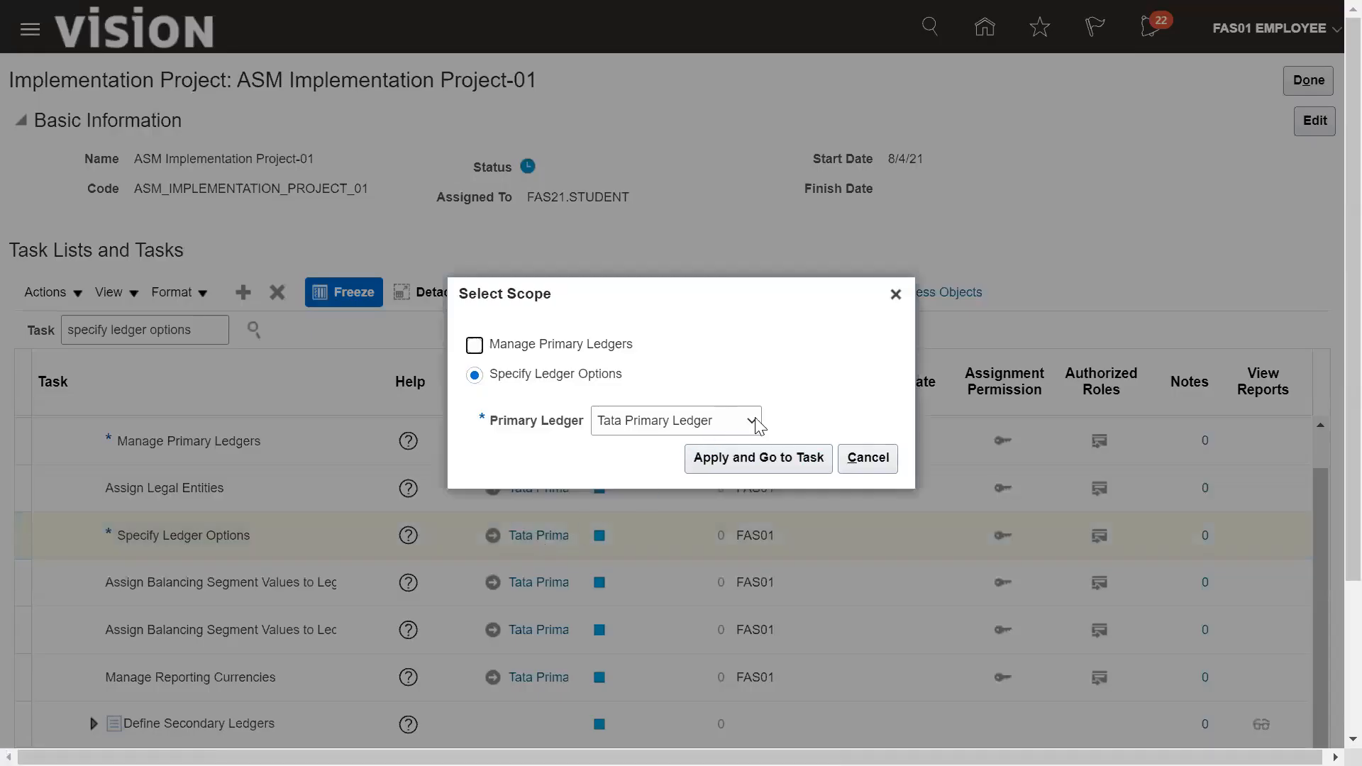
left_click(754, 421)
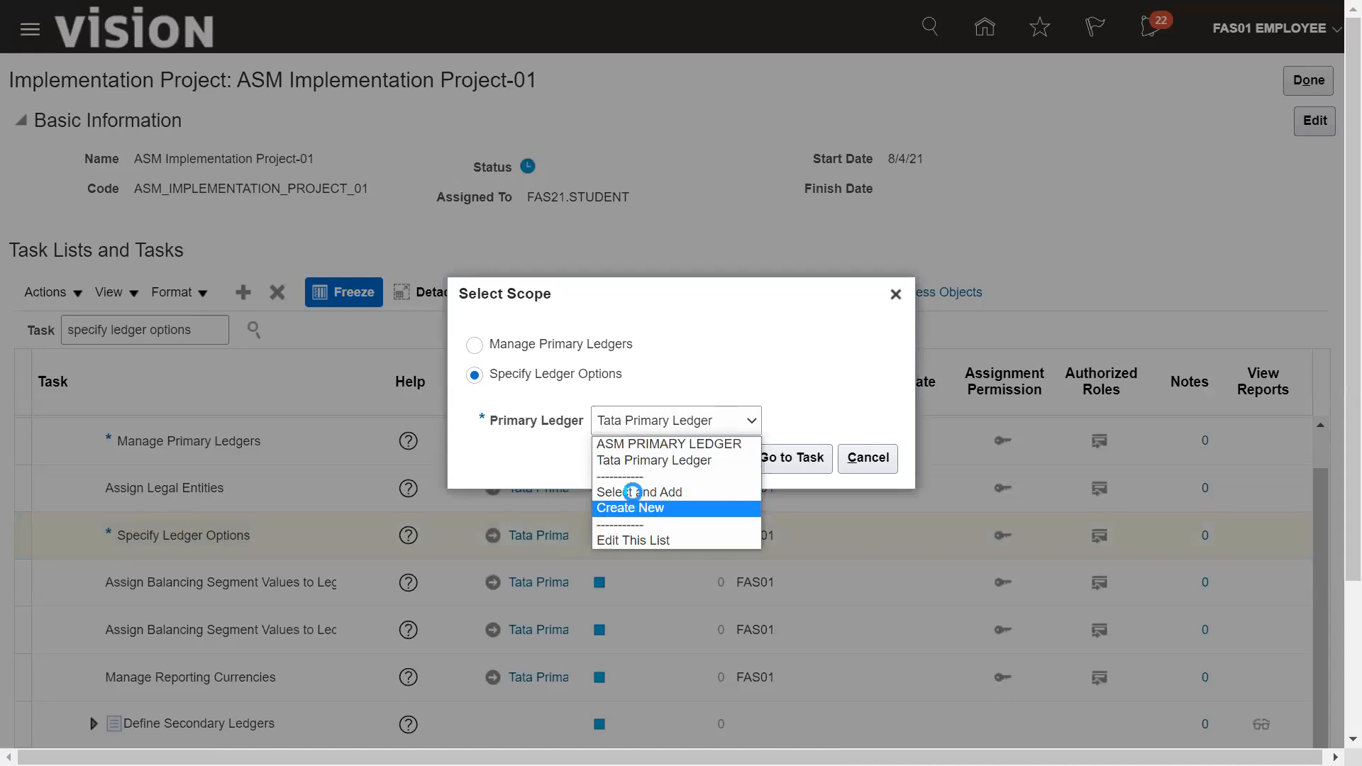
left_click(631, 492)
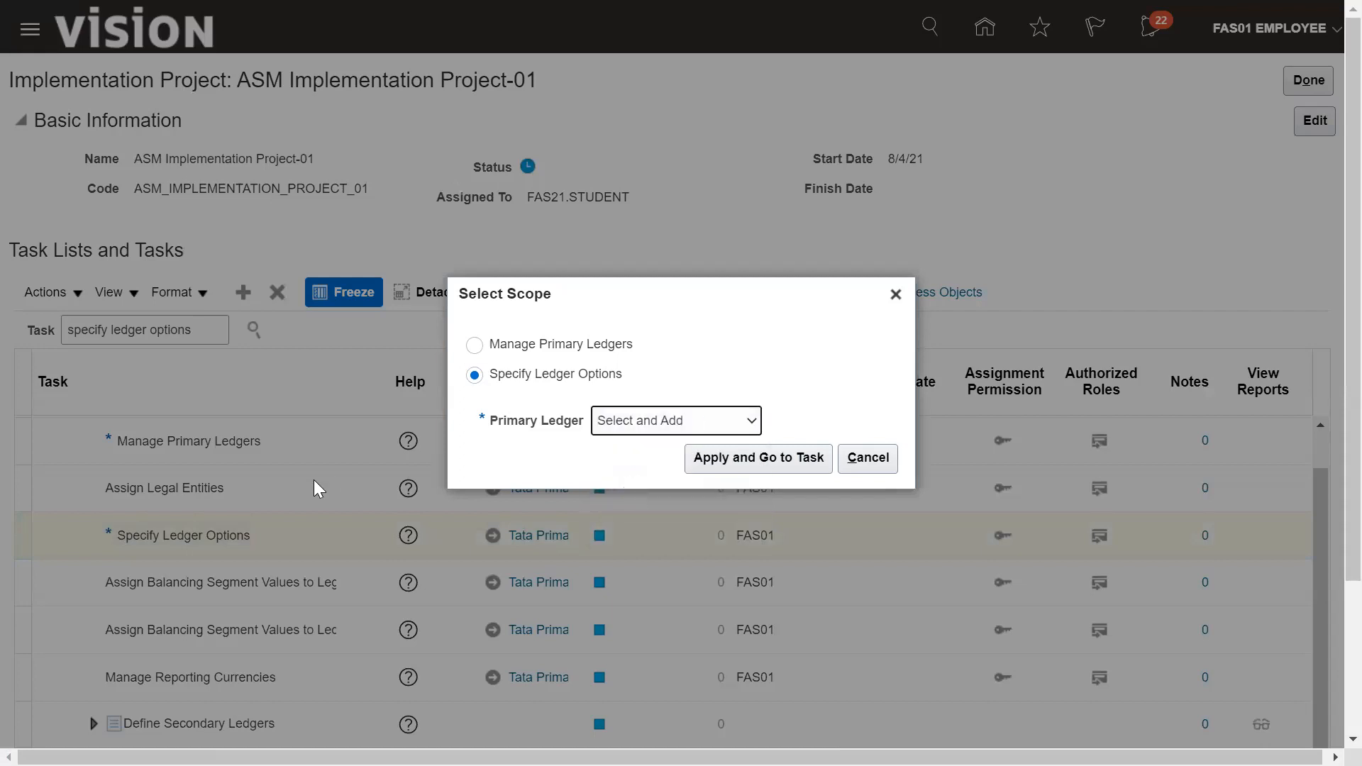
left_click(761, 457)
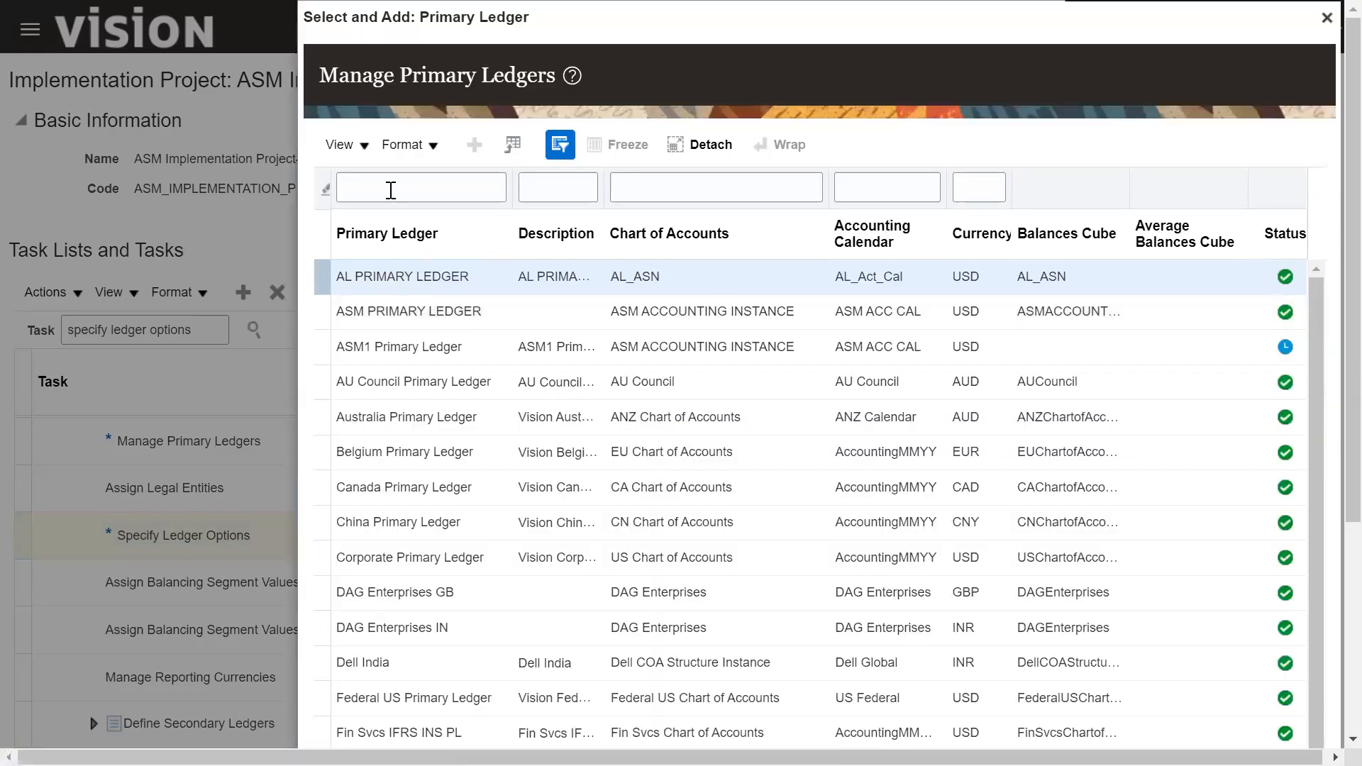
left_click(395, 350)
scroll(394, 350, "down", 2)
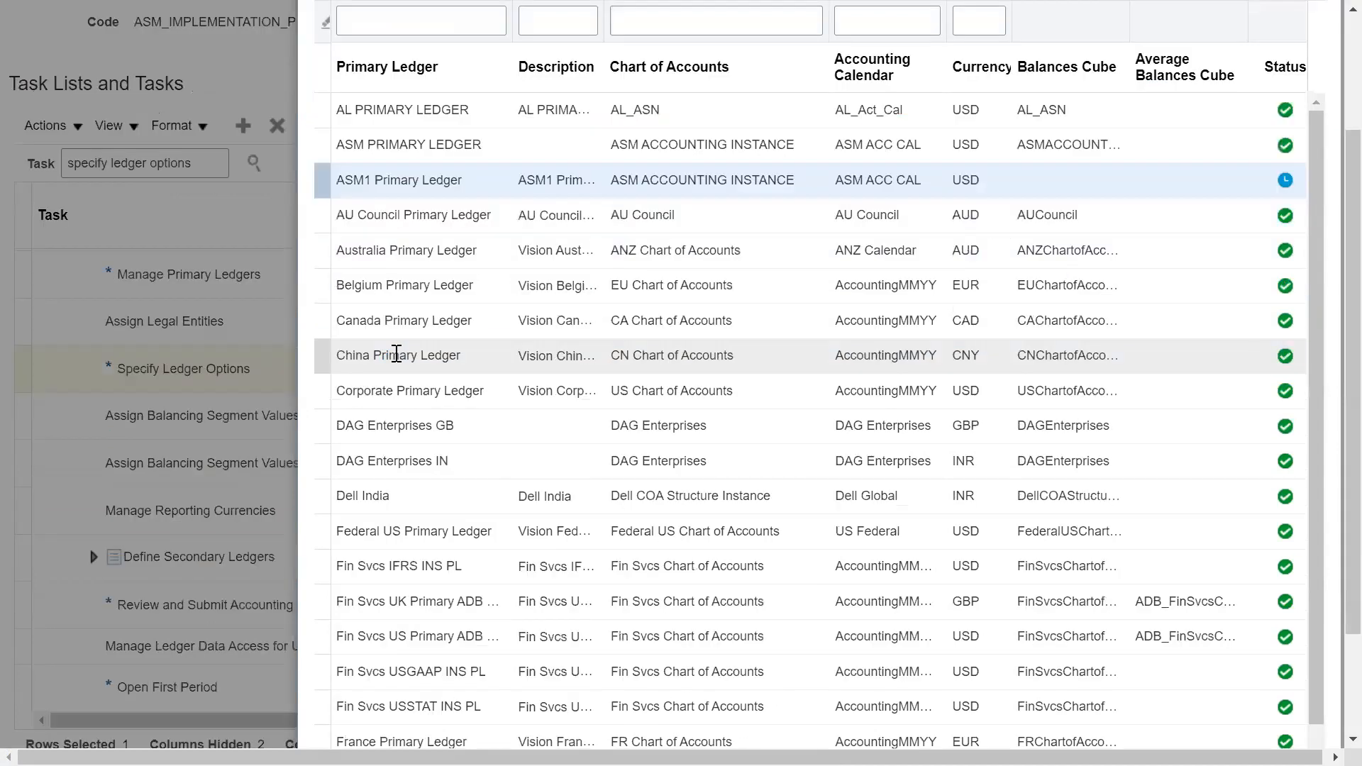
scroll(1331, 573, "down", 2)
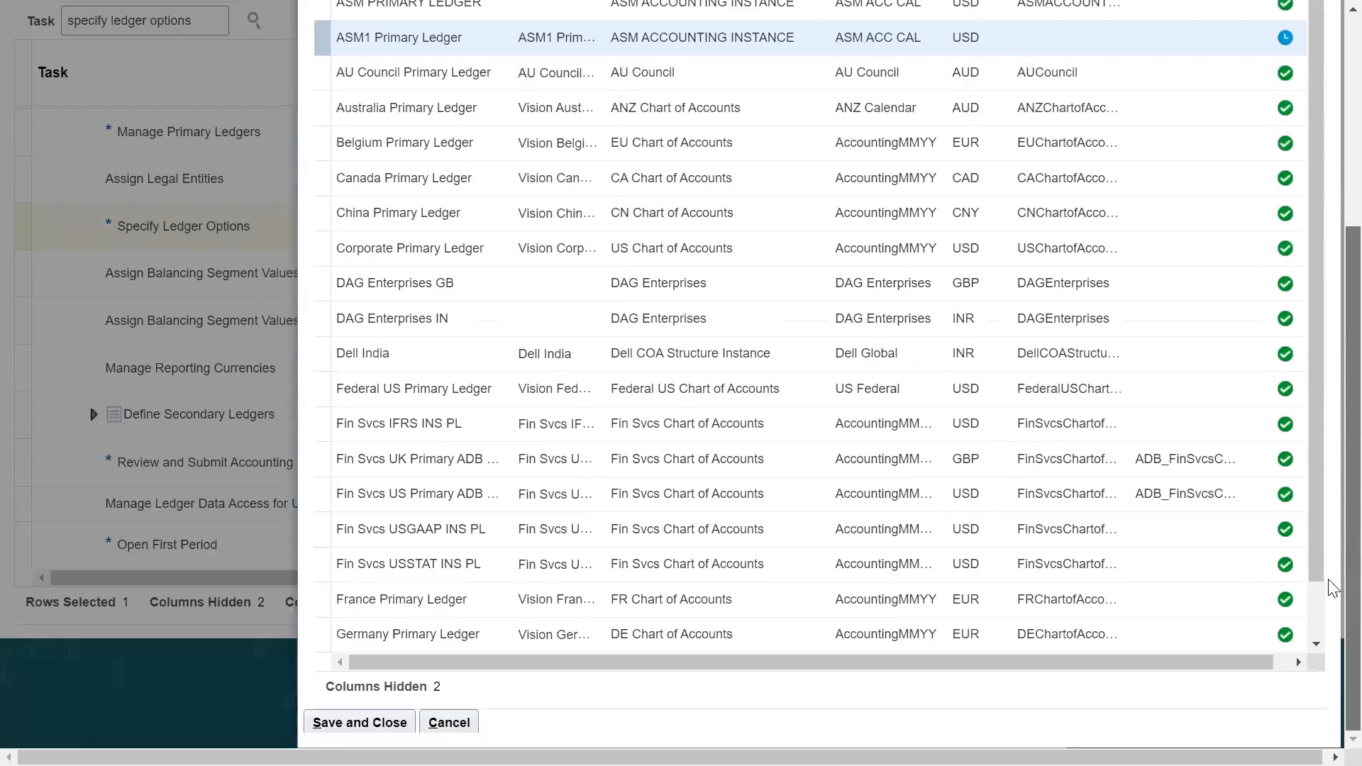
scroll(1322, 603, "down", 1)
left_click(351, 723)
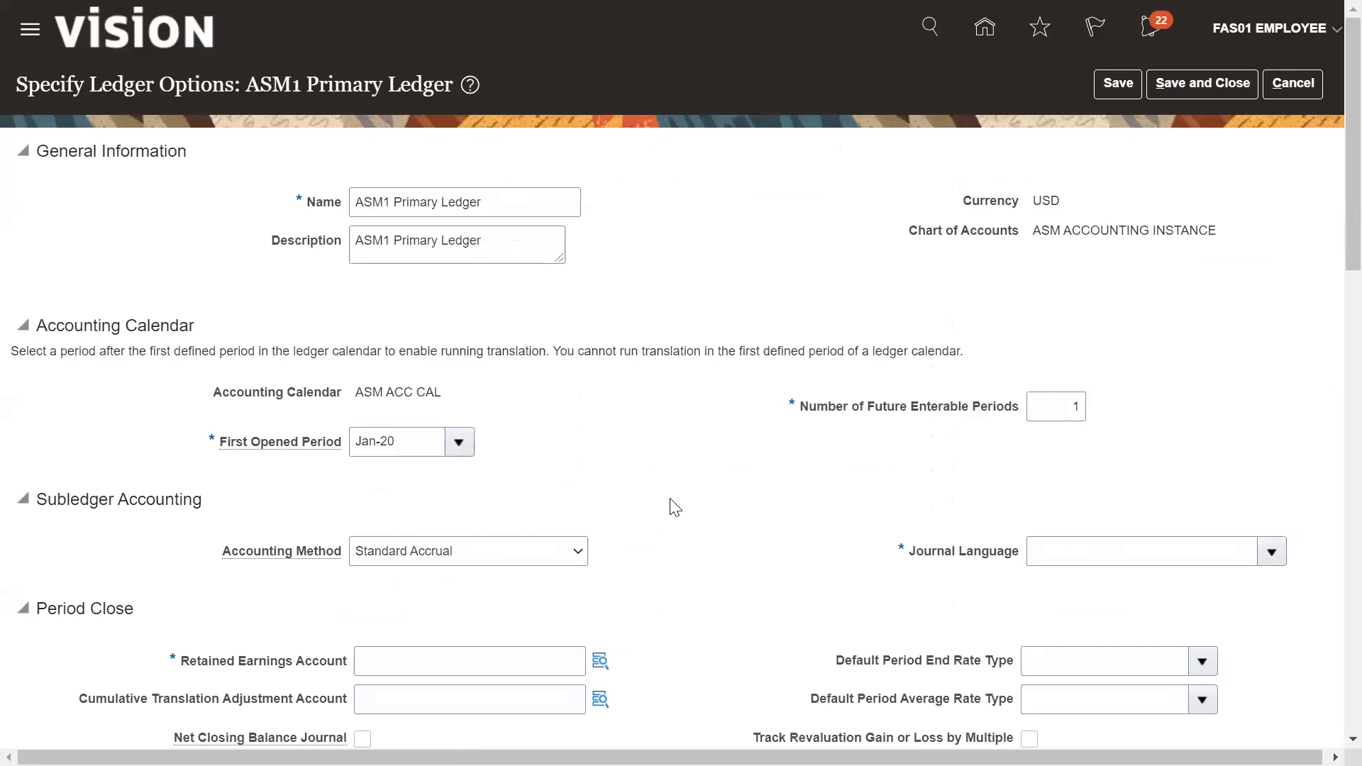
Step: For the ledger's retained earnings account, set the ASM COMPANY segment to 01 and the ASM DEPT segment to 000
left_click_drag(1329, 219, 1328, 294)
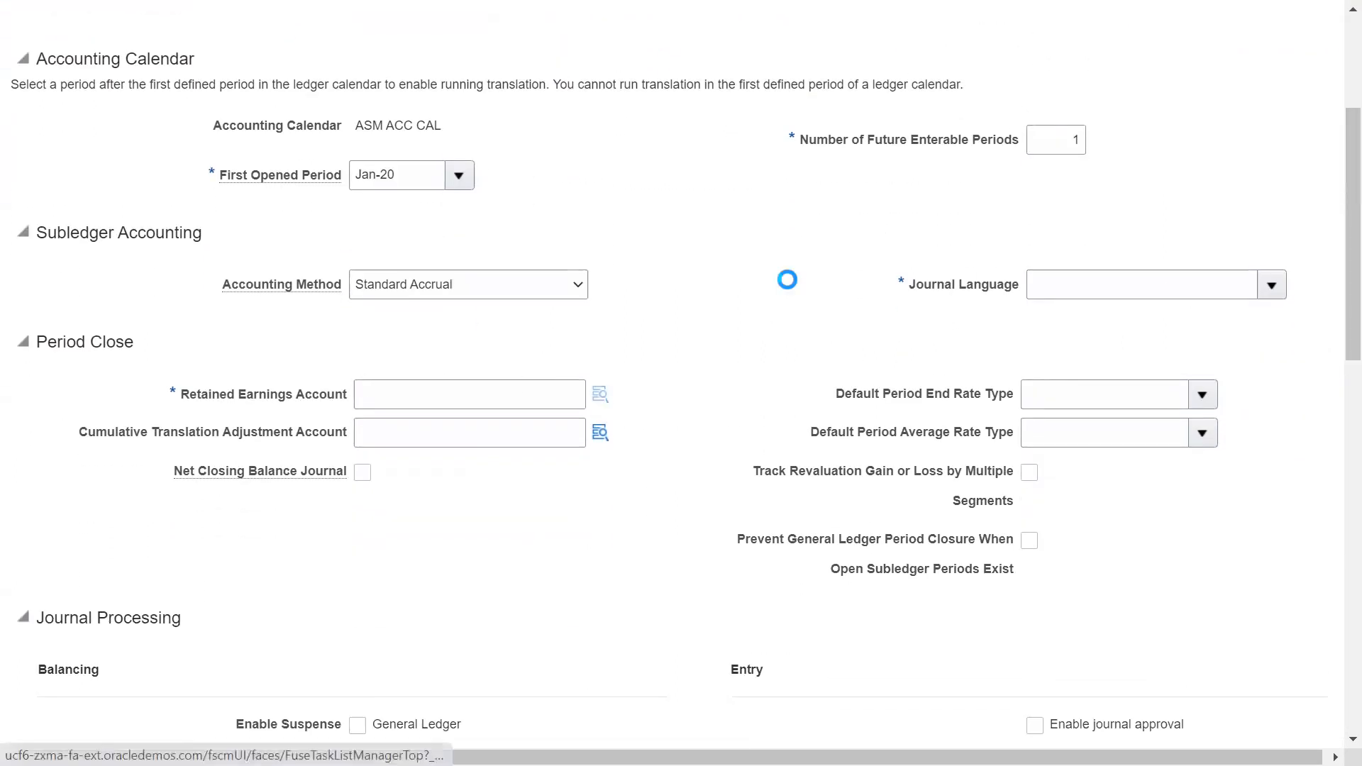
scroll(1333, 324, "up", 4)
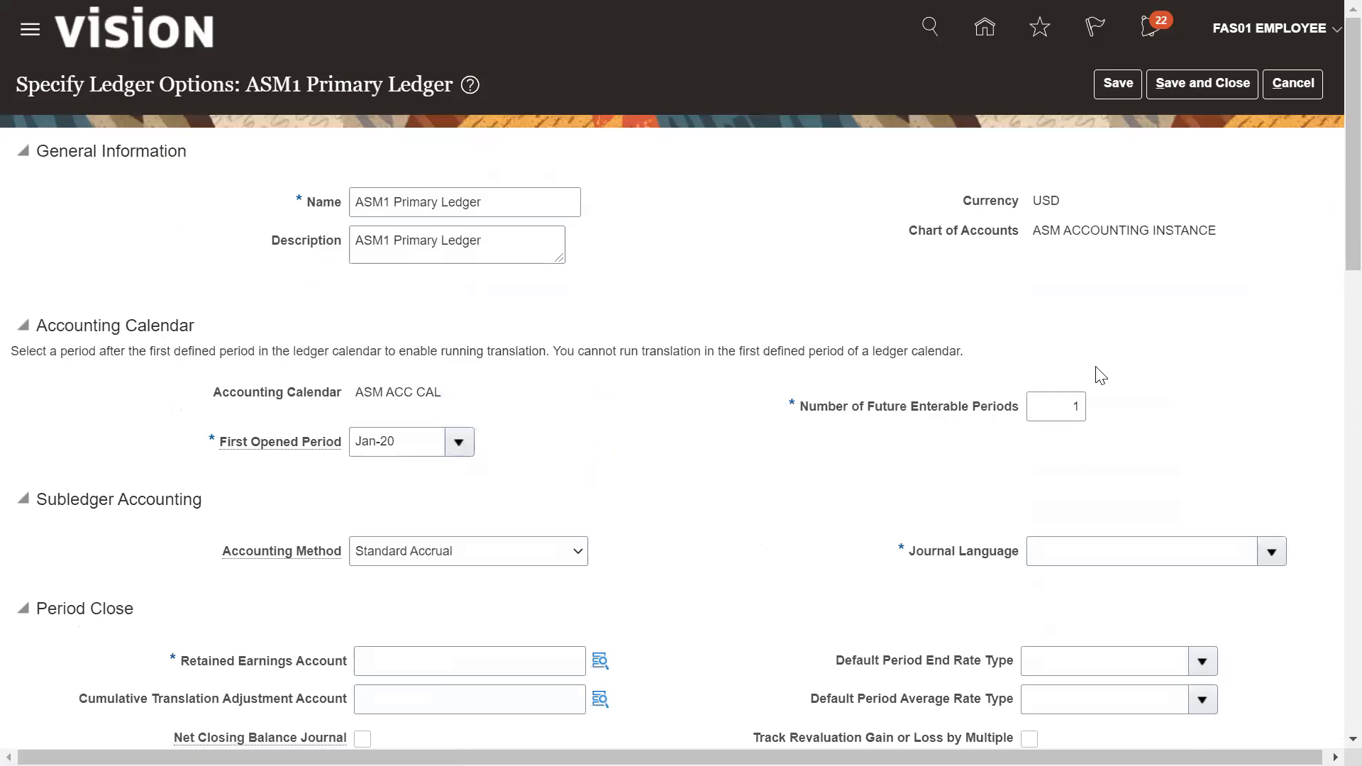
scroll(1333, 234, "down", 2)
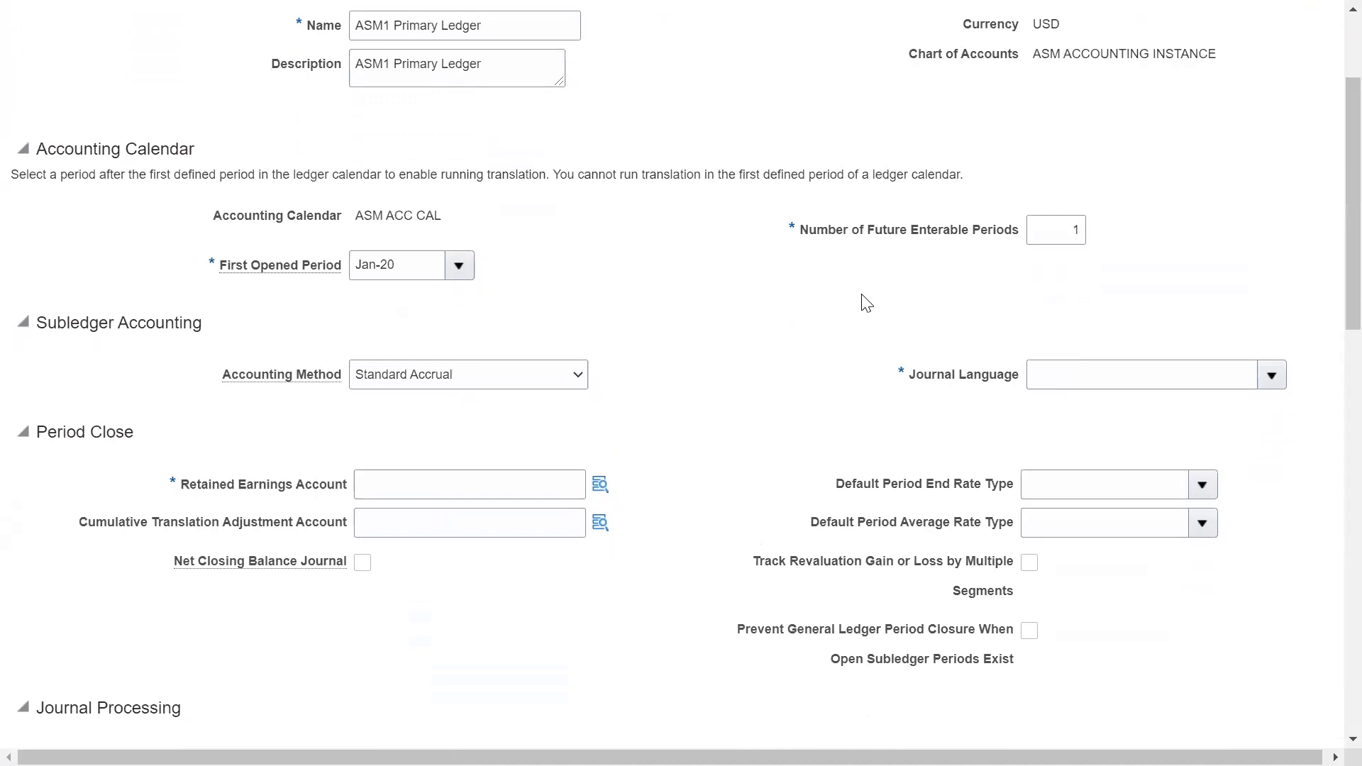
scroll(1328, 277, "down", 1)
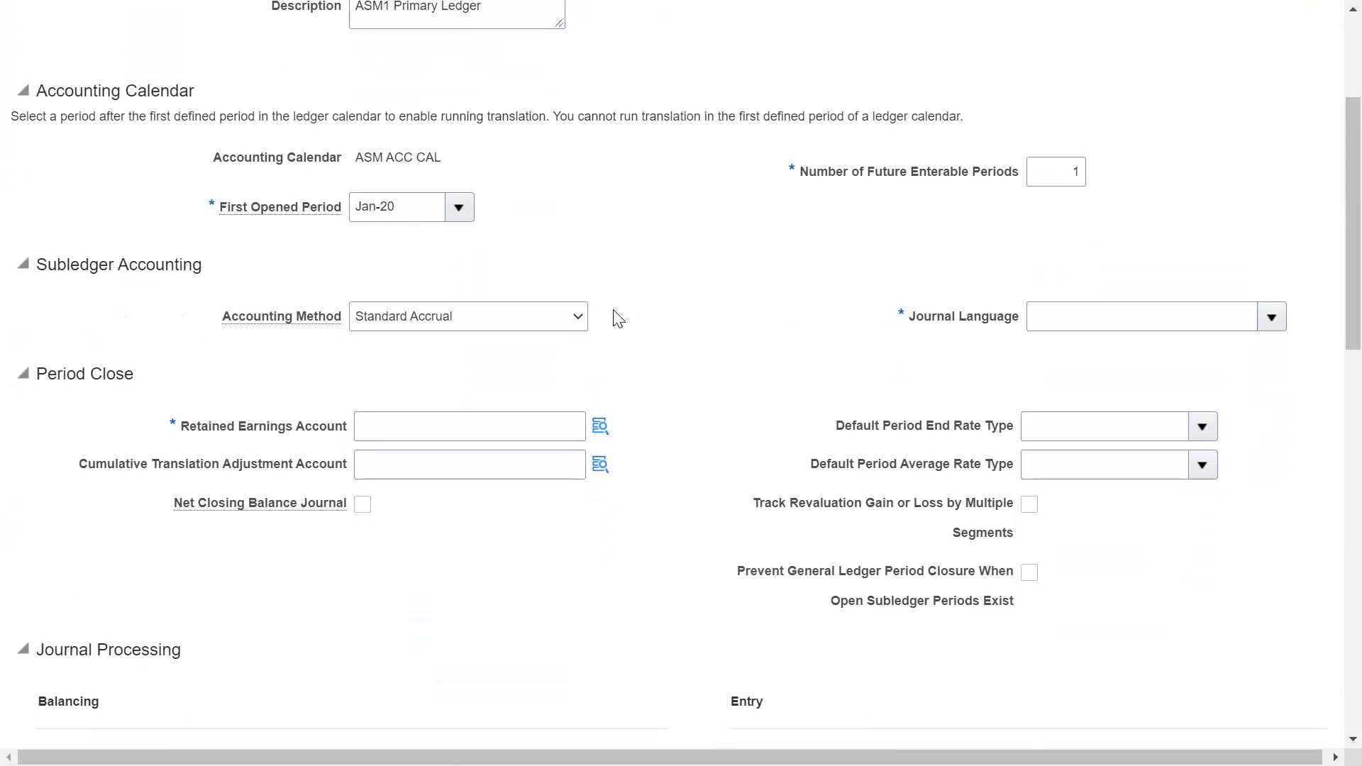
left_click(600, 426)
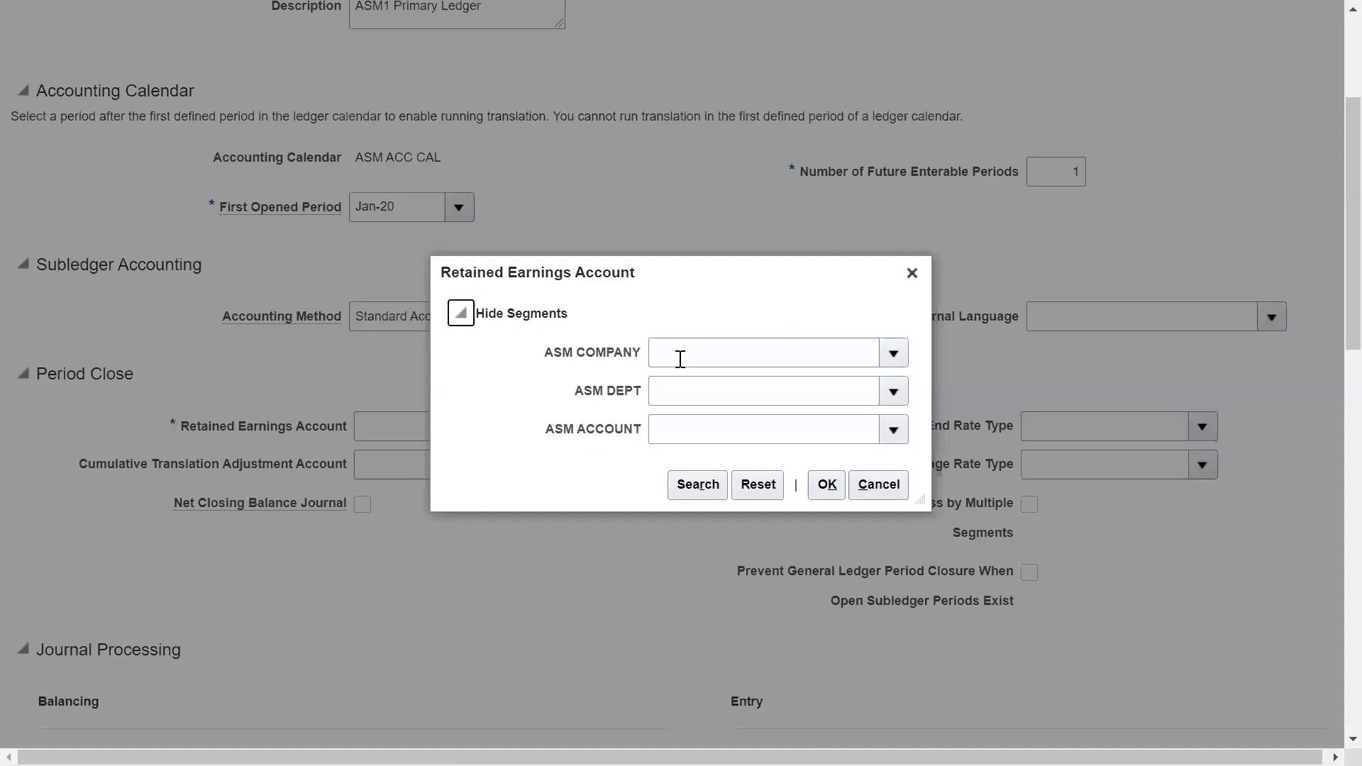
left_click(813, 356)
type("01")
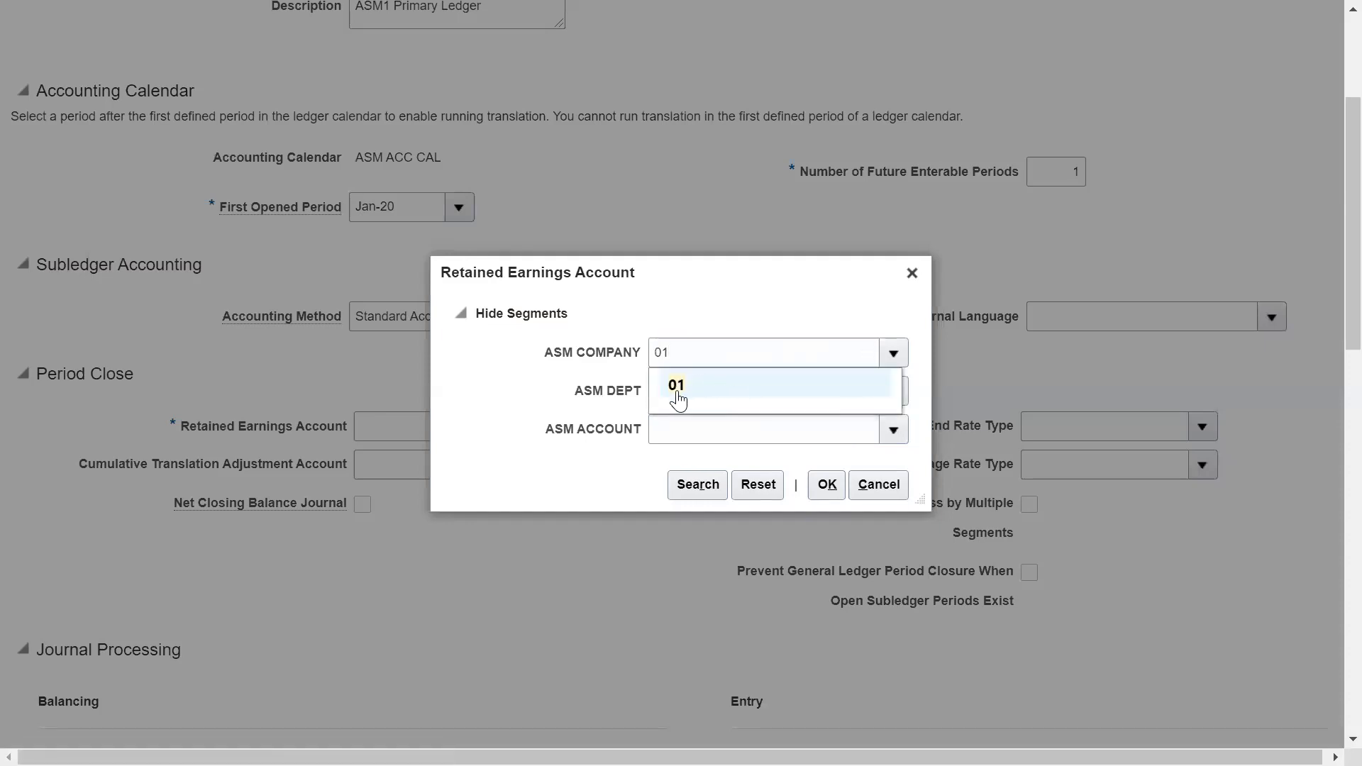
left_click(680, 390)
left_click(764, 403)
type("000")
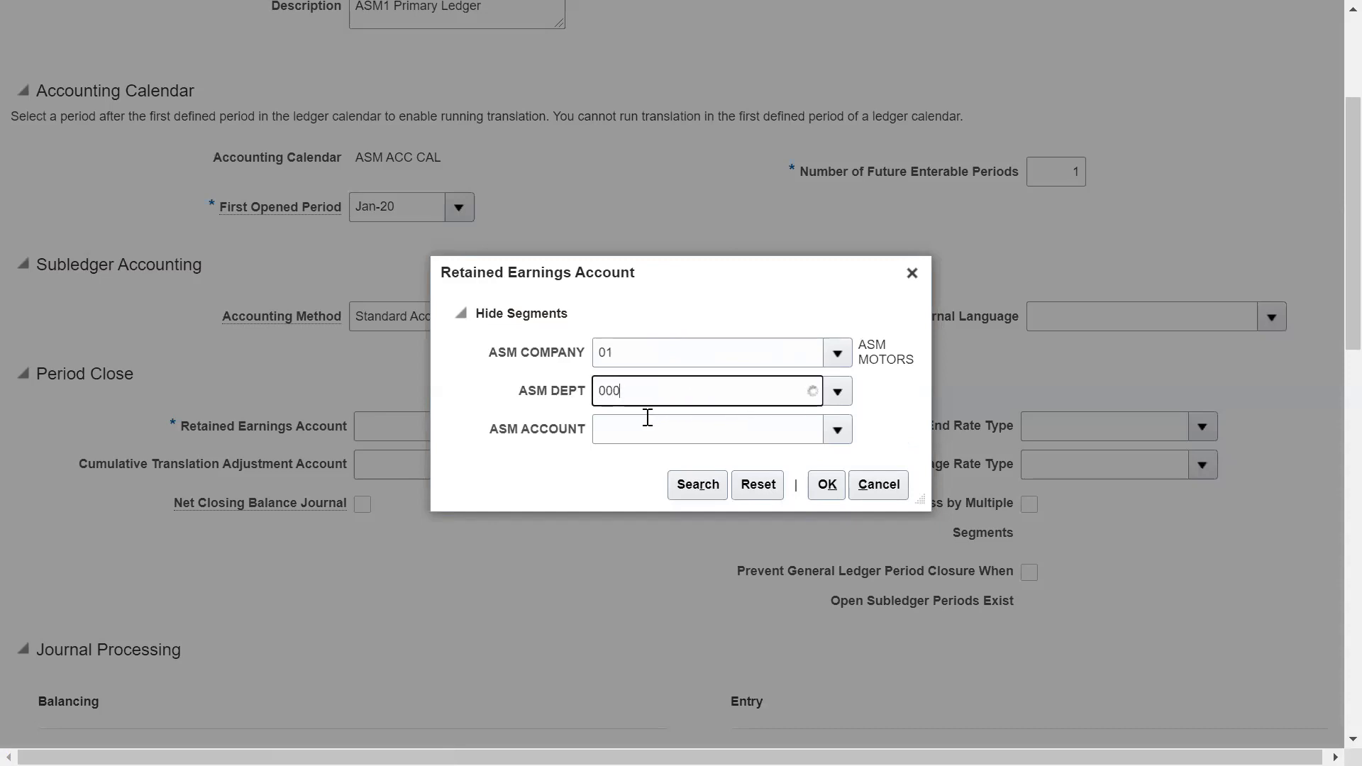
Step: Complete the retained earnings account combination with ASM ACCOUNT 5100 and accept it as 01-000-5100
left_click(629, 428)
left_click(834, 429)
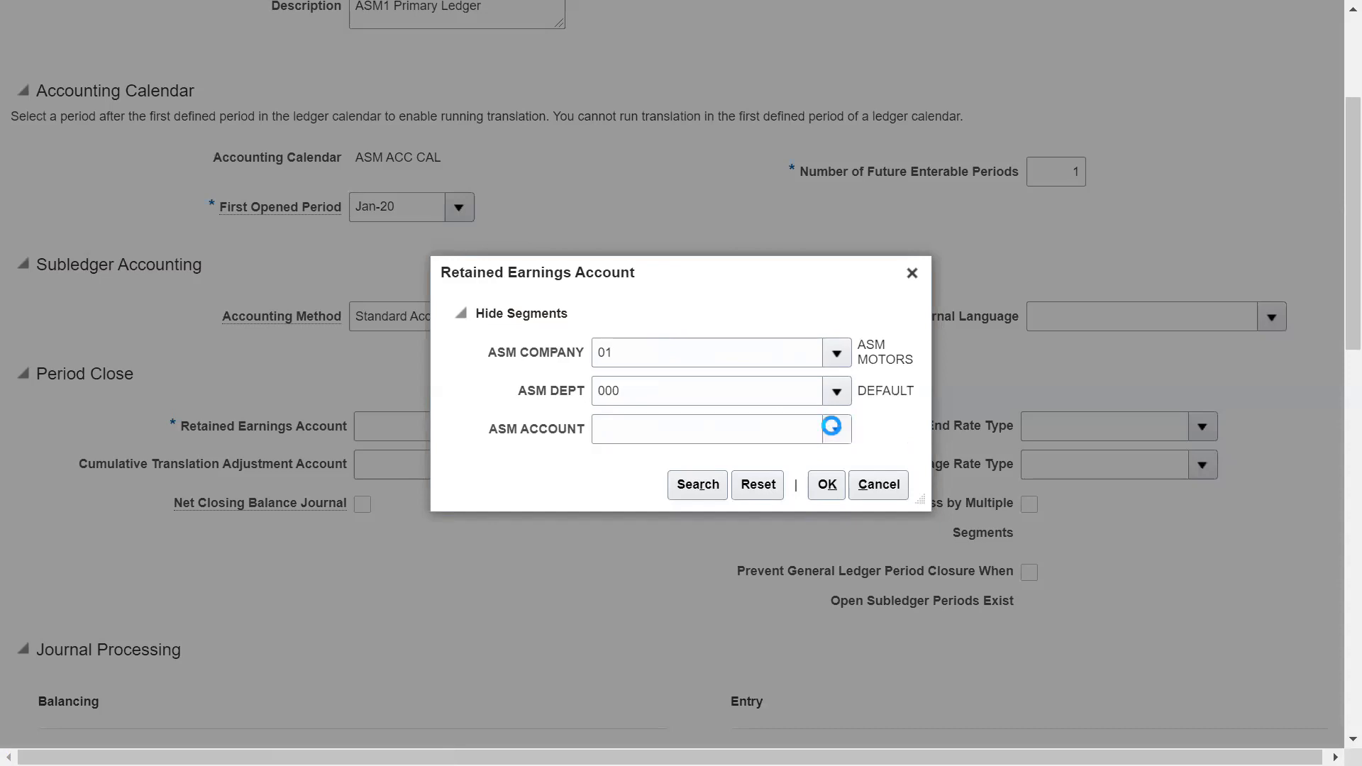
left_click(630, 269)
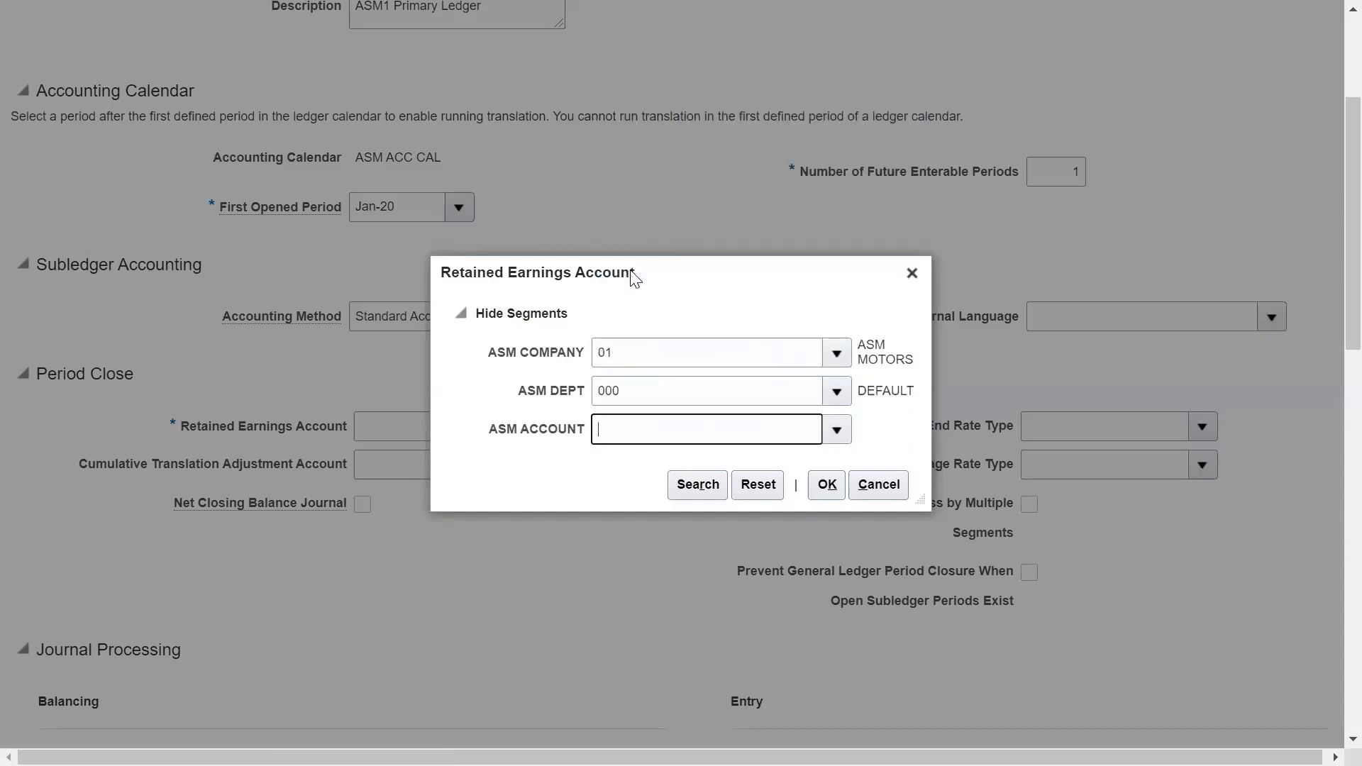
left_click(817, 491)
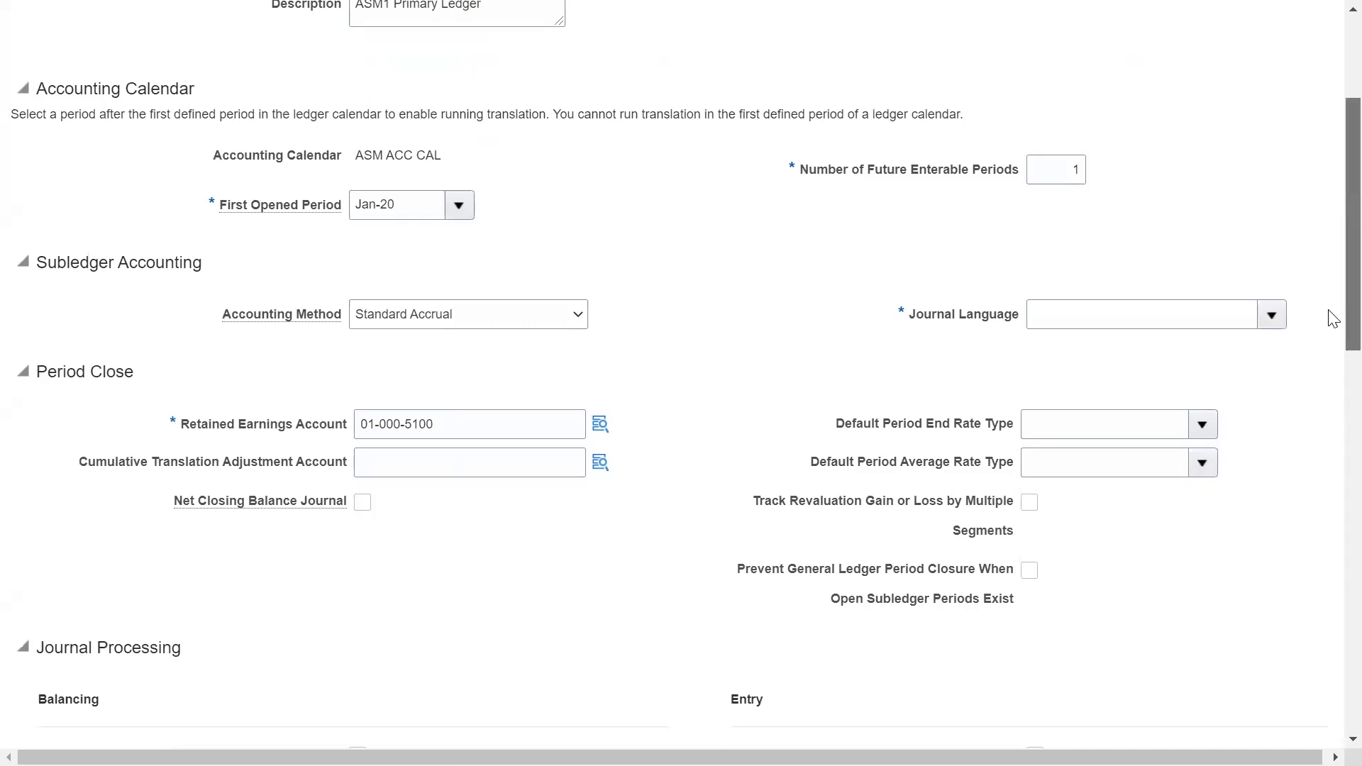
Step: Enable journal approval under Journal Processing and try to save and close the ledger options
scroll(1327, 354, "down", 3)
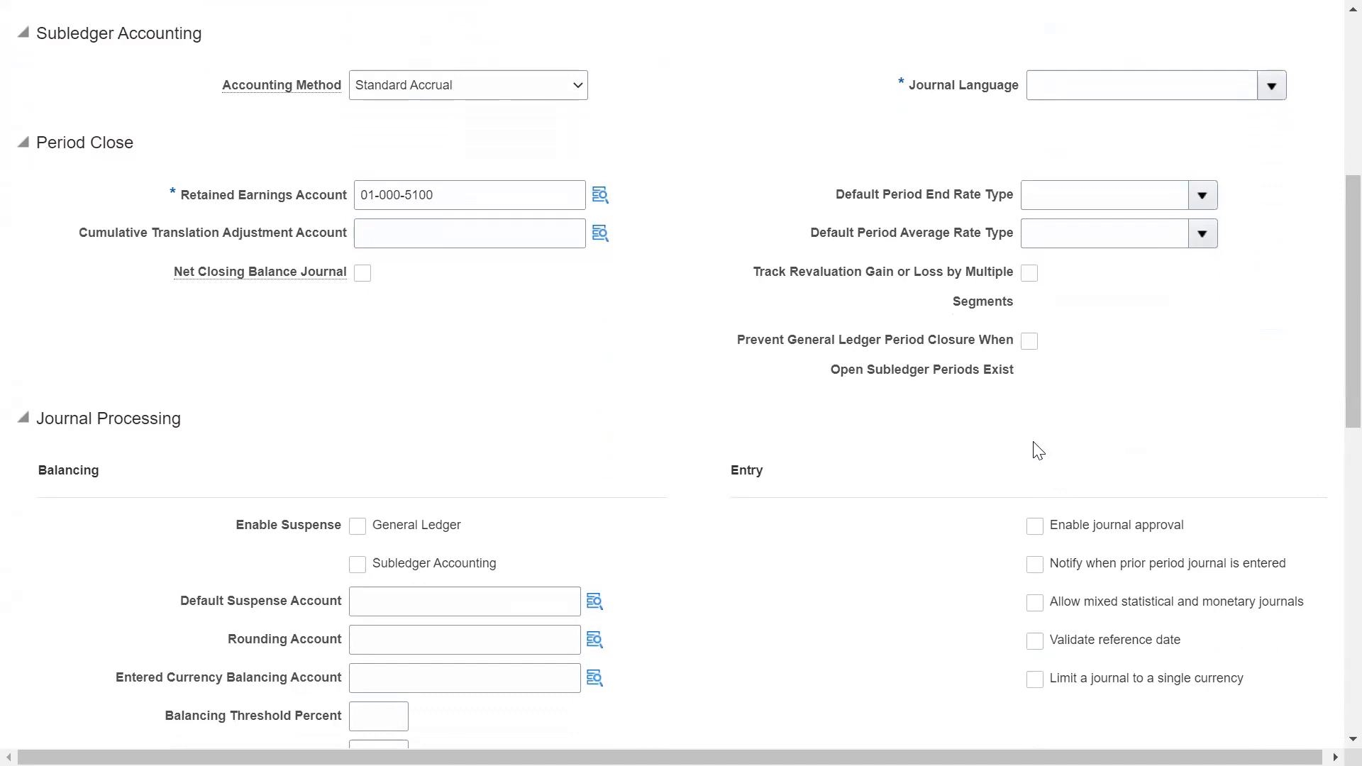
left_click(1034, 526)
scroll(1330, 386, "down", 1)
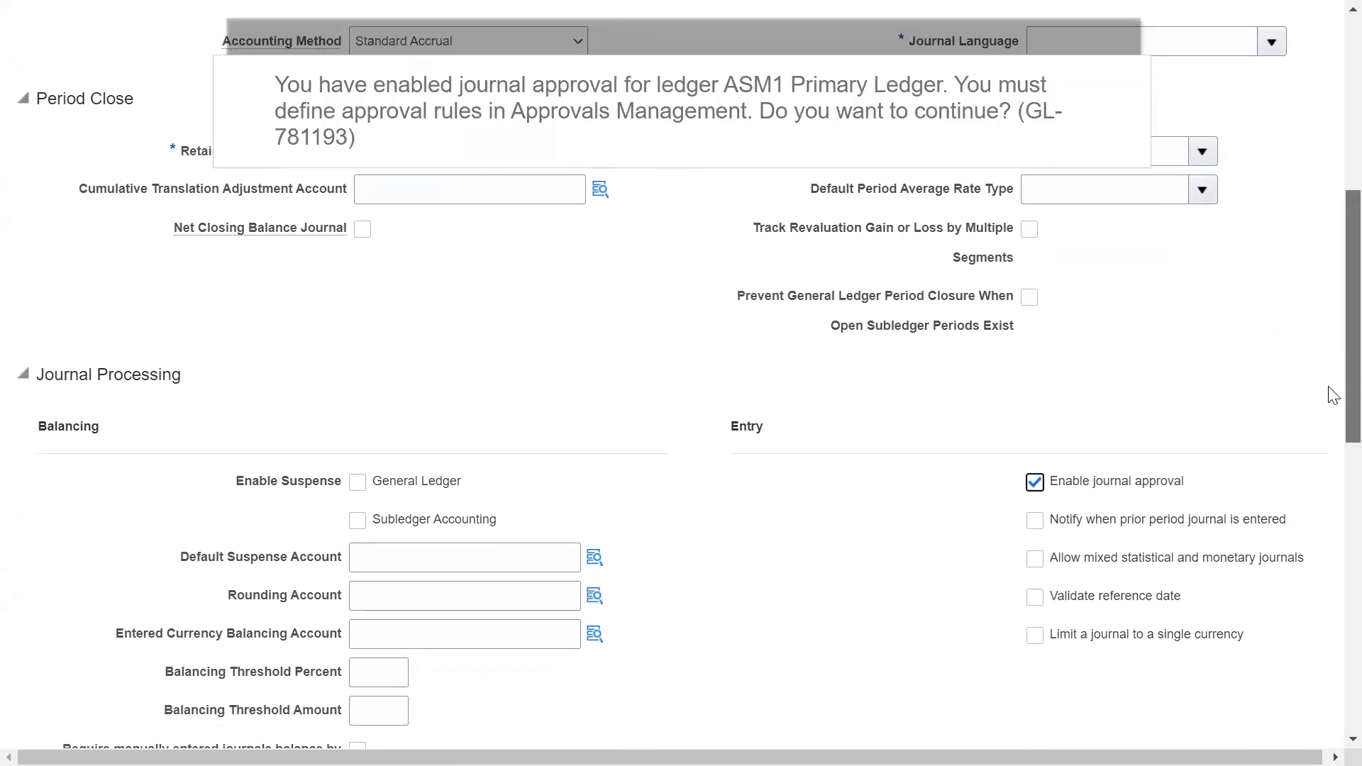
scroll(1332, 395, "down", 10)
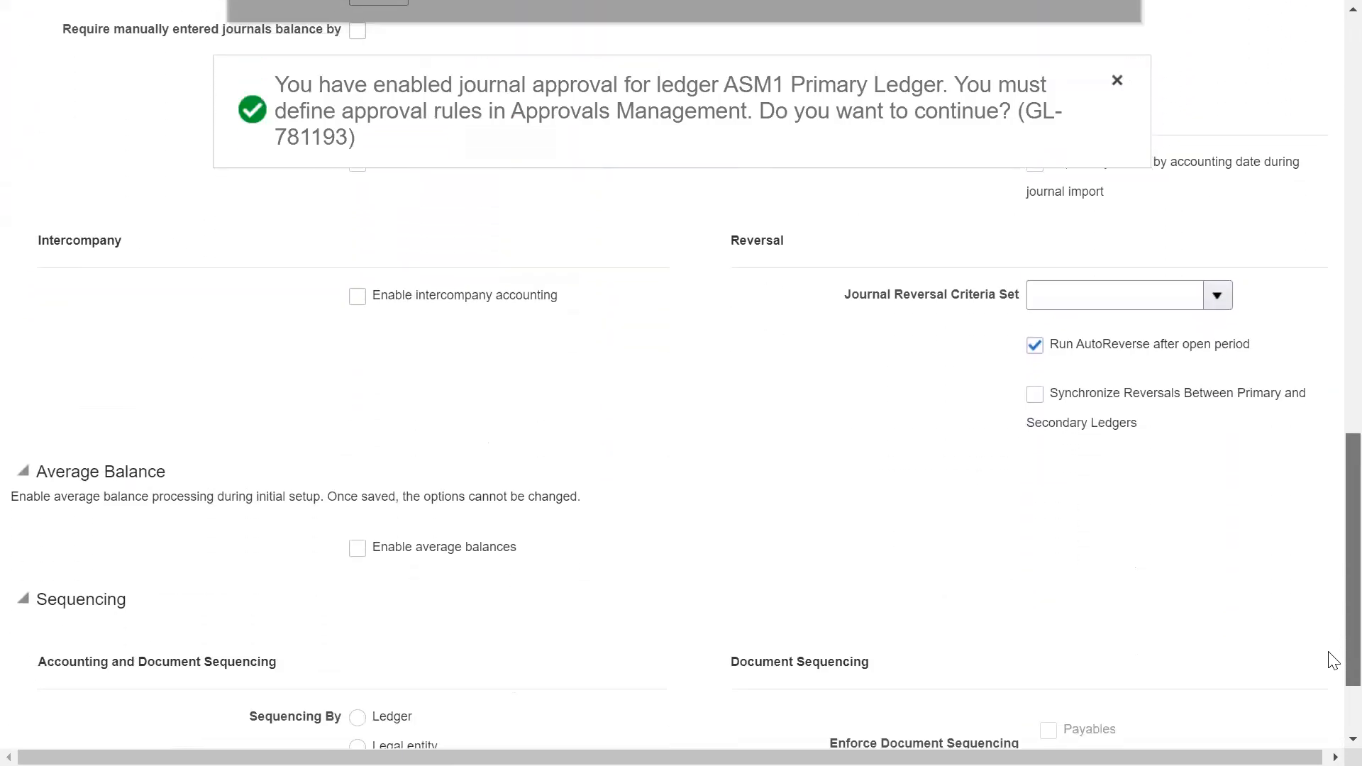
scroll(1332, 660, "down", 2)
scroll(1330, 681, "up", 10)
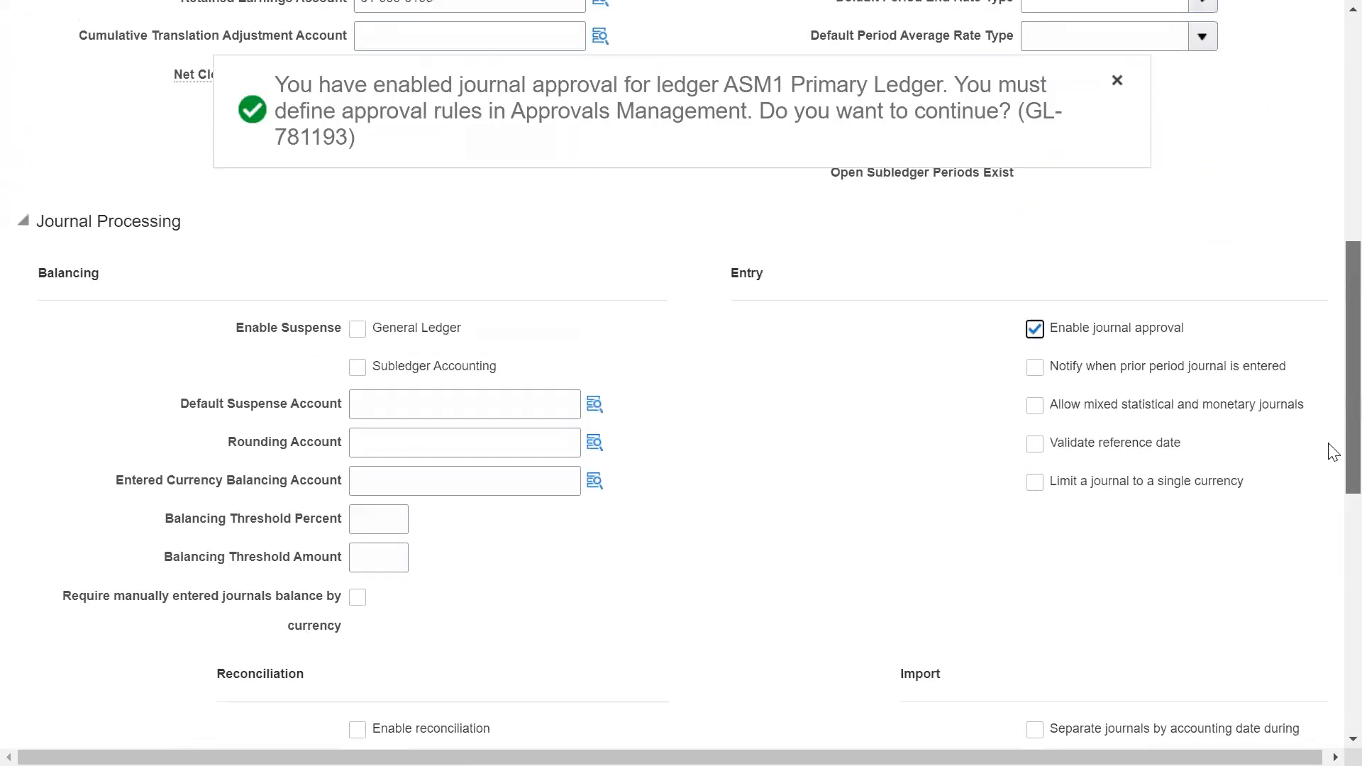
scroll(1332, 452, "up", 9)
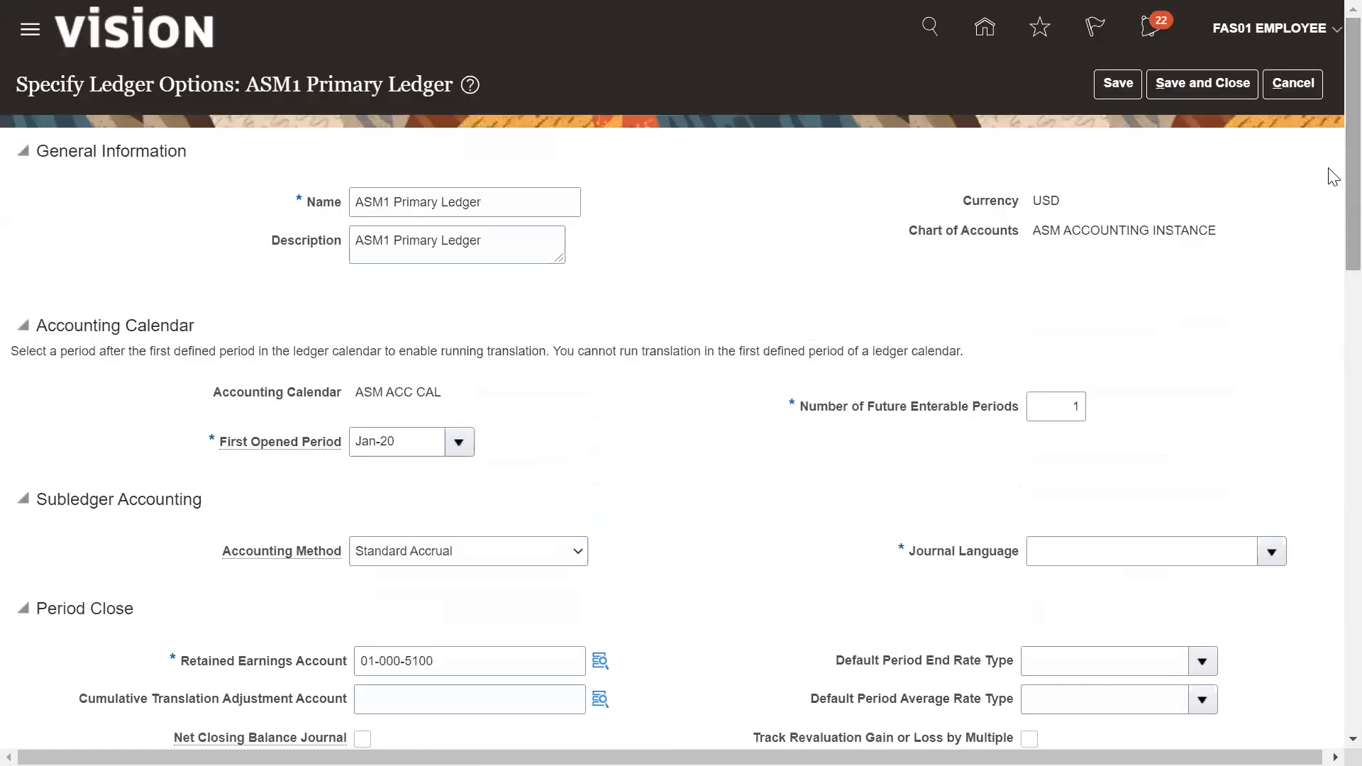
left_click(1187, 95)
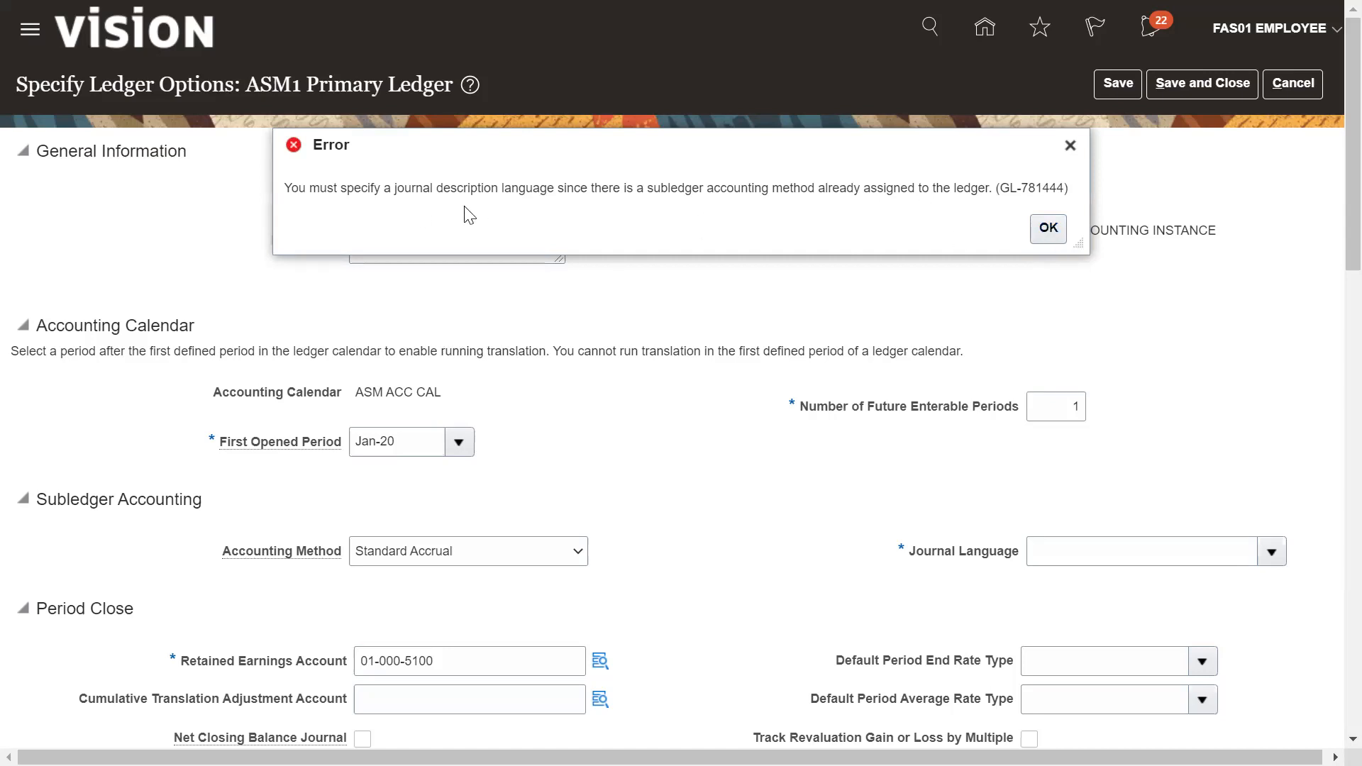
left_click(1048, 229)
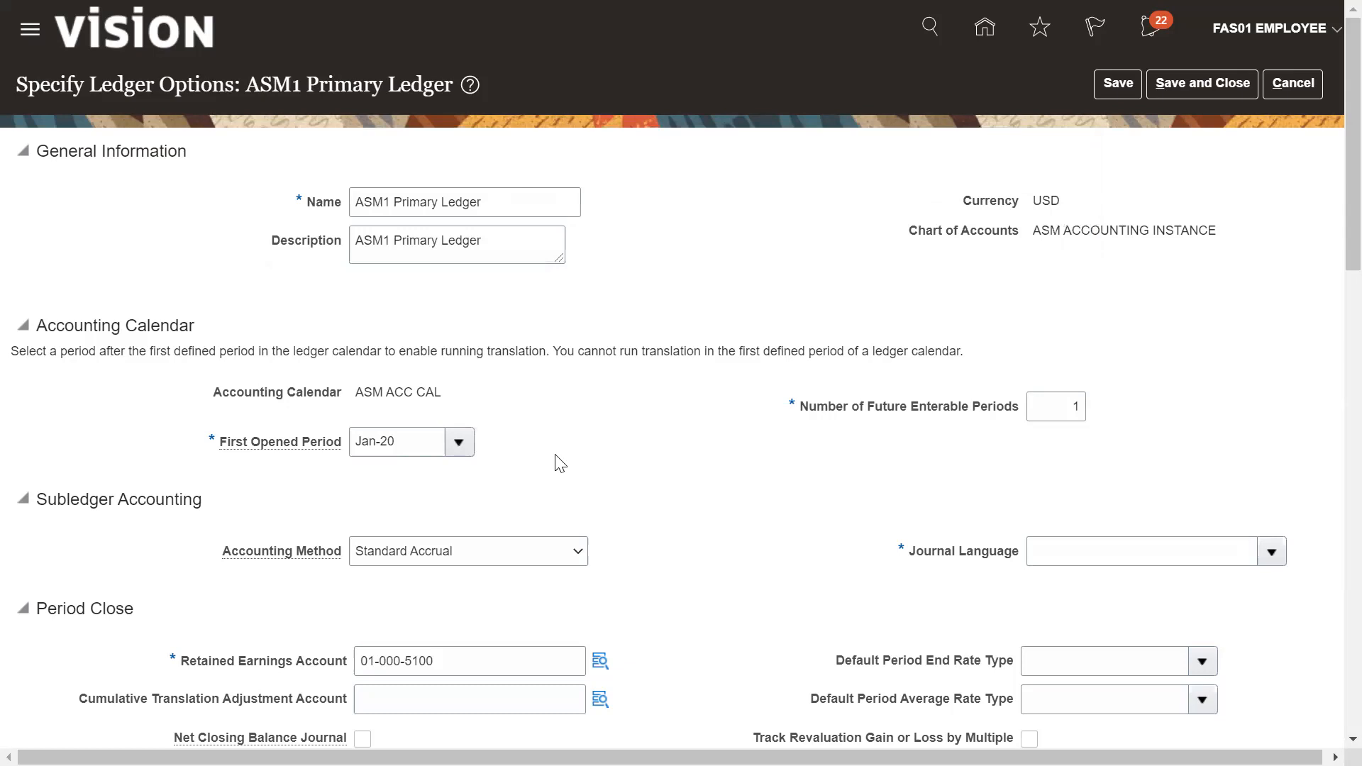
Step: Keep Standard Accrual as the accounting method, set the journal language to American English, and save and close the ledger options
left_click(579, 553)
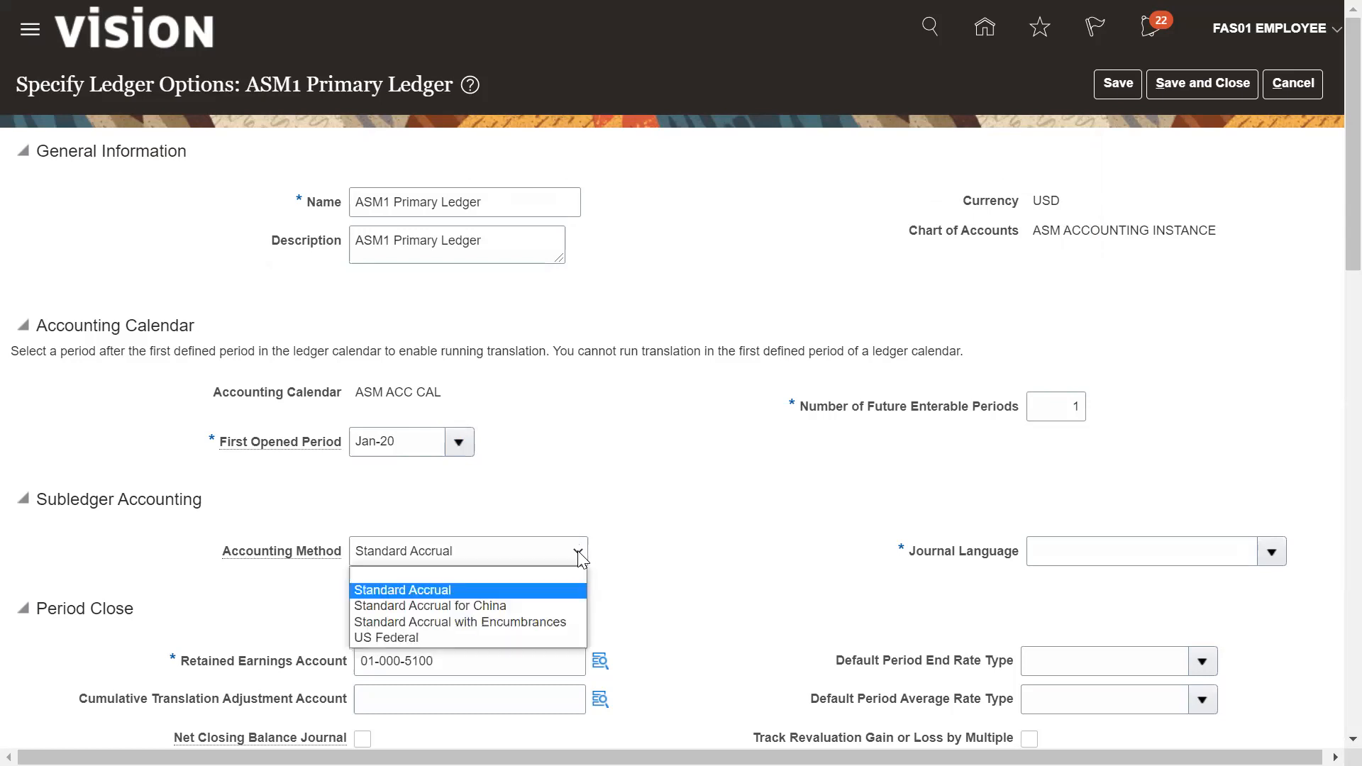
left_click(507, 590)
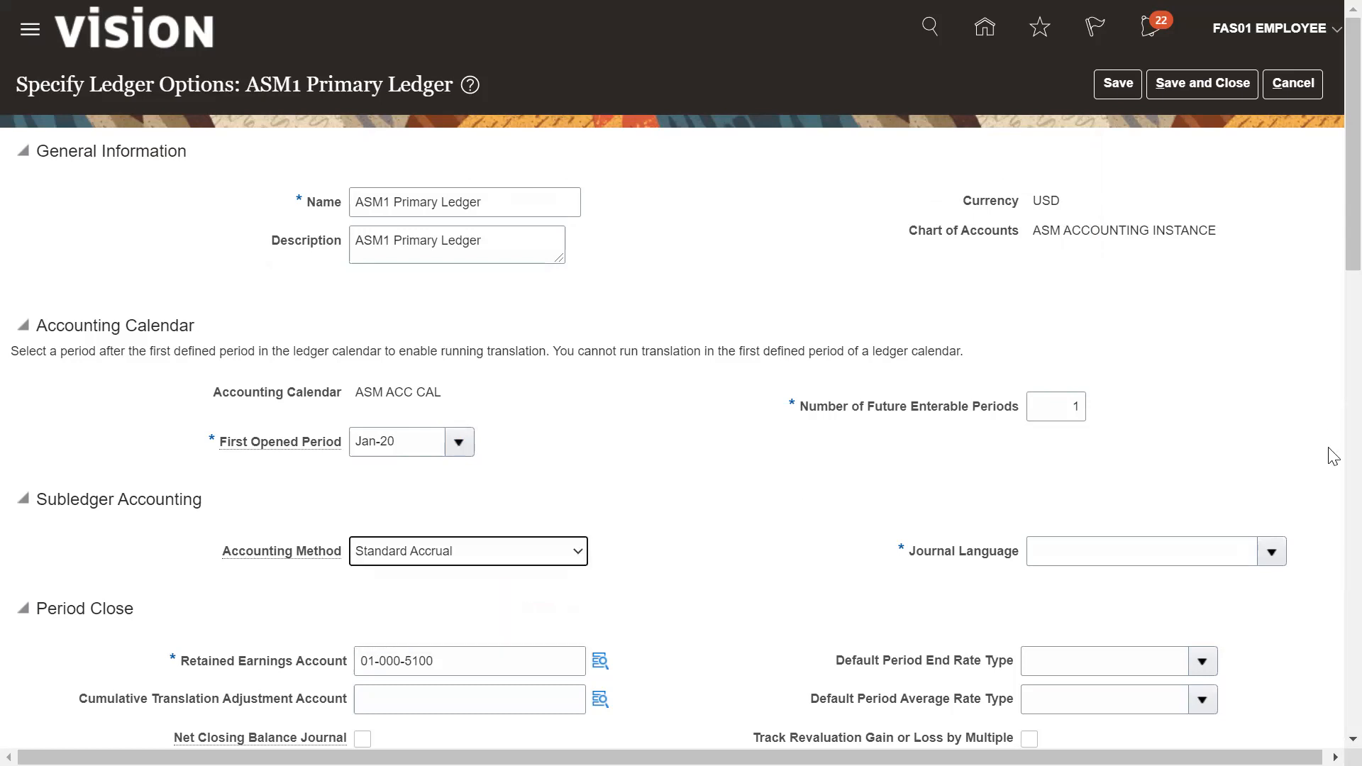
left_click(1185, 557)
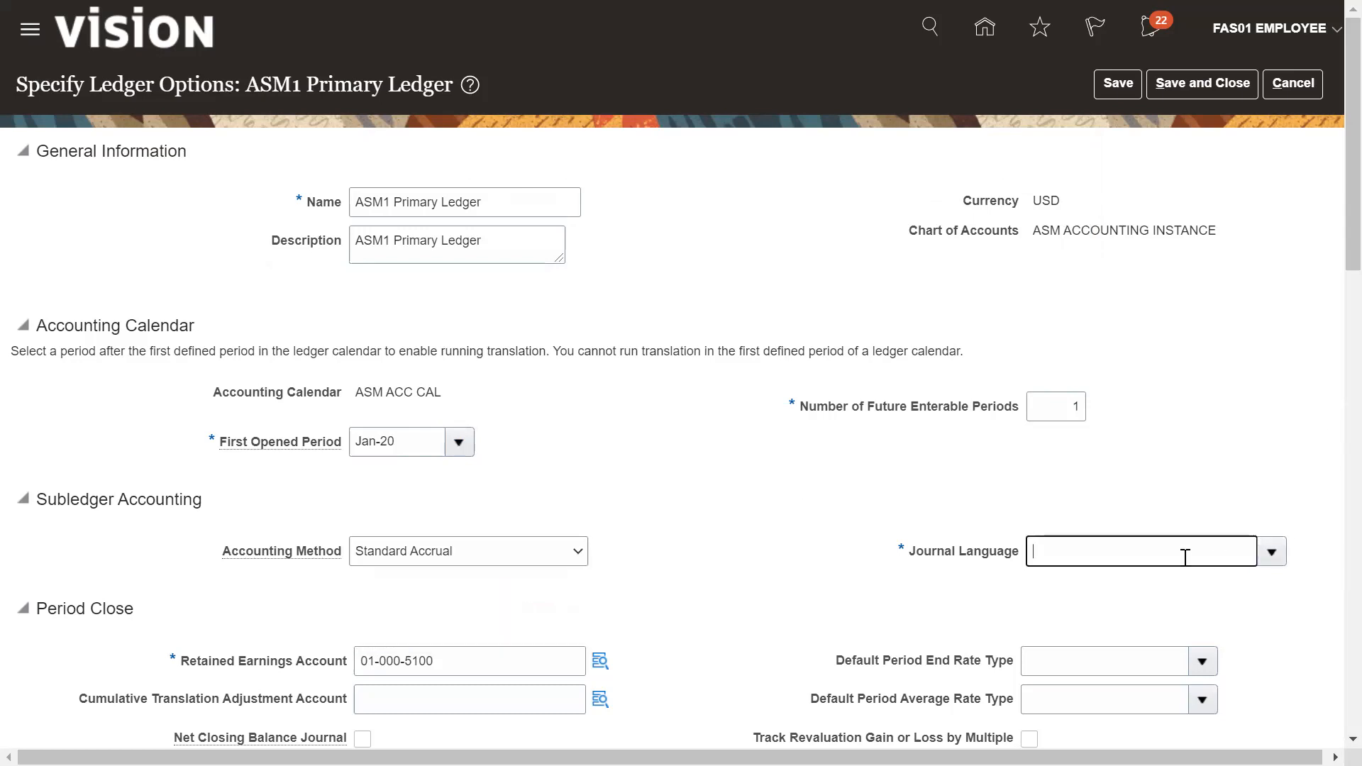
type("american English")
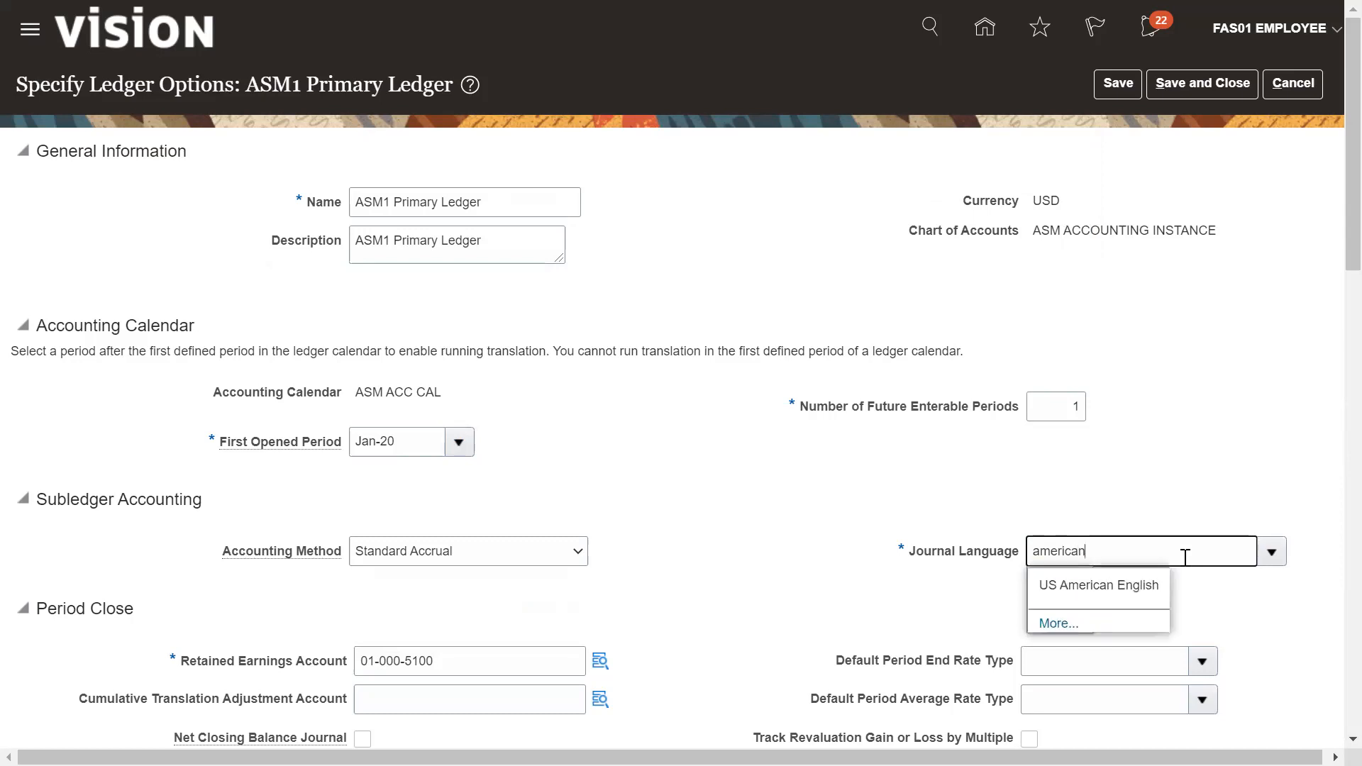
left_click(1069, 586)
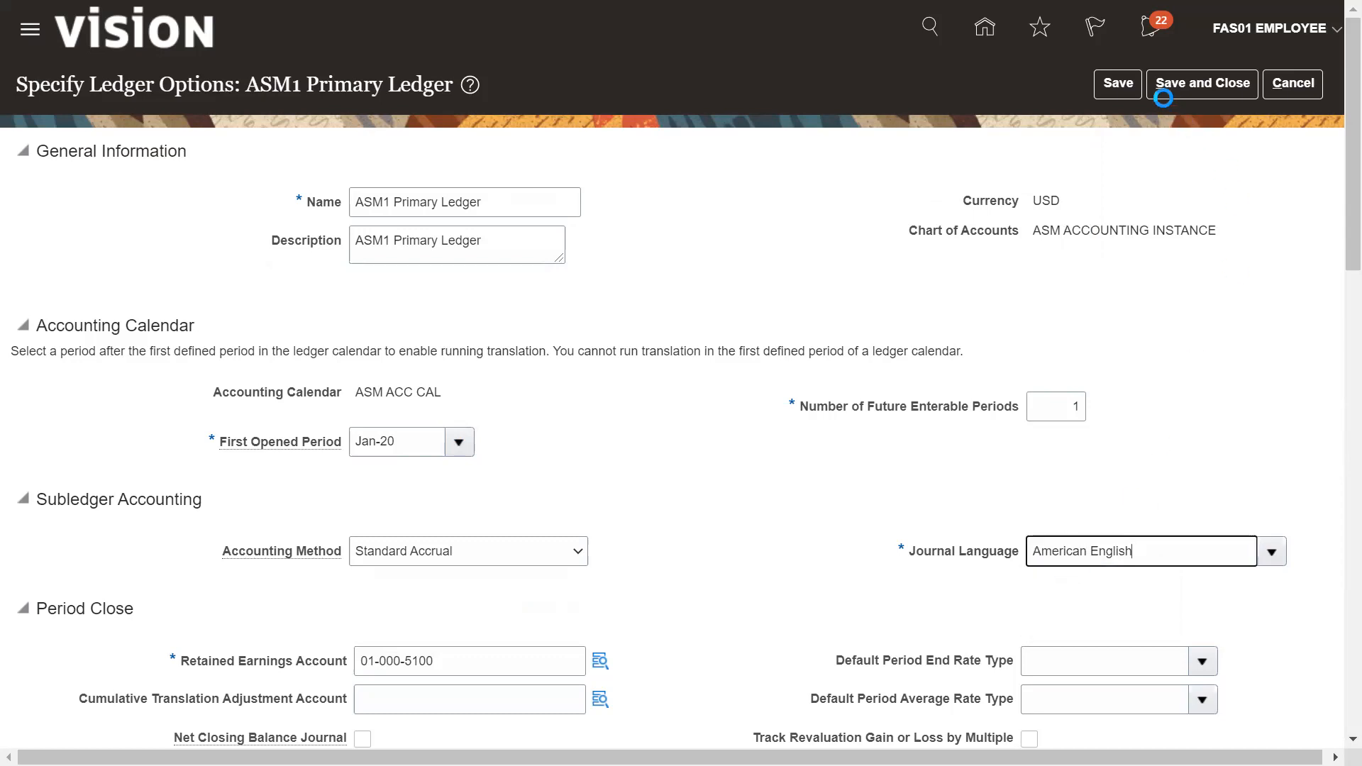
left_click(1119, 84)
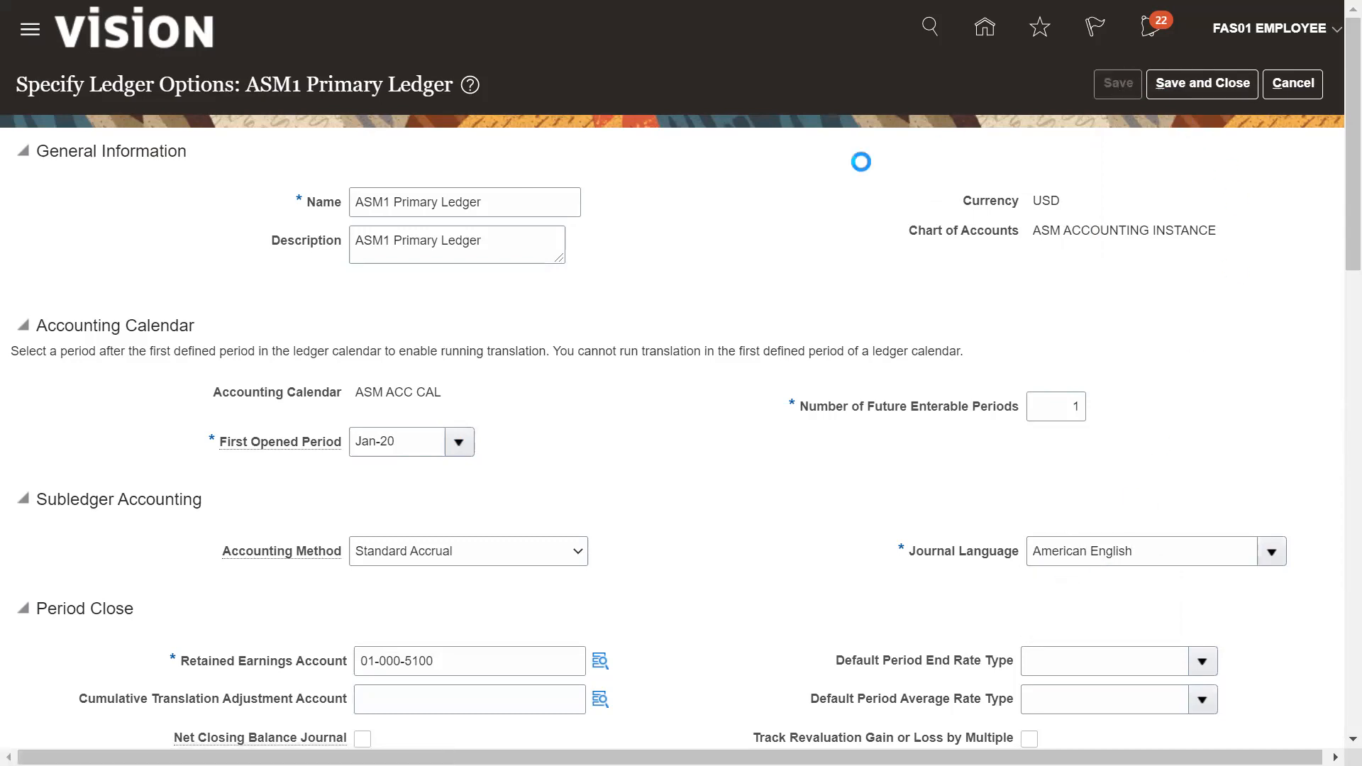
left_click(1171, 84)
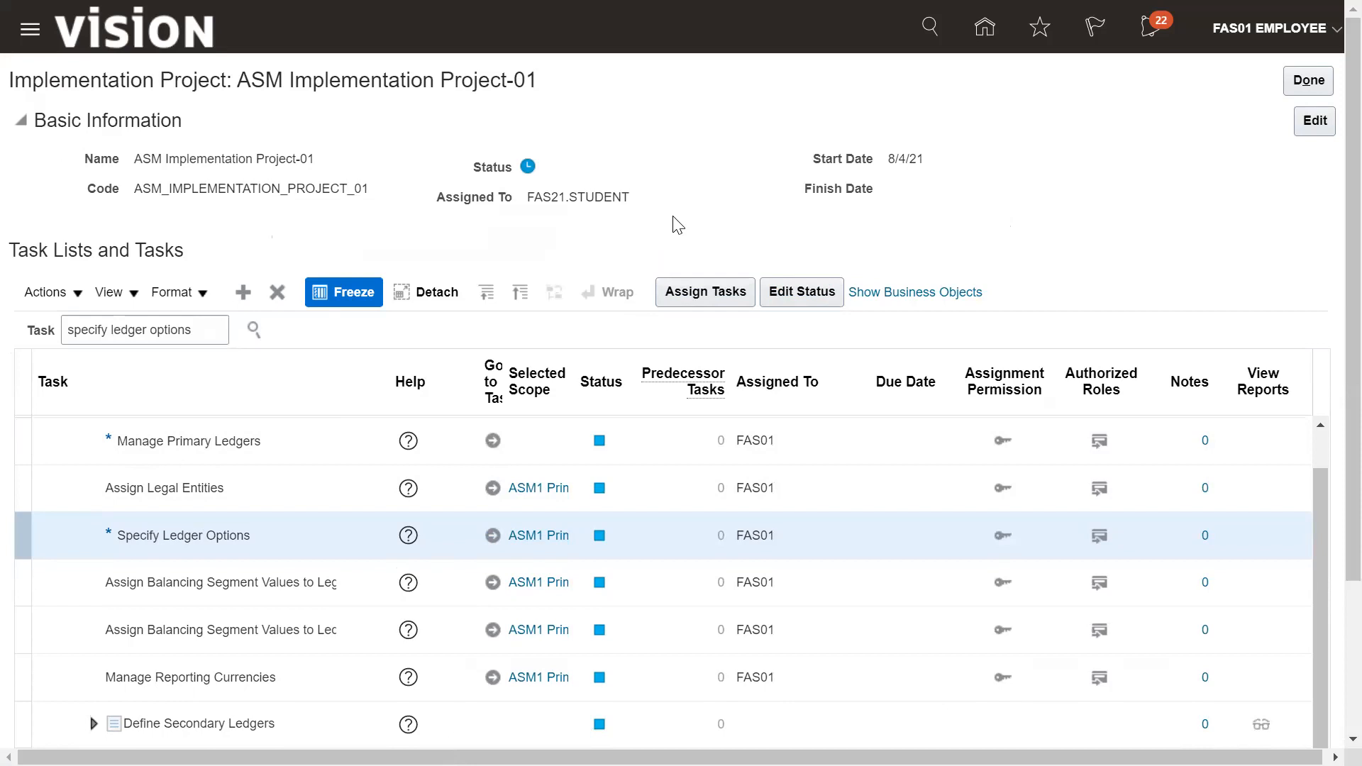
Step: Search the project's tasks for manage legal and open the Manage Legal Addresses task from the Financials path
left_click_drag(192, 329, 8, 339)
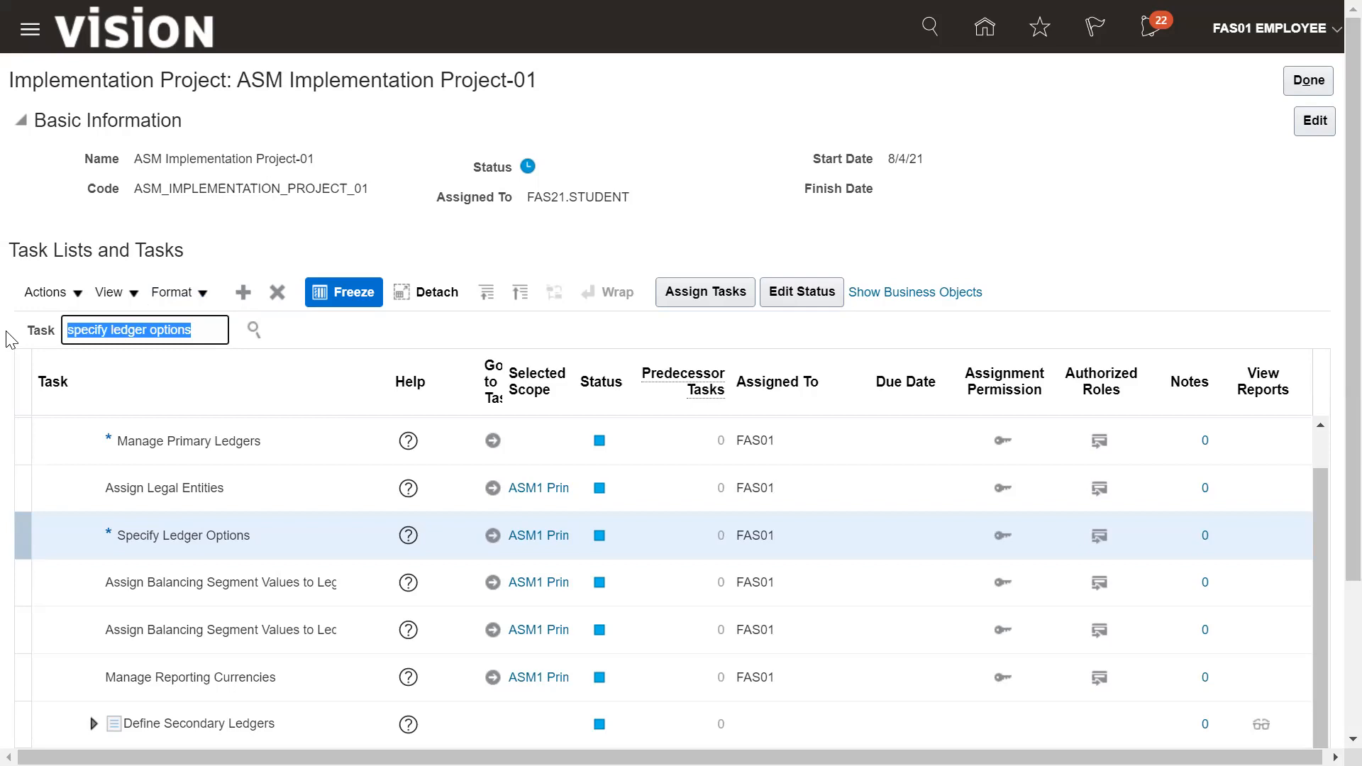
type("manage ")
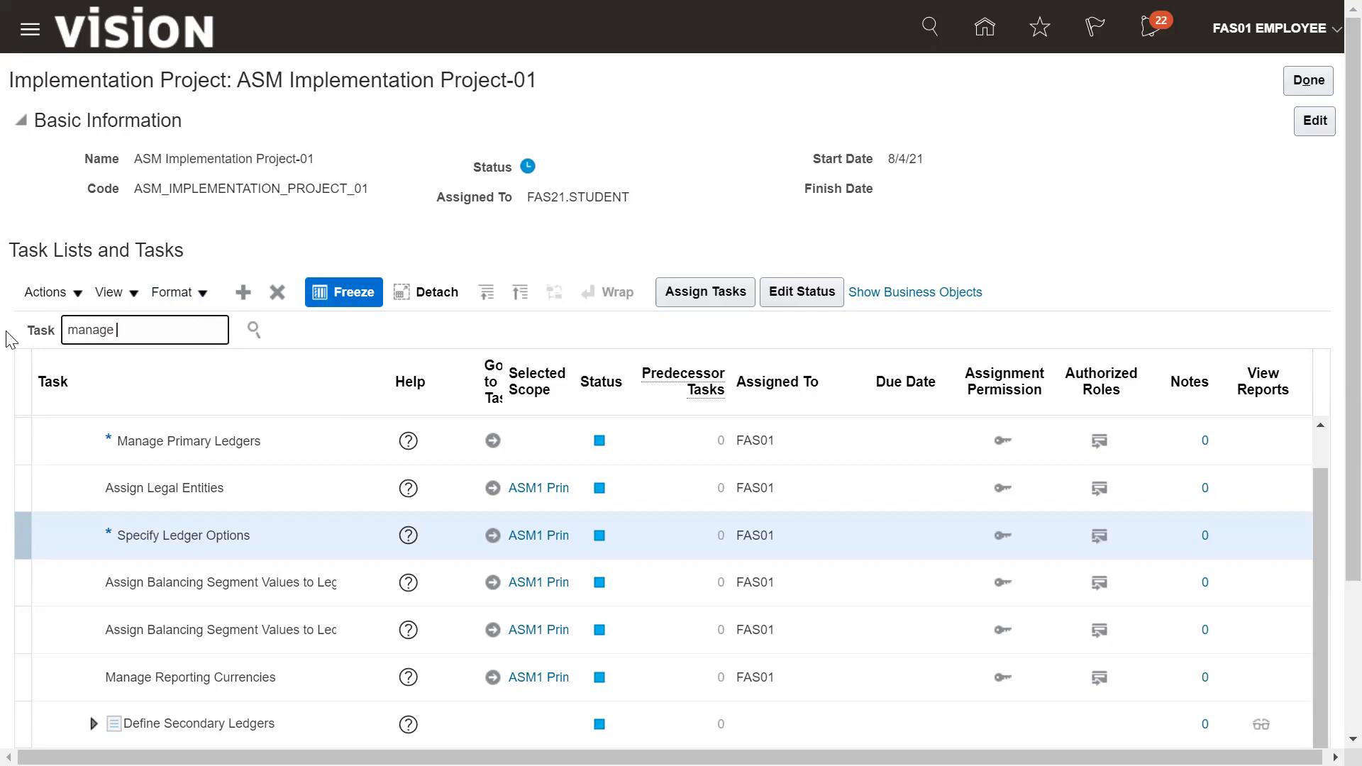
type("lega")
key("Tab")
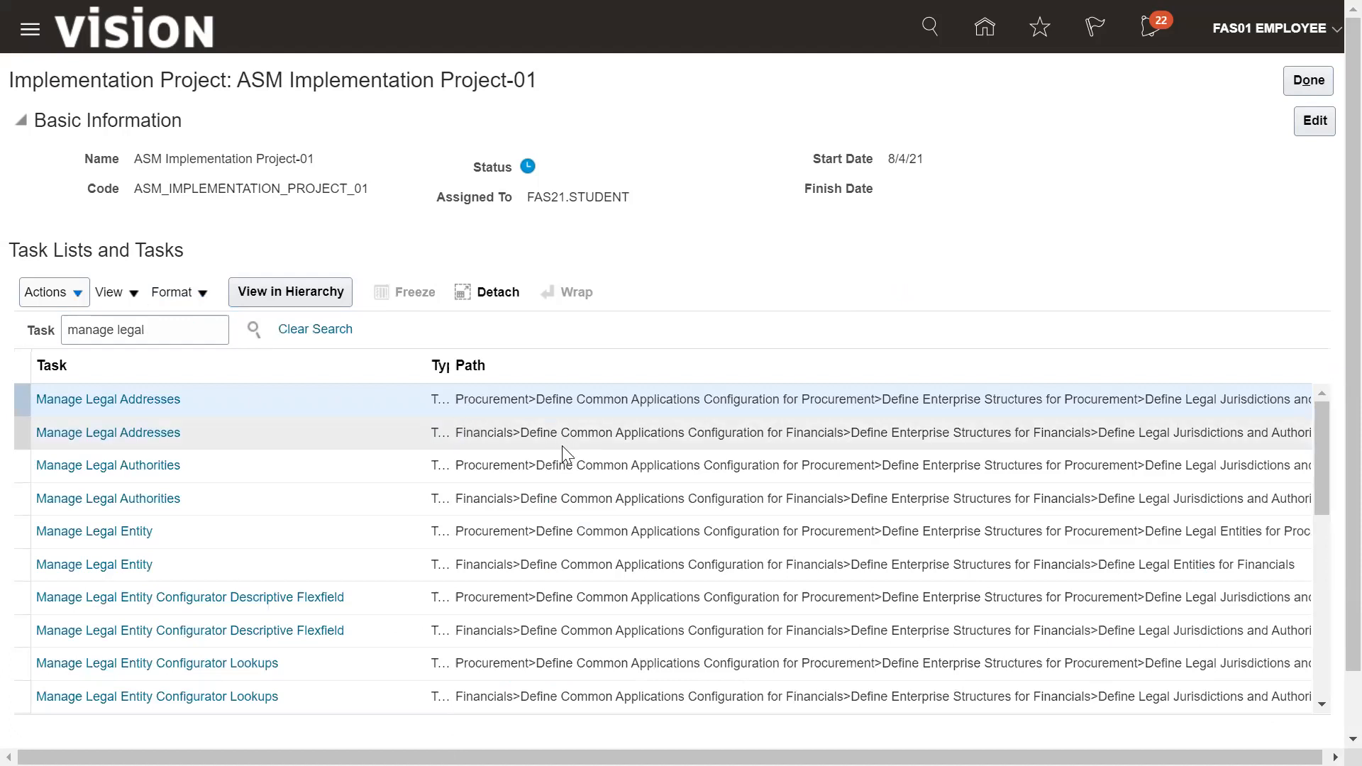
left_click(144, 434)
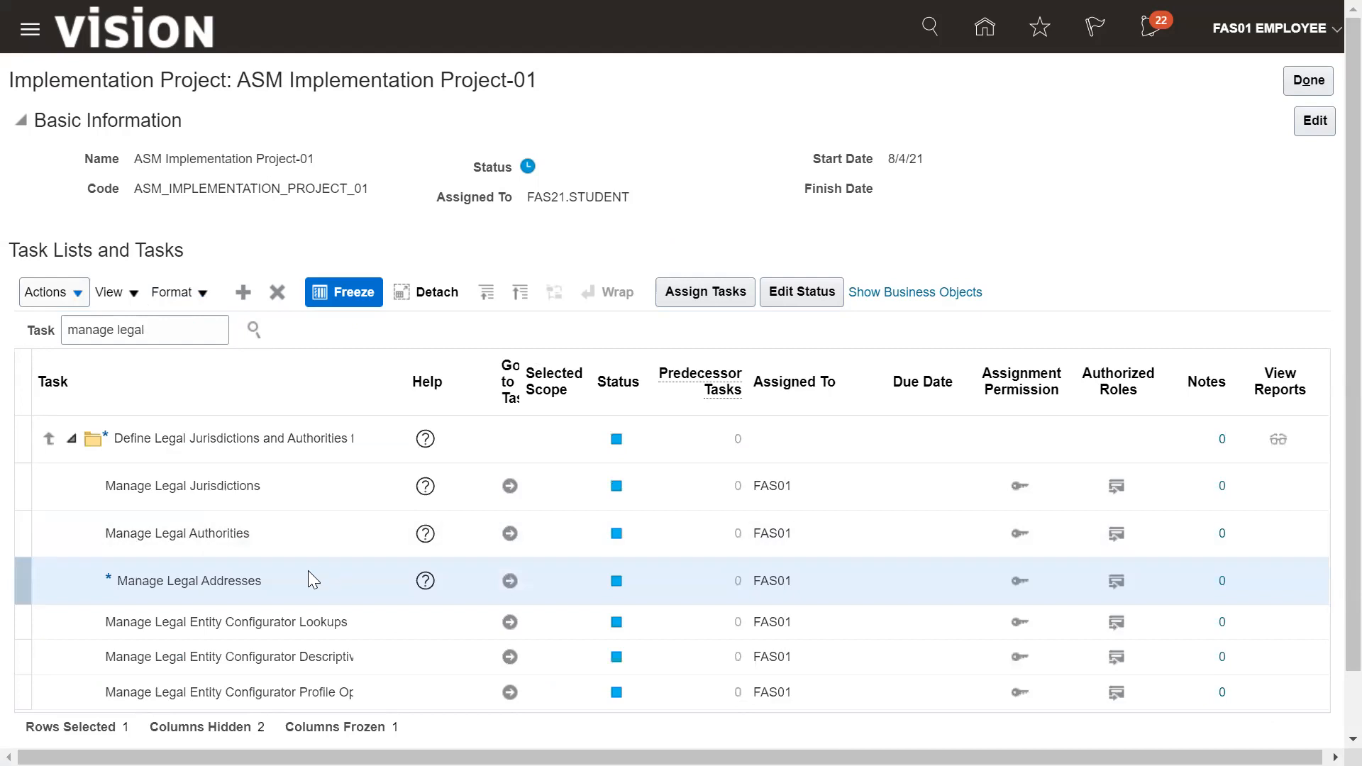
left_click(507, 580)
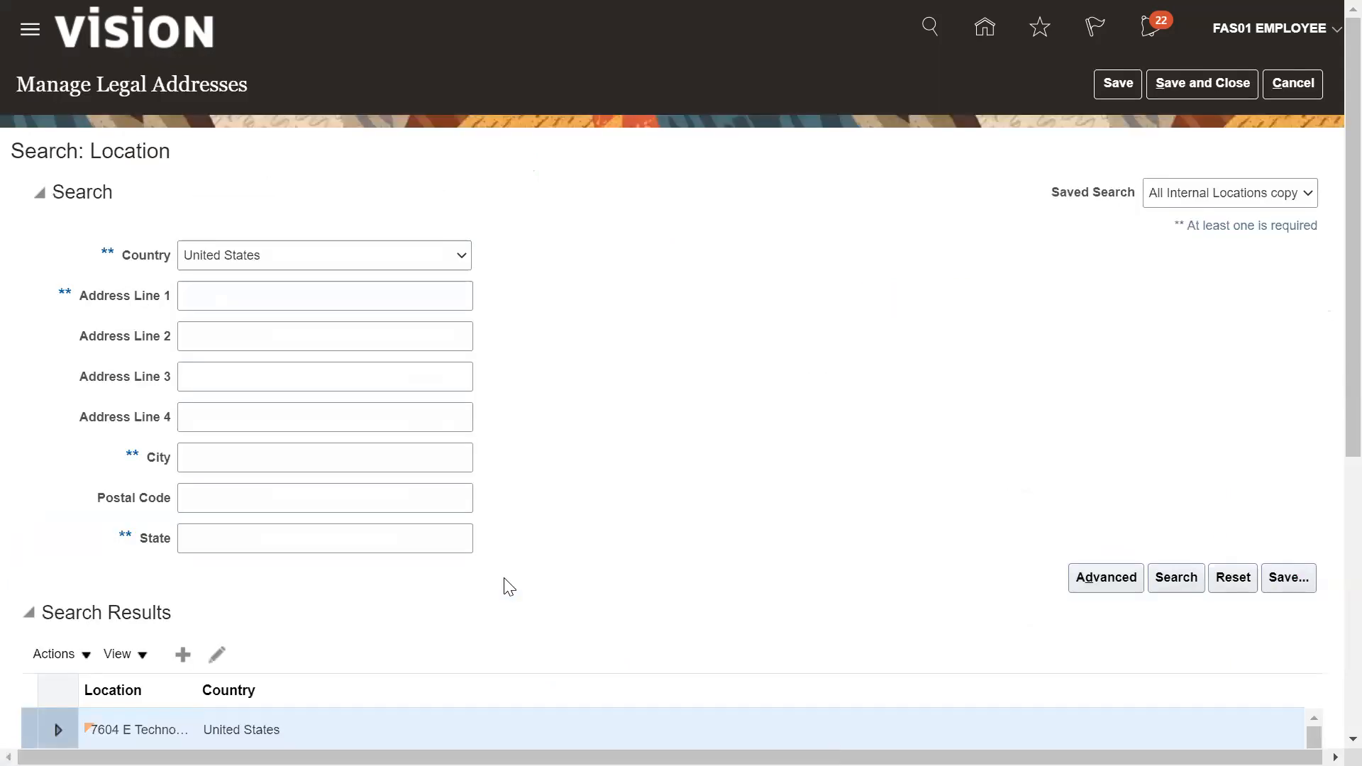
Step: Start a new United States location and enter the company's first address line and New York as the city
left_click(183, 661)
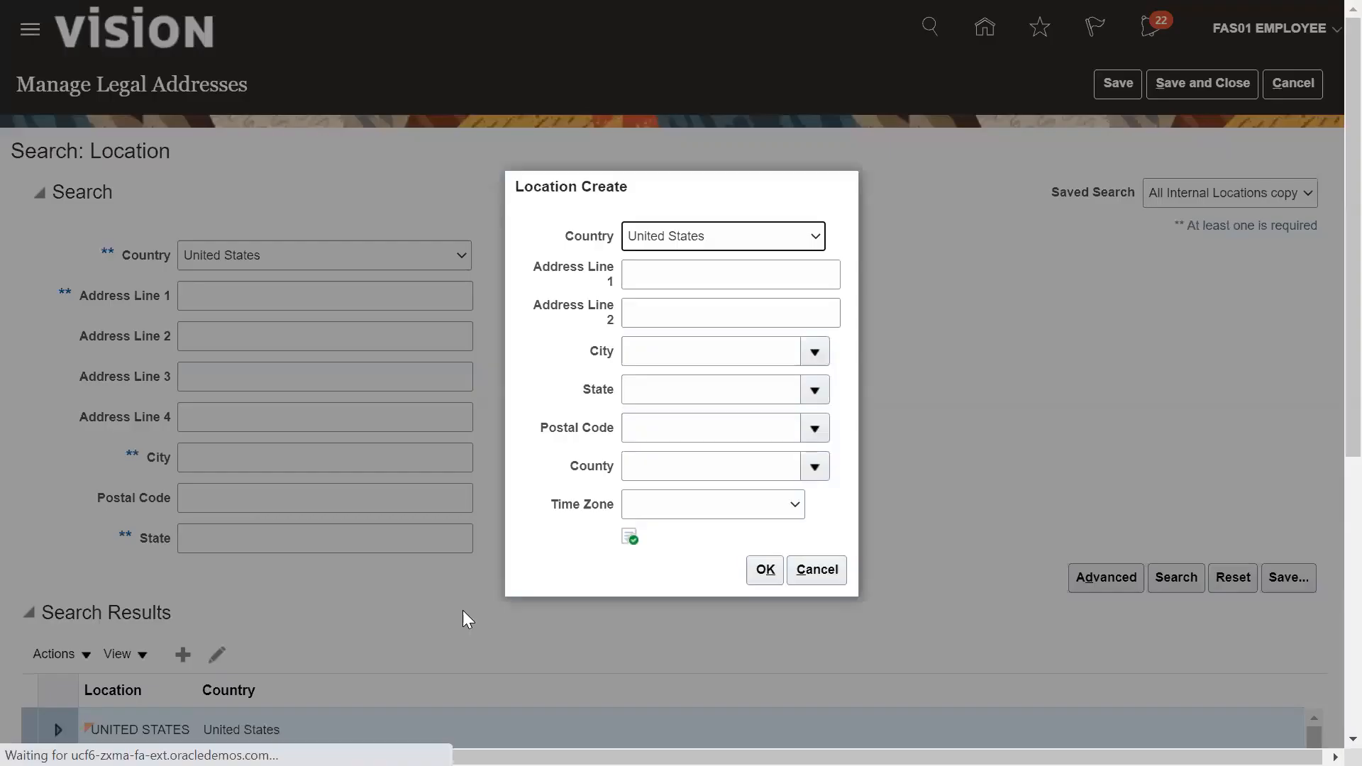
left_click(679, 271)
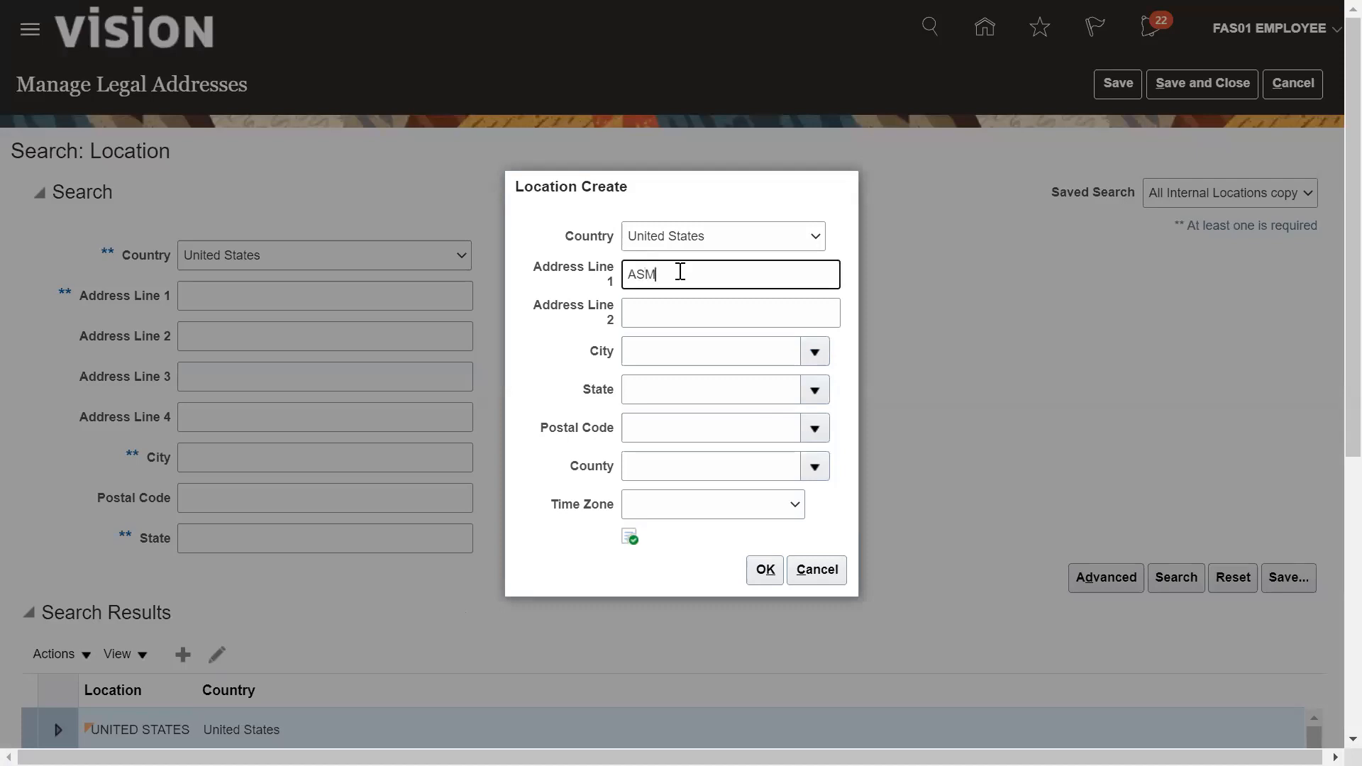
type("ASM1 ADD1")
key("Tab")
key("Tab")
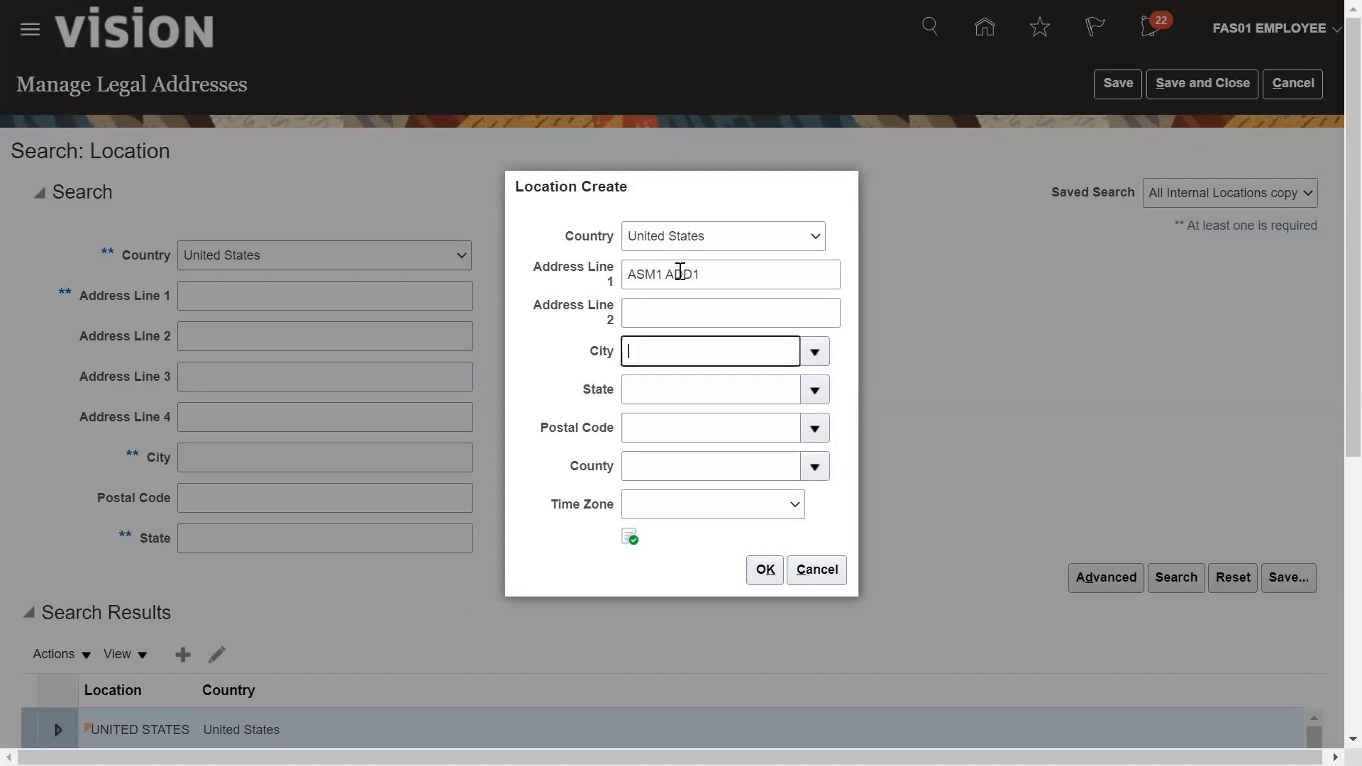
type("NEW YORK")
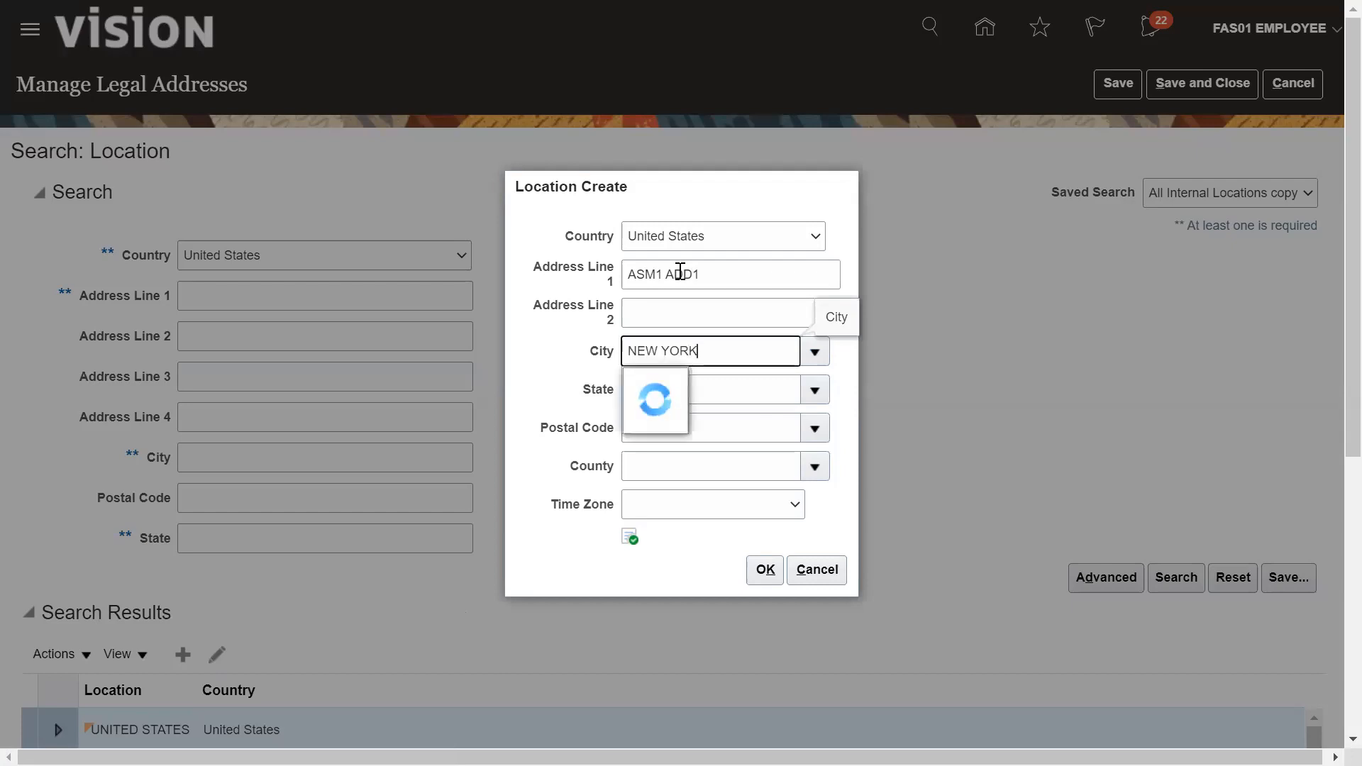
left_click(668, 394)
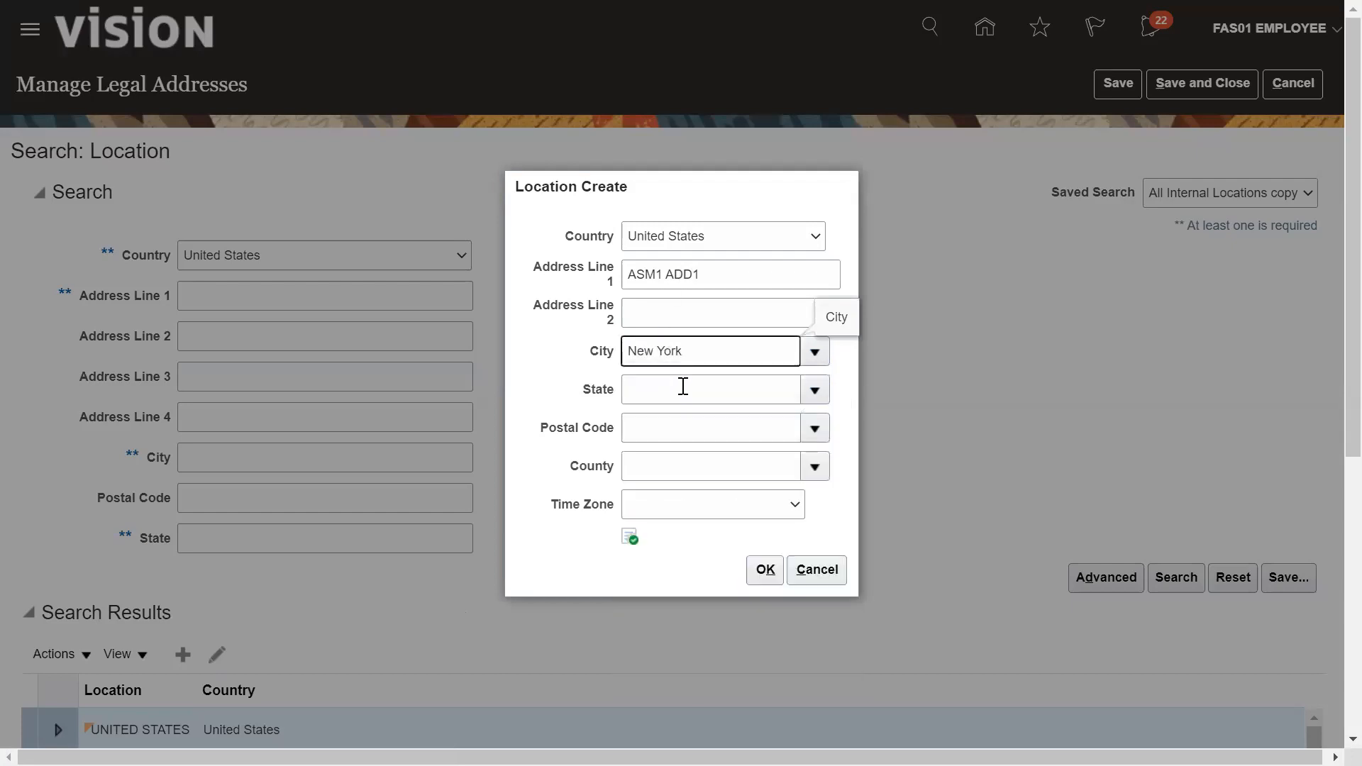
Step: Enter the new location's postal code, accept the location, and save and close the legal addresses
left_click(662, 425)
type("1")
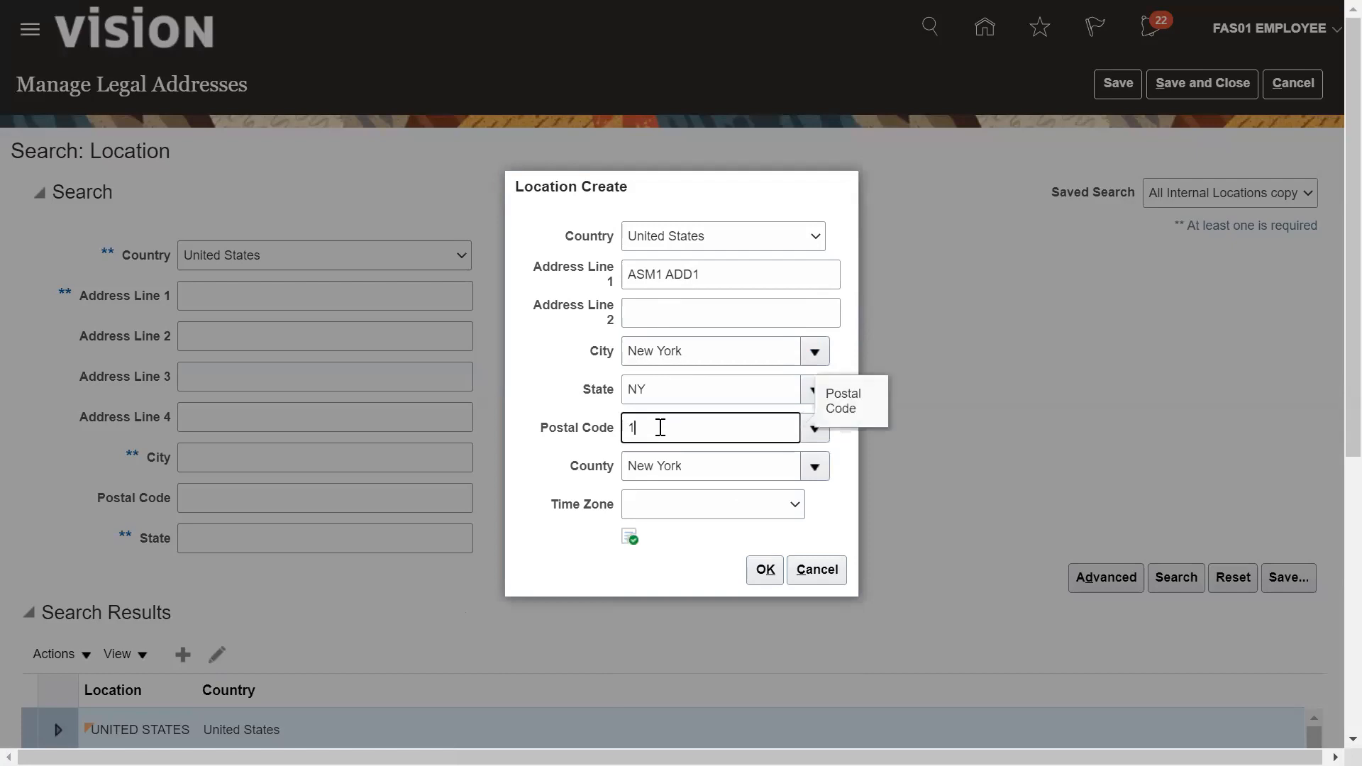
type("0001")
key("Tab")
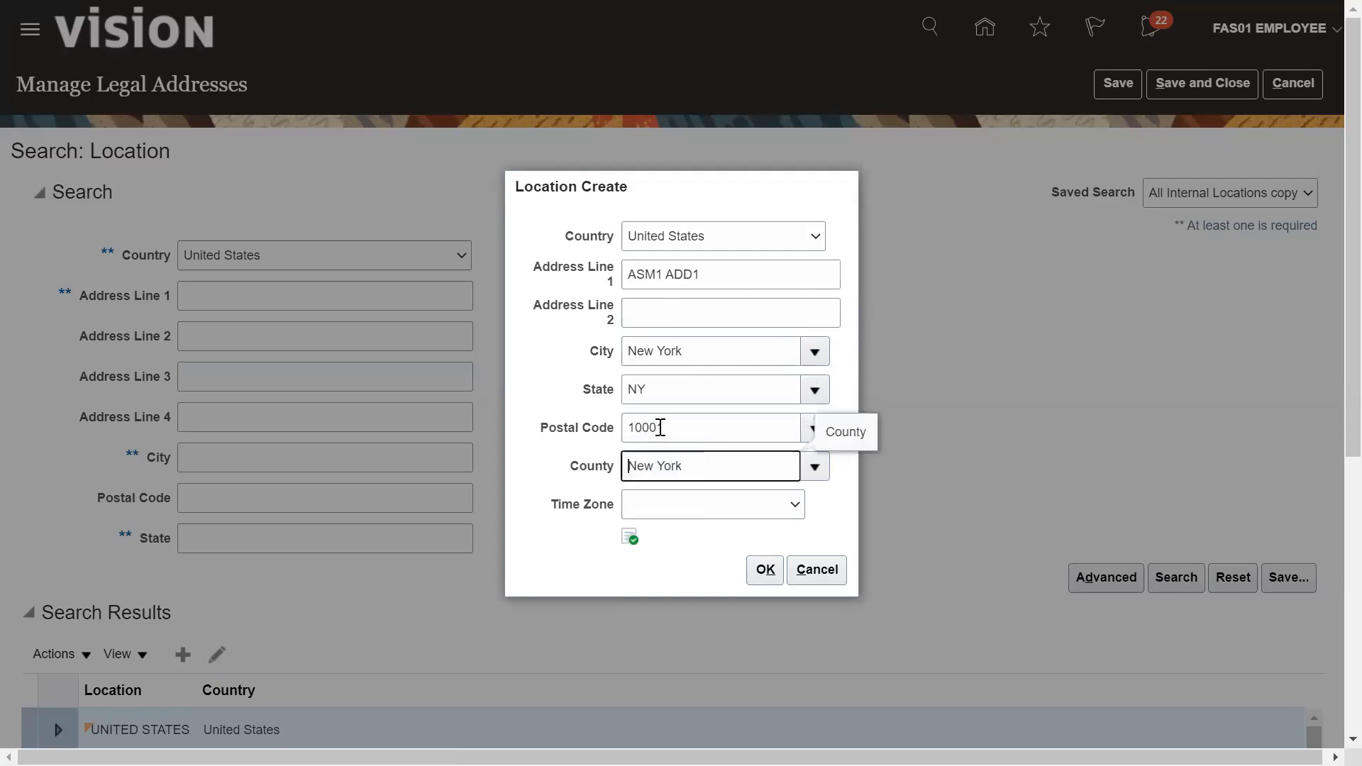
left_click(763, 568)
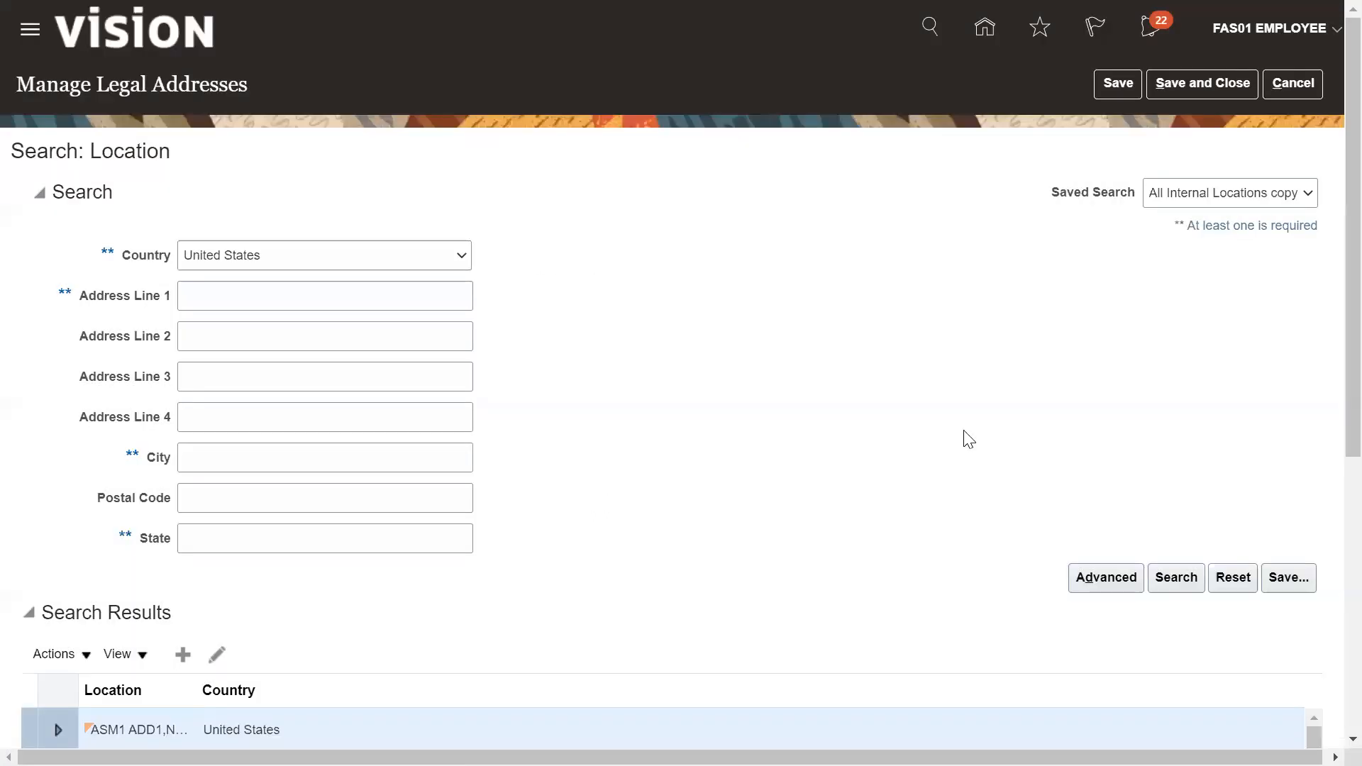
scroll(1333, 587, "down", 5)
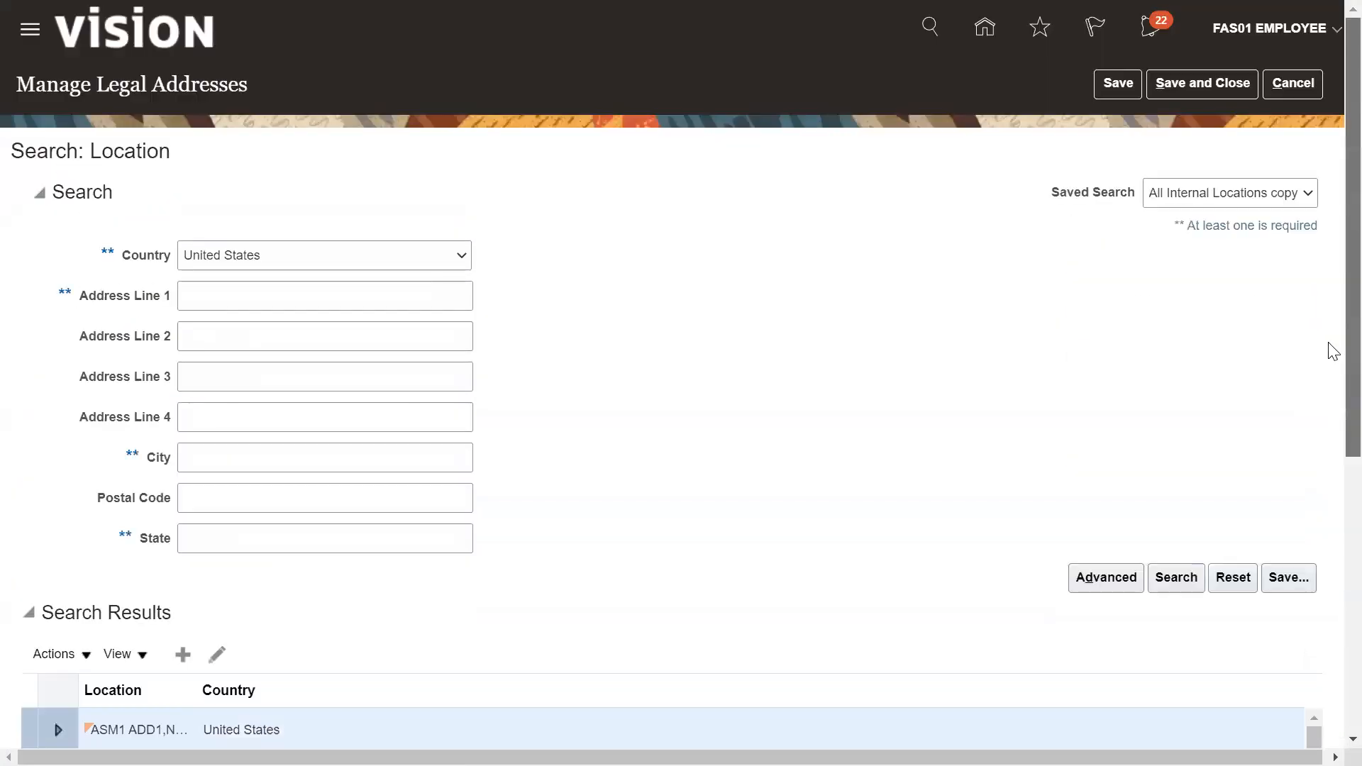
scroll(1330, 355, "up", 5)
left_click(1167, 73)
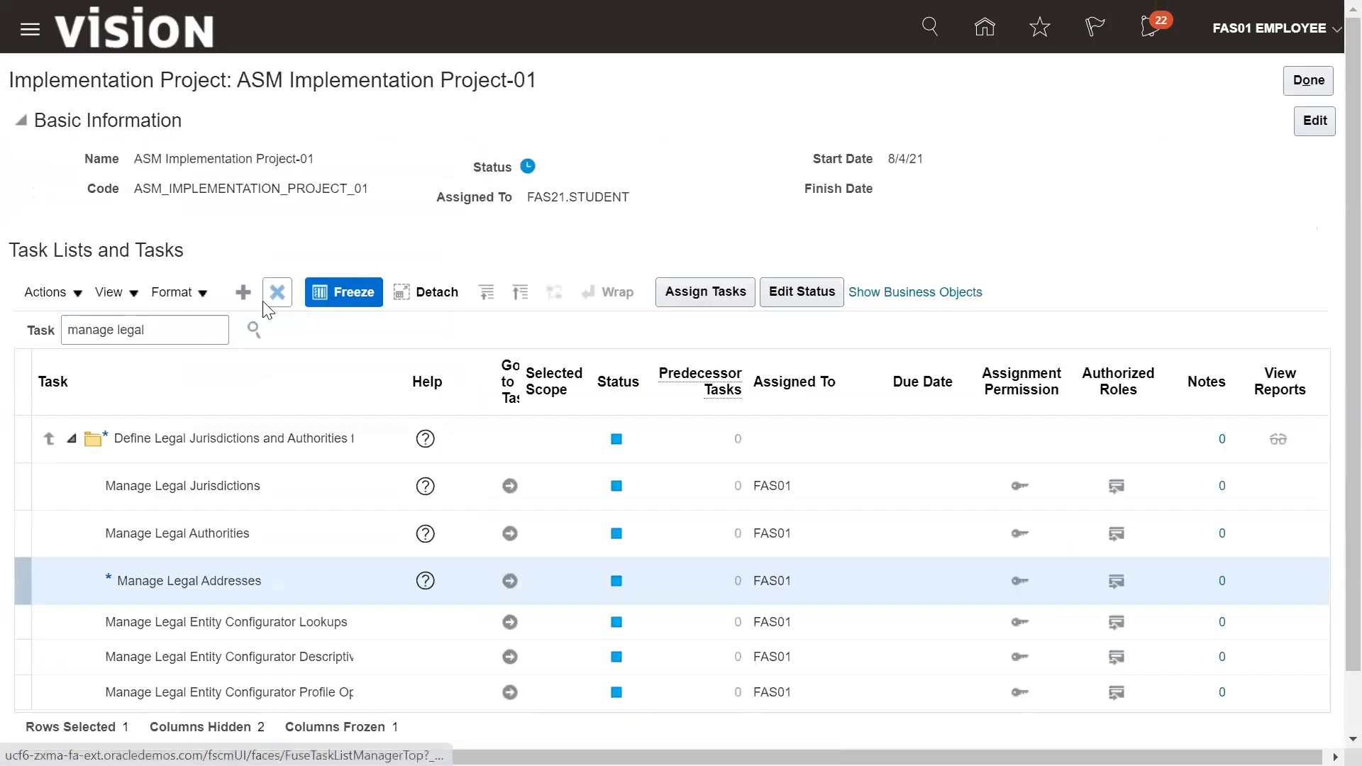
Step: Search the project's tasks for manage legal ENTITY and show the Manage Legal Entity task from the Financials path
left_click(174, 331)
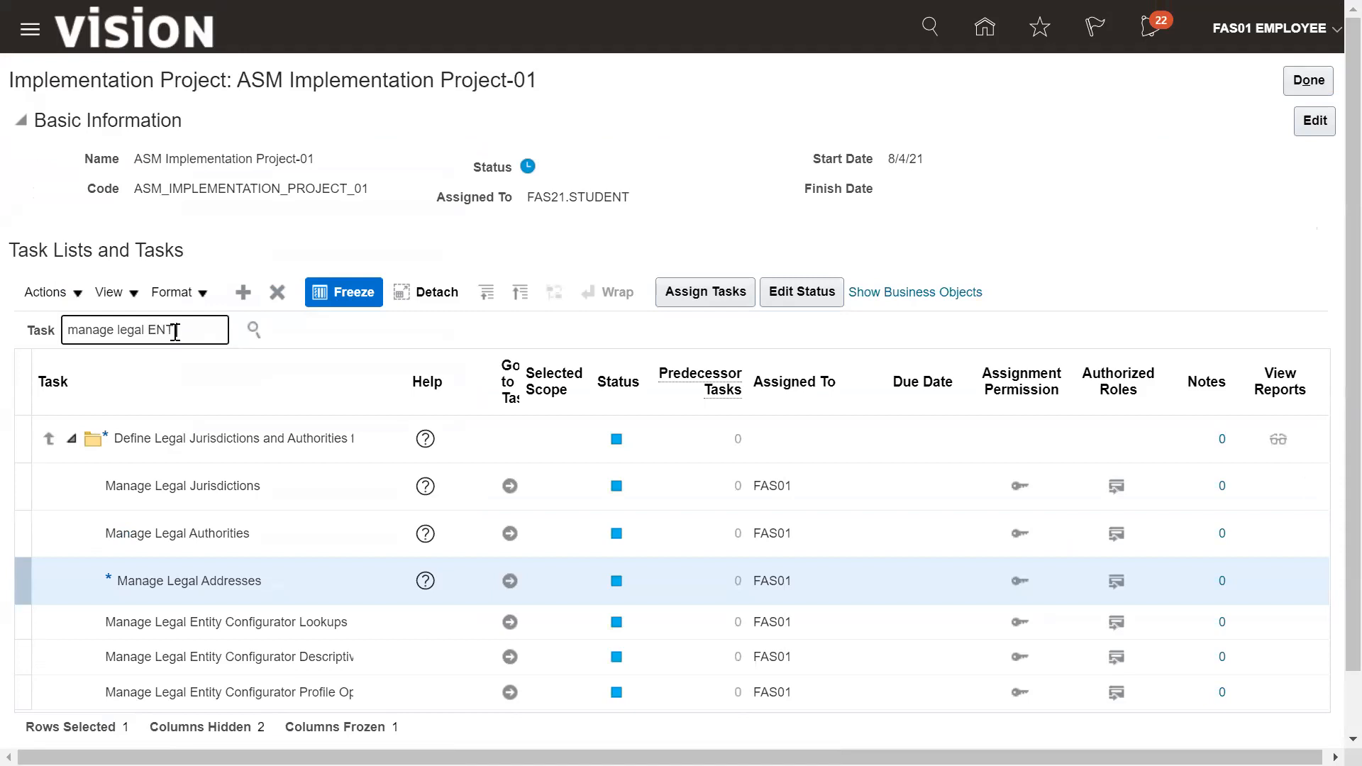
type("ENTITY")
key("Tab")
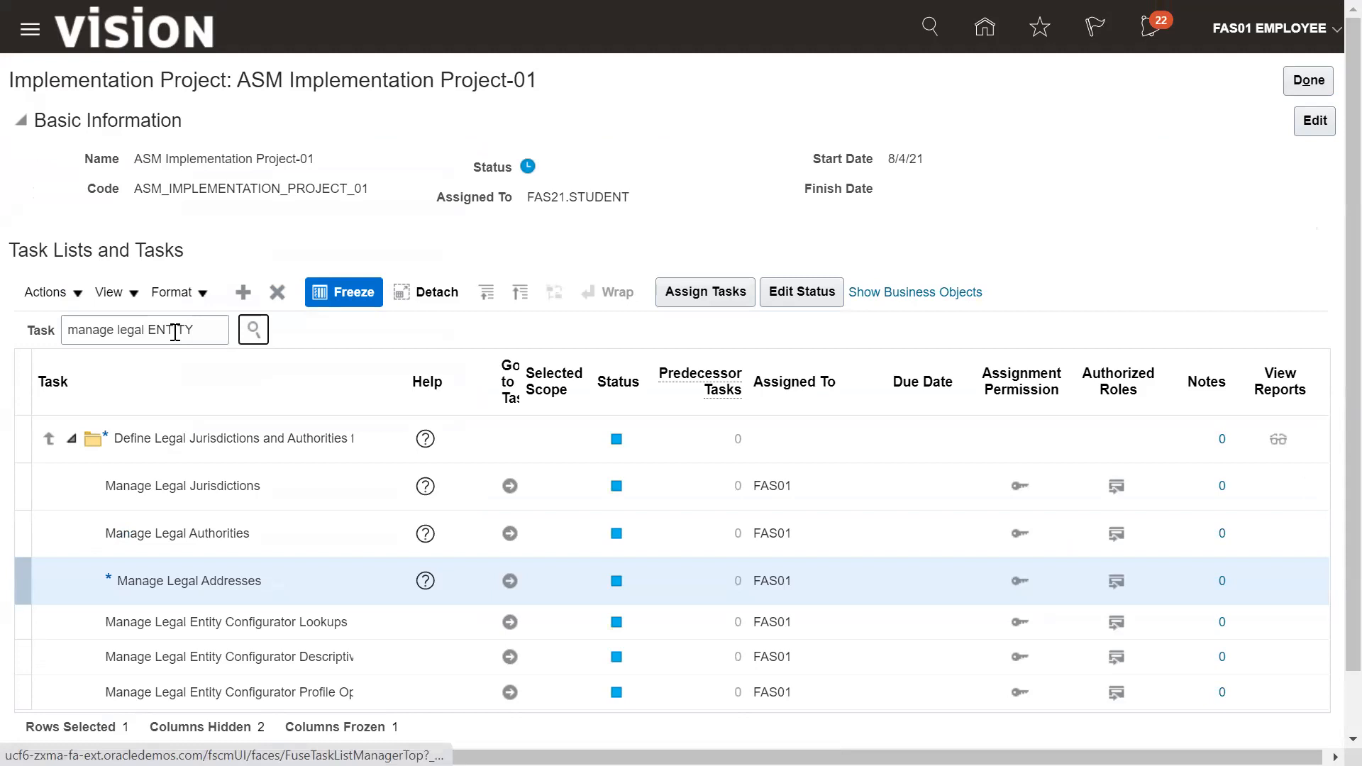
key("Return")
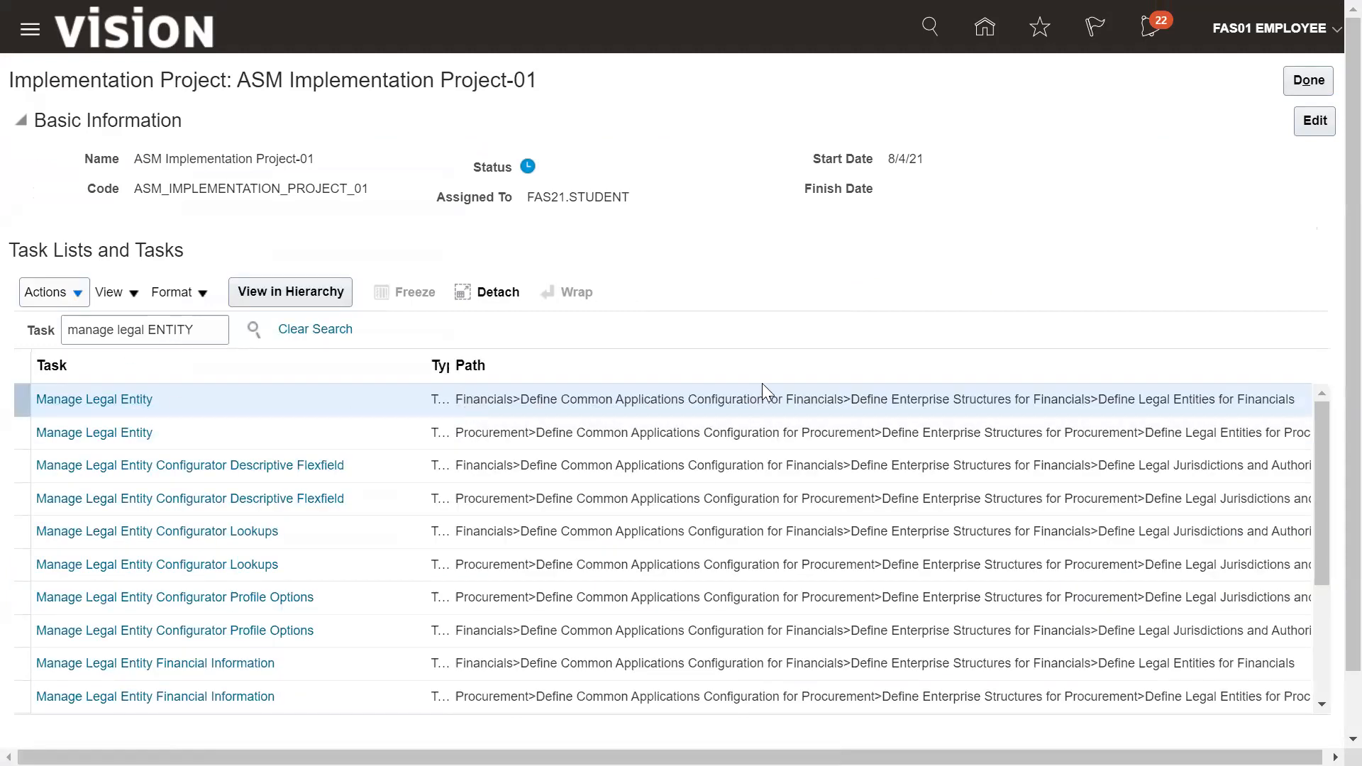
left_click(99, 399)
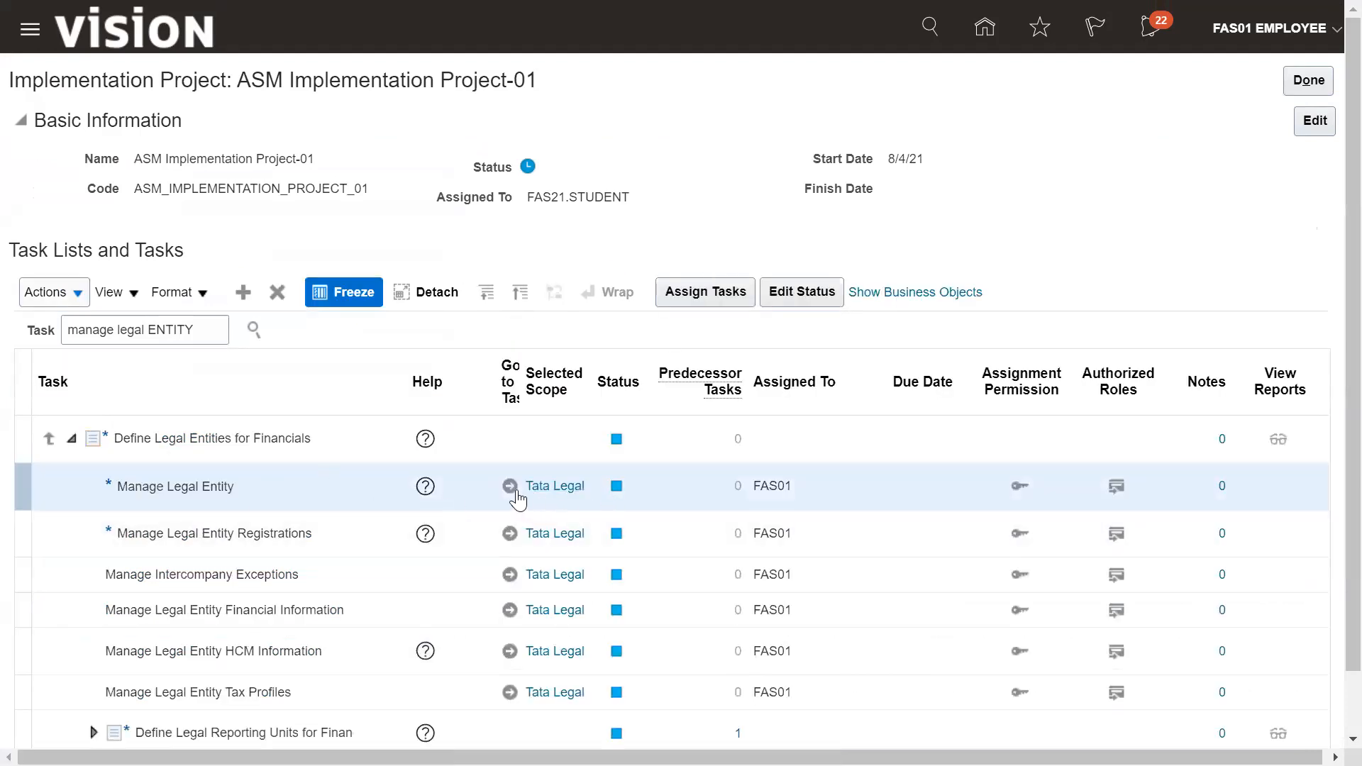
Step: Open the list of existing legal entities by applying Select and Add as the Manage Legal Entity scope
mouse_move(559, 496)
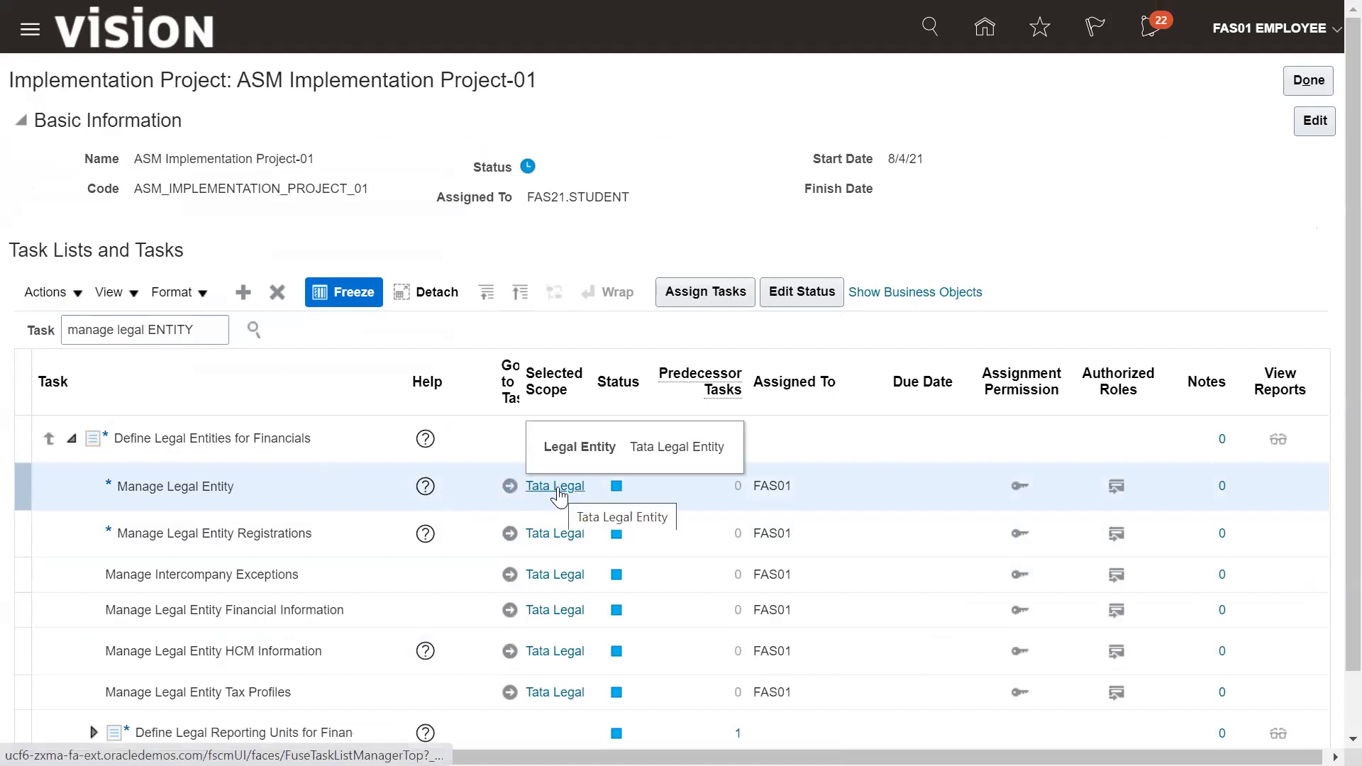
left_click(548, 489)
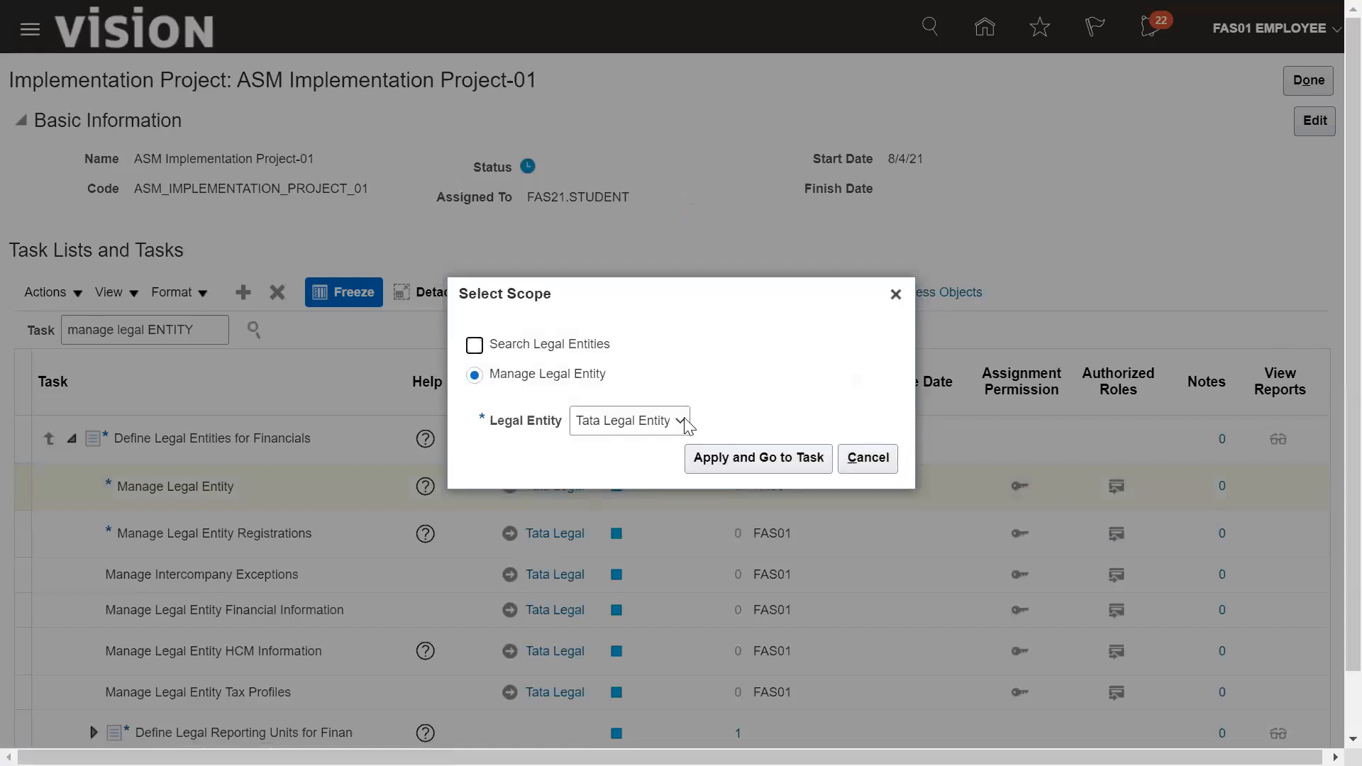
left_click(683, 421)
left_click(627, 493)
left_click(740, 463)
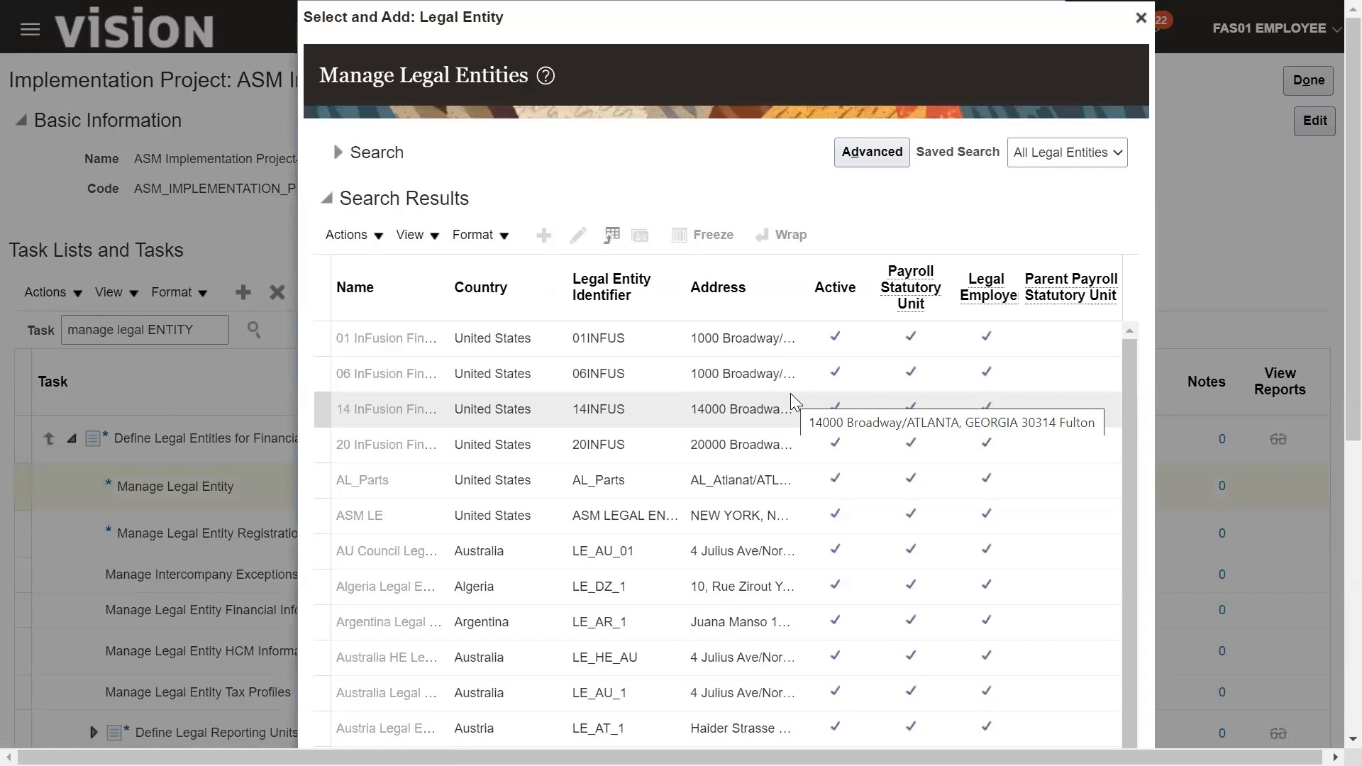
Step: Search the existing legal entities by name for ASM1 and for ASM, and leave without adding one
left_click(339, 152)
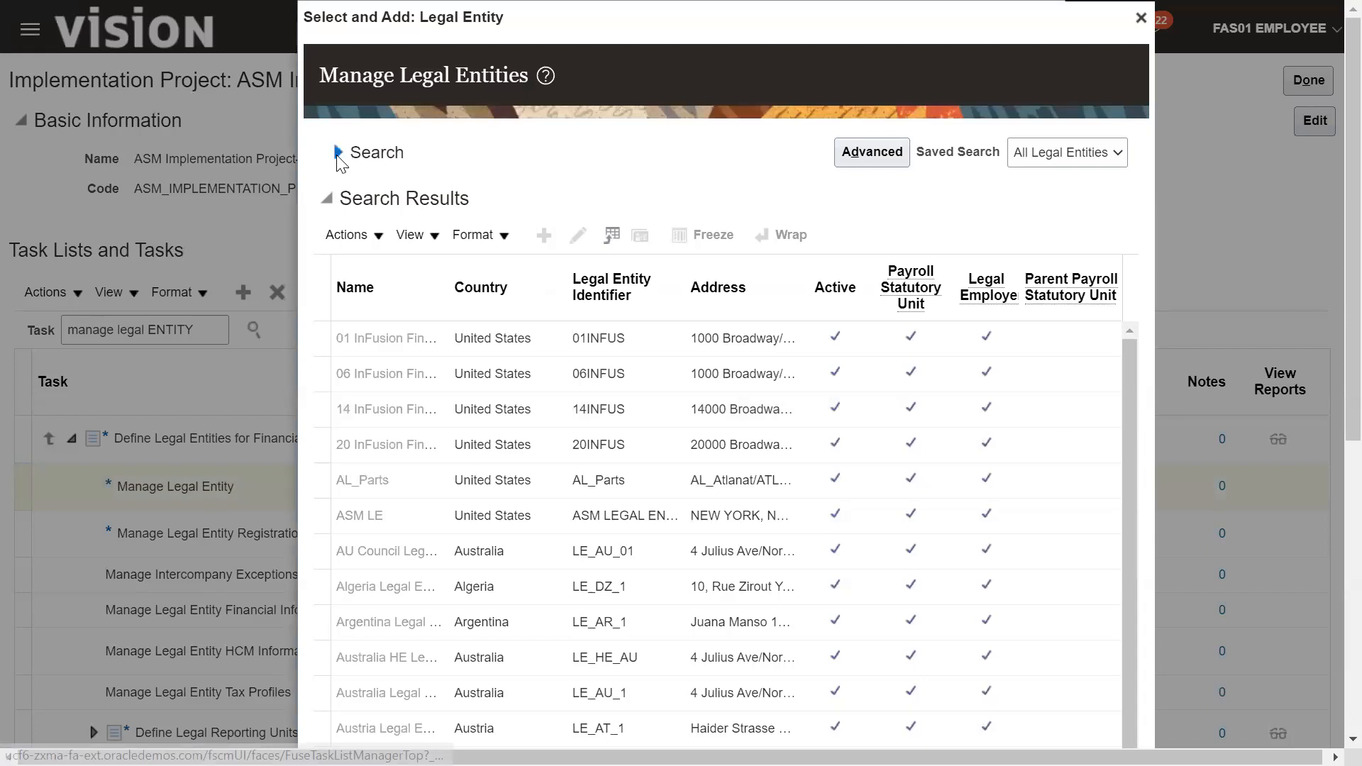
left_click(473, 198)
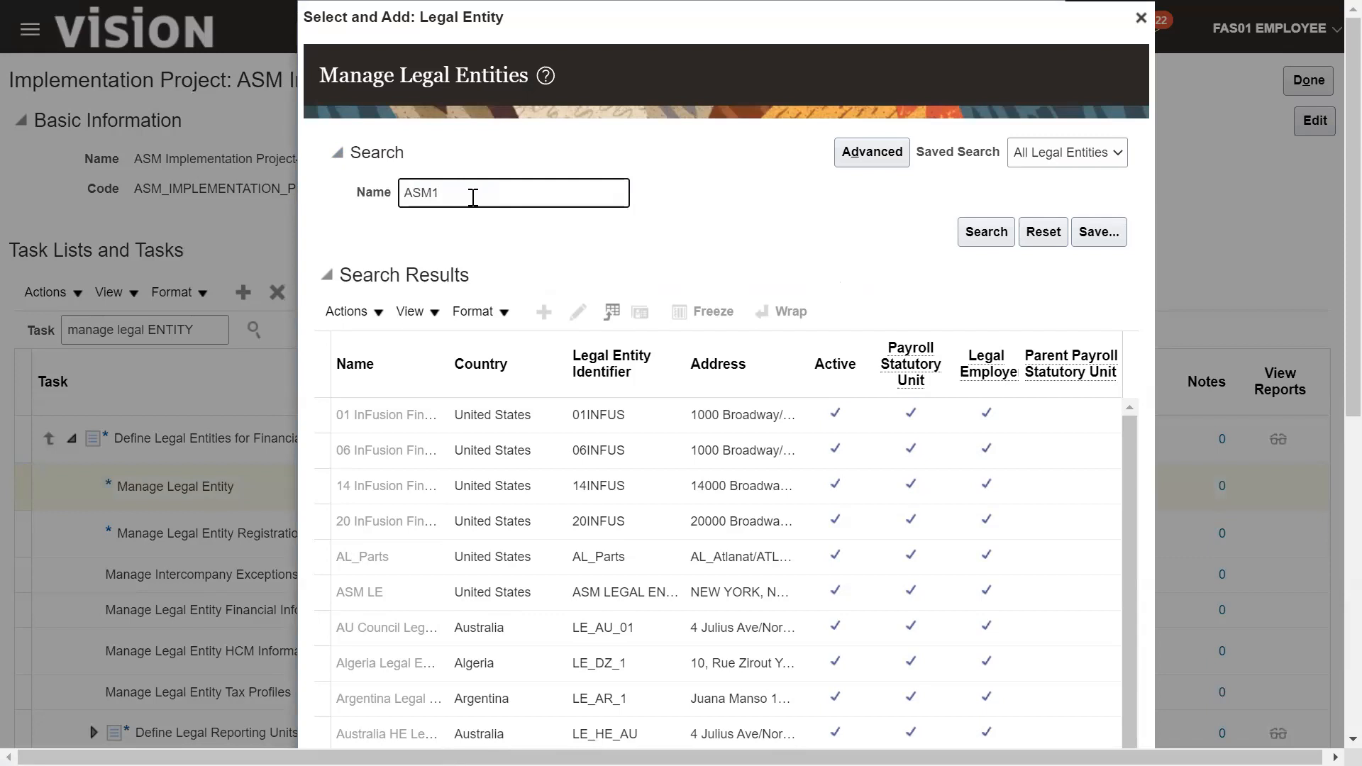
left_click(986, 231)
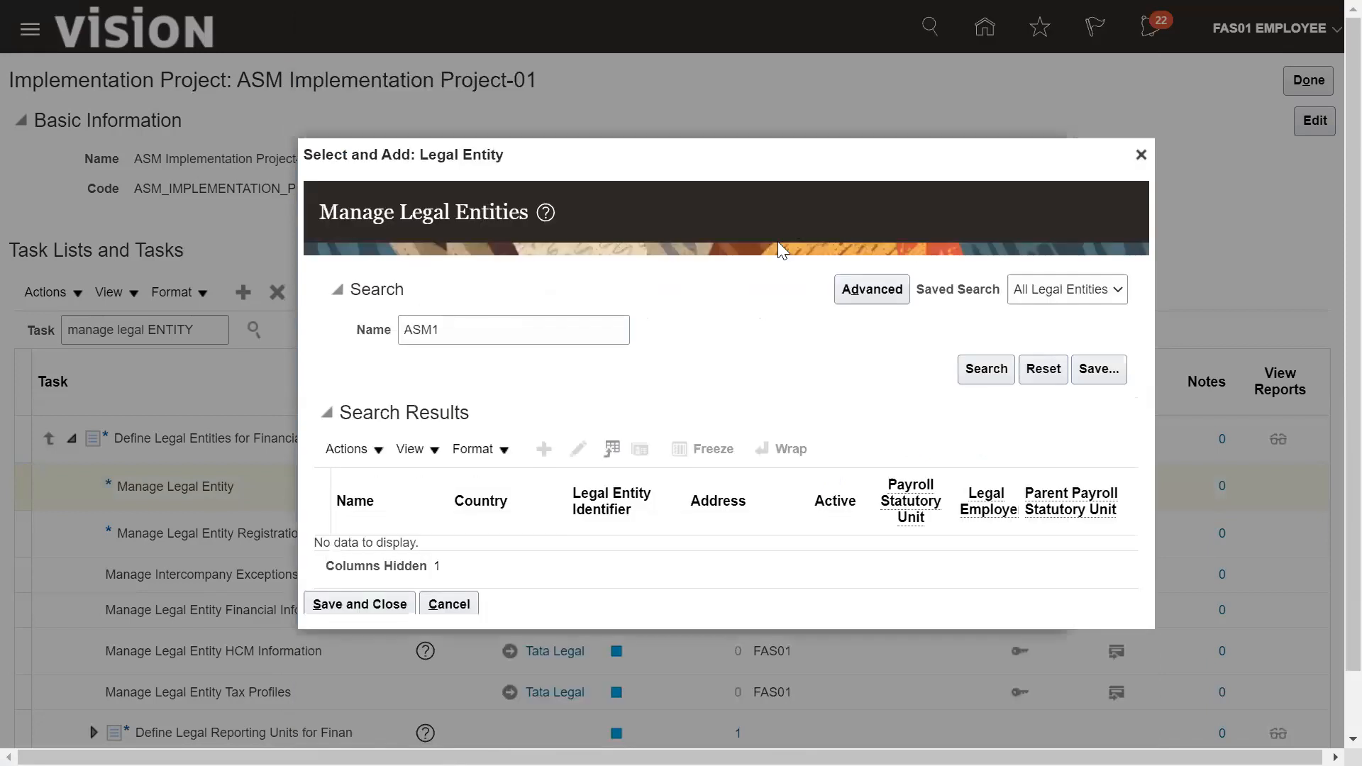
left_click(496, 337)
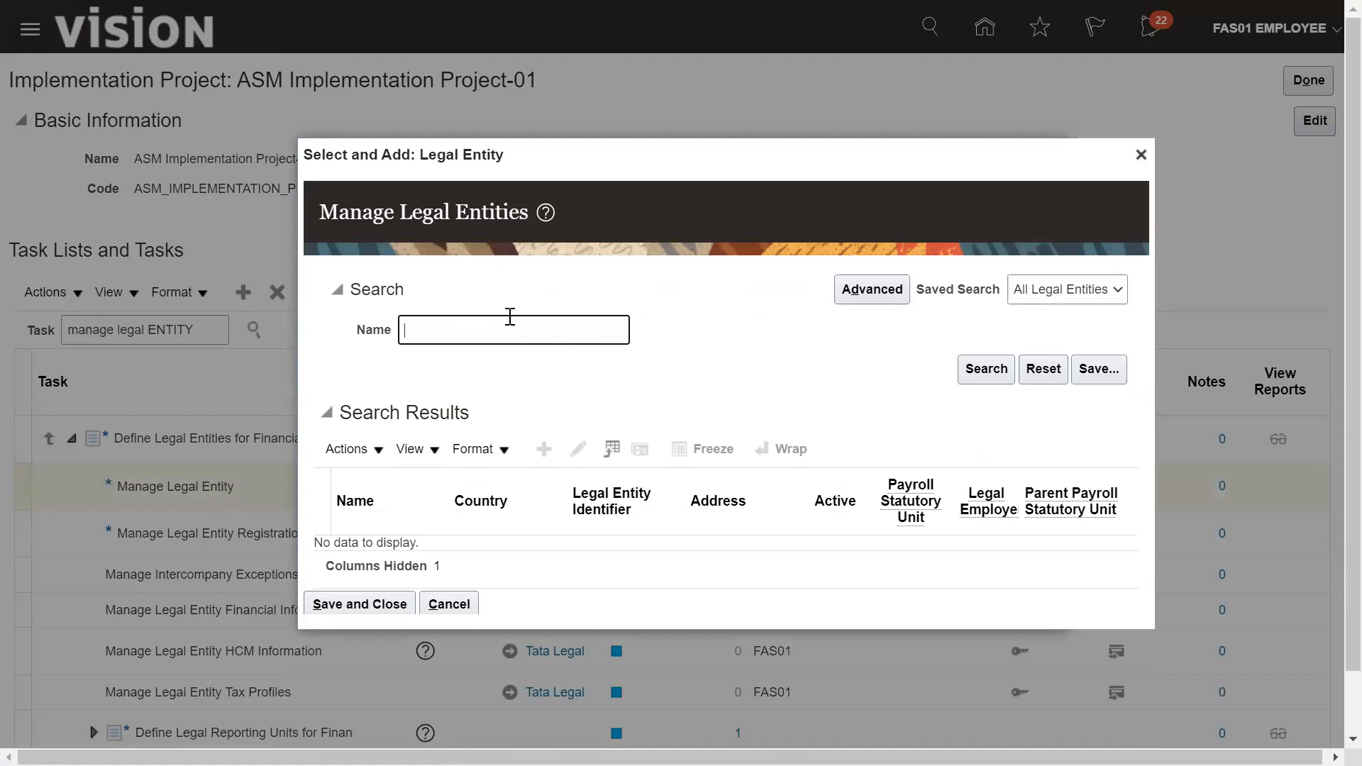
type("ASM")
left_click(985, 369)
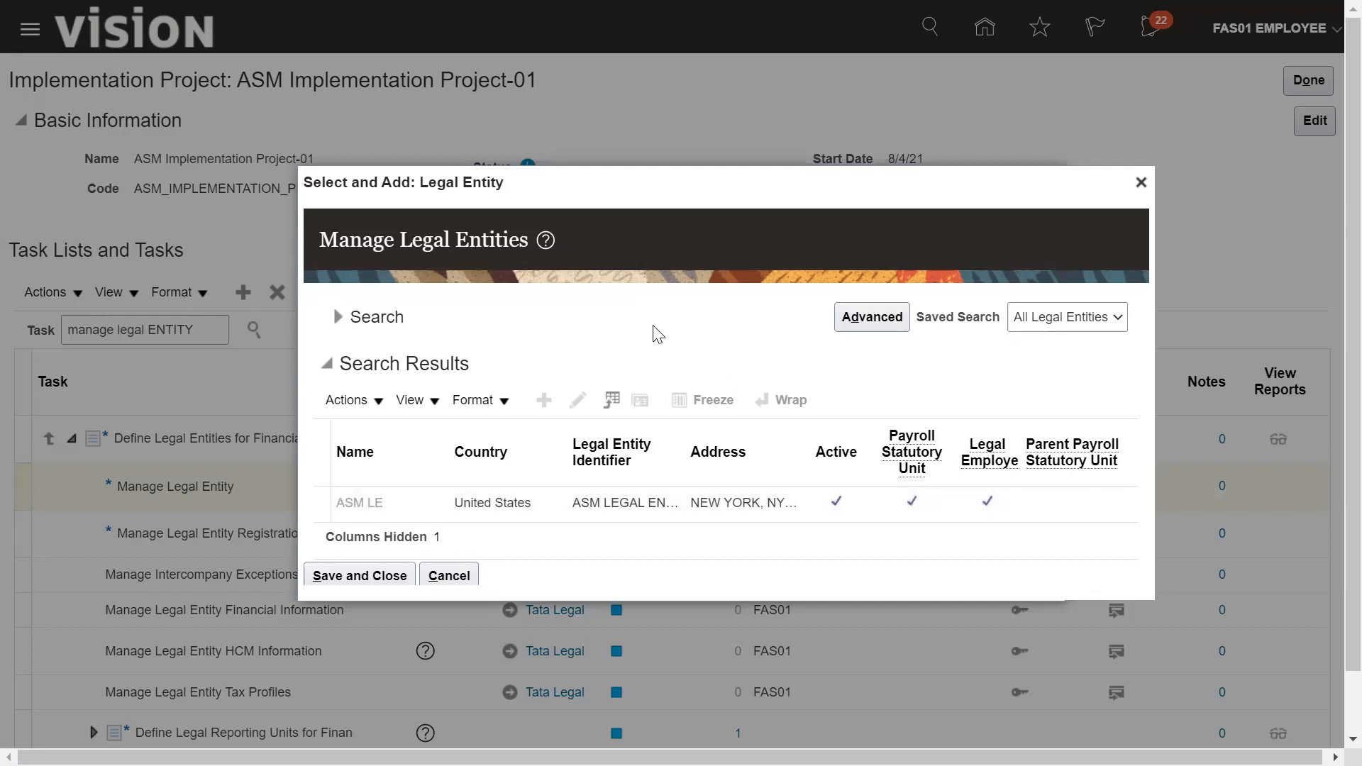
left_click(460, 579)
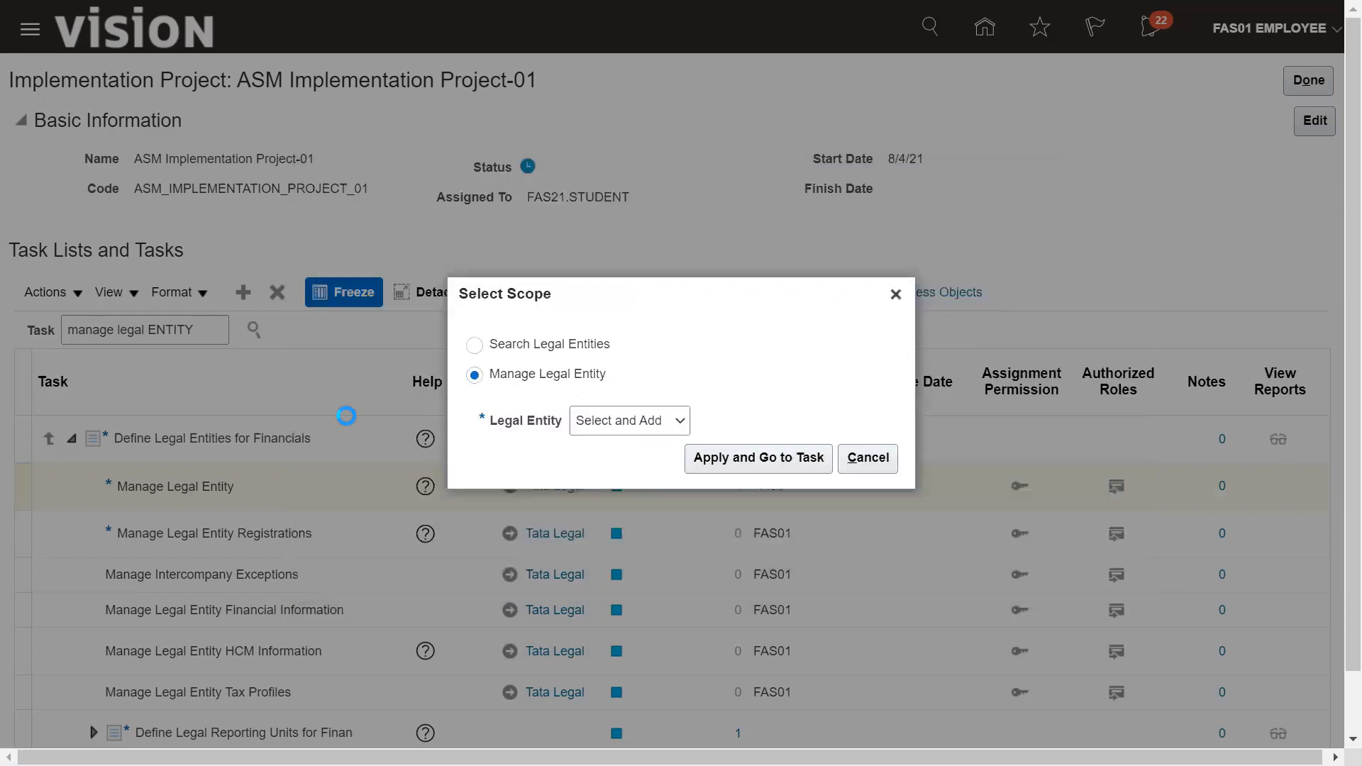
left_click(679, 422)
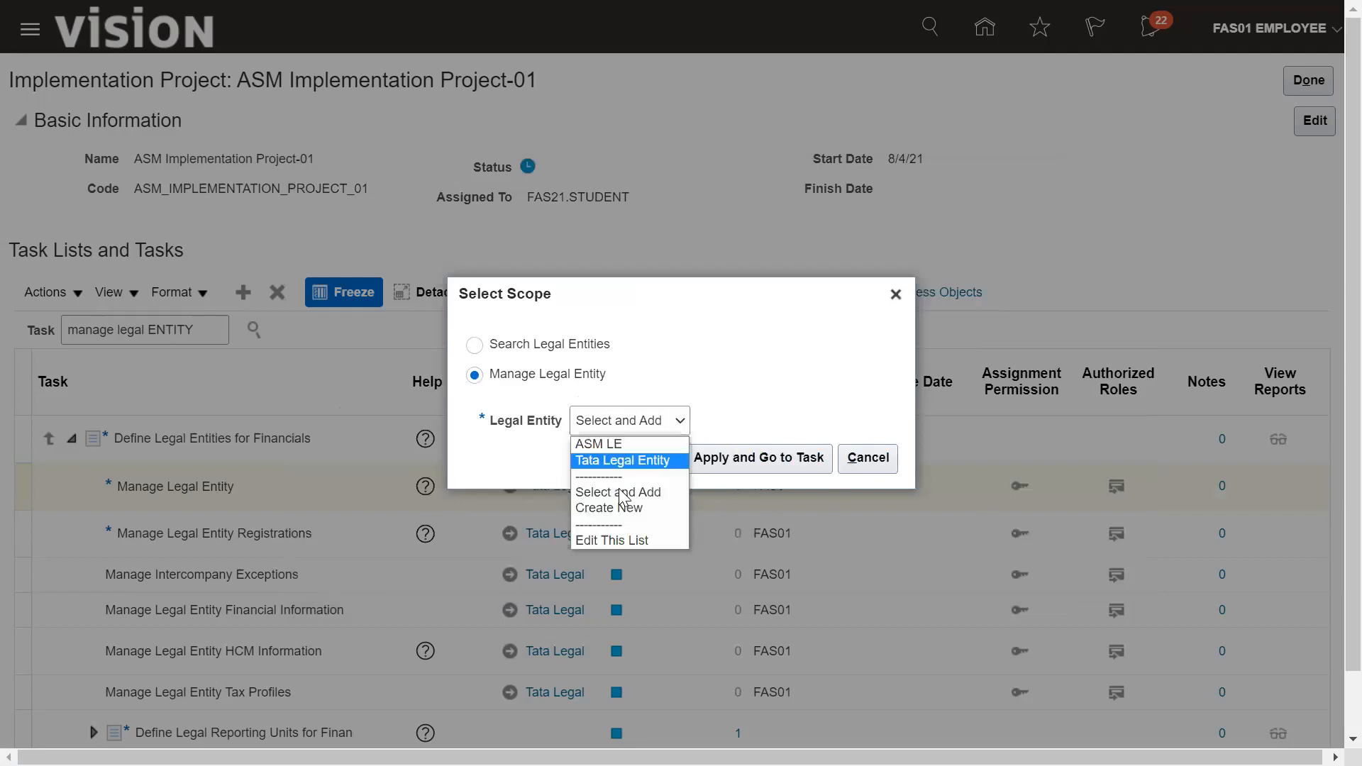
left_click(613, 505)
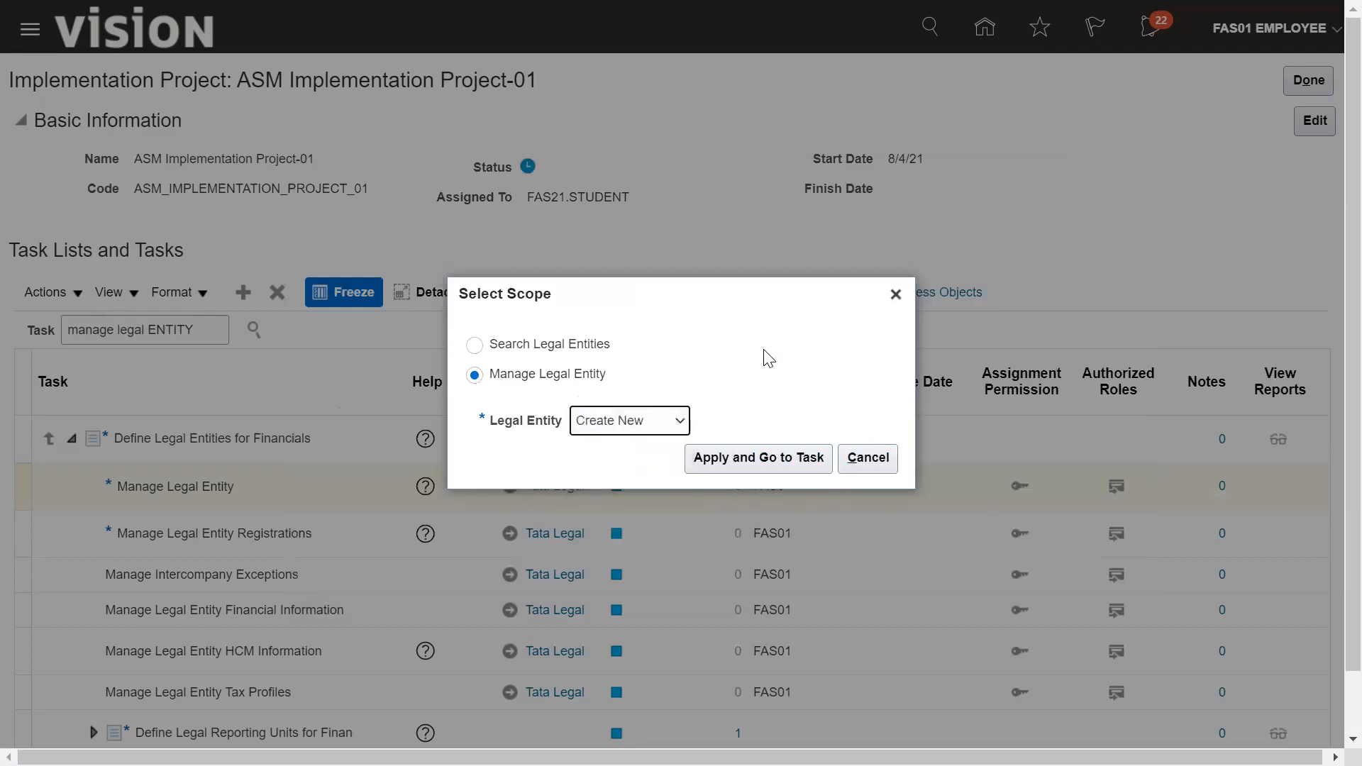
left_click(858, 462)
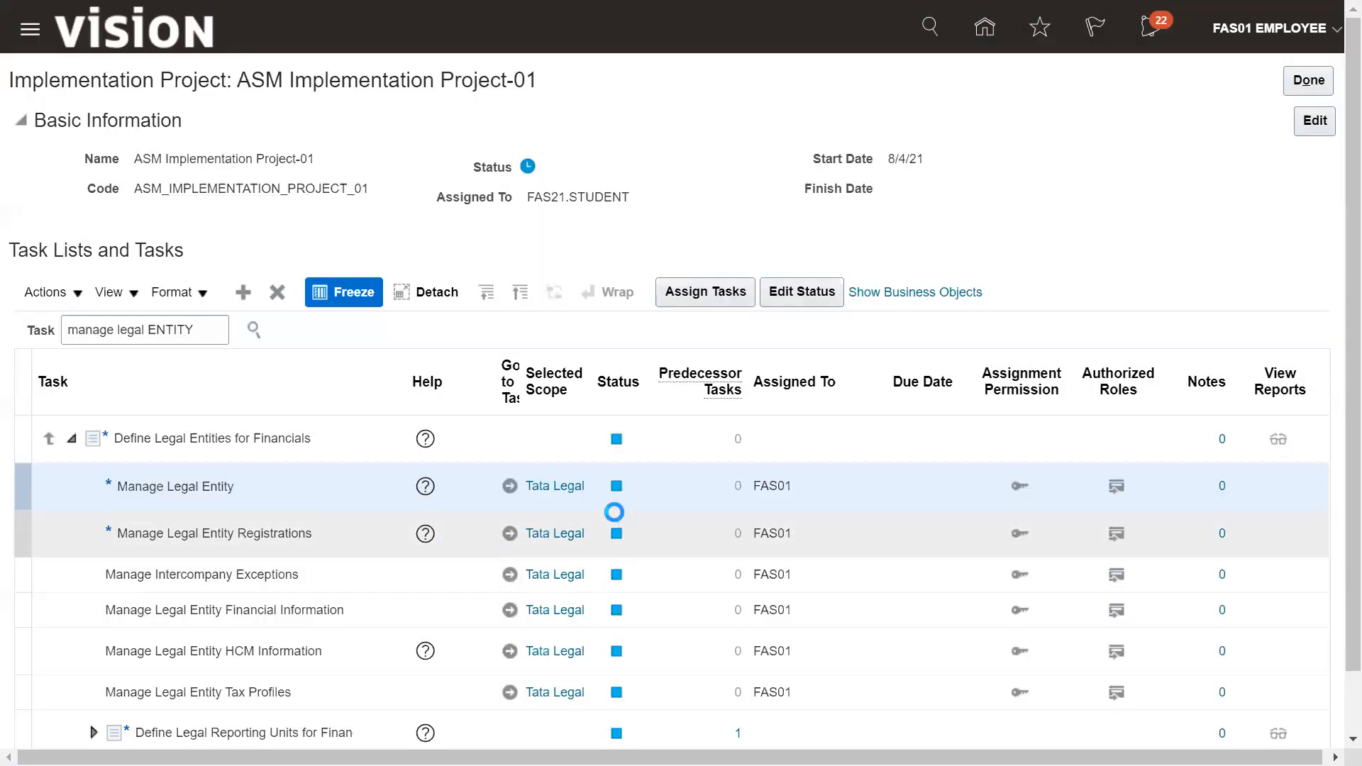
left_click(508, 488)
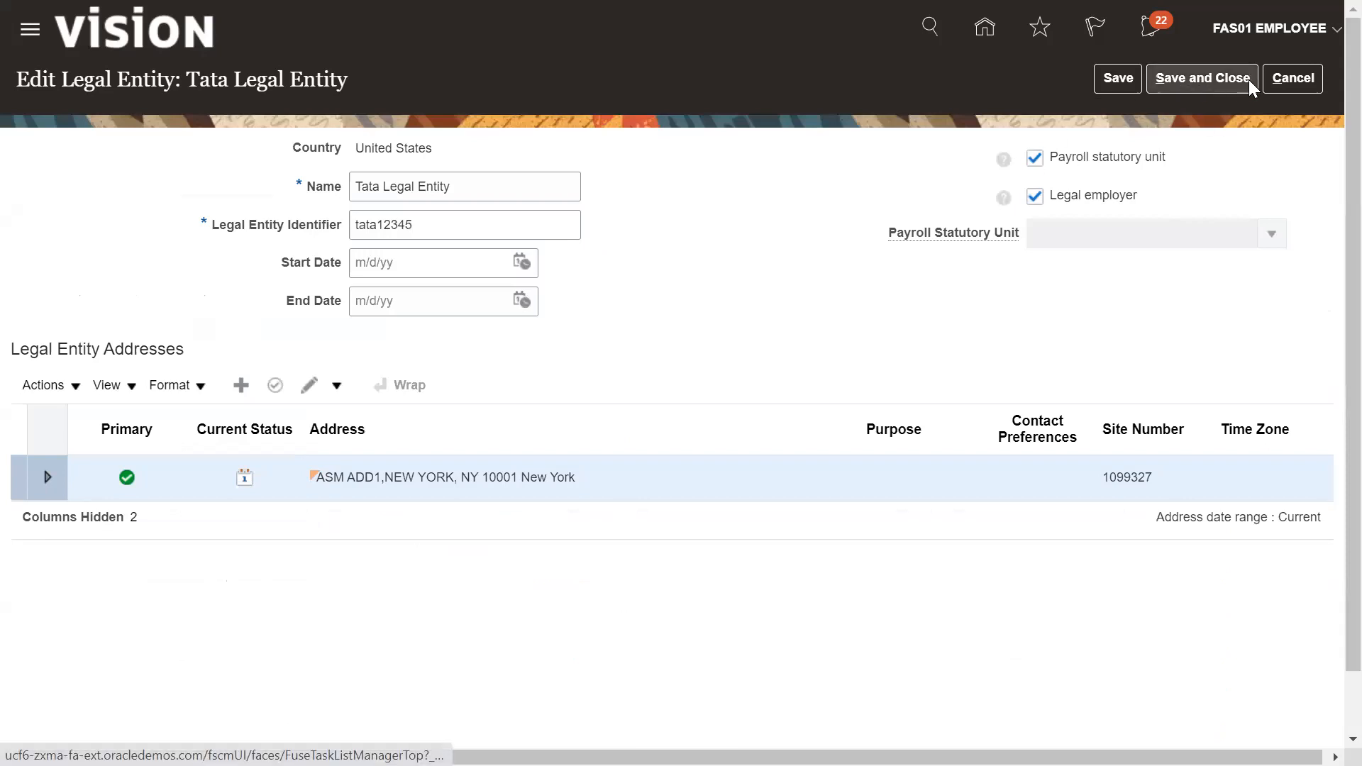
left_click(1290, 80)
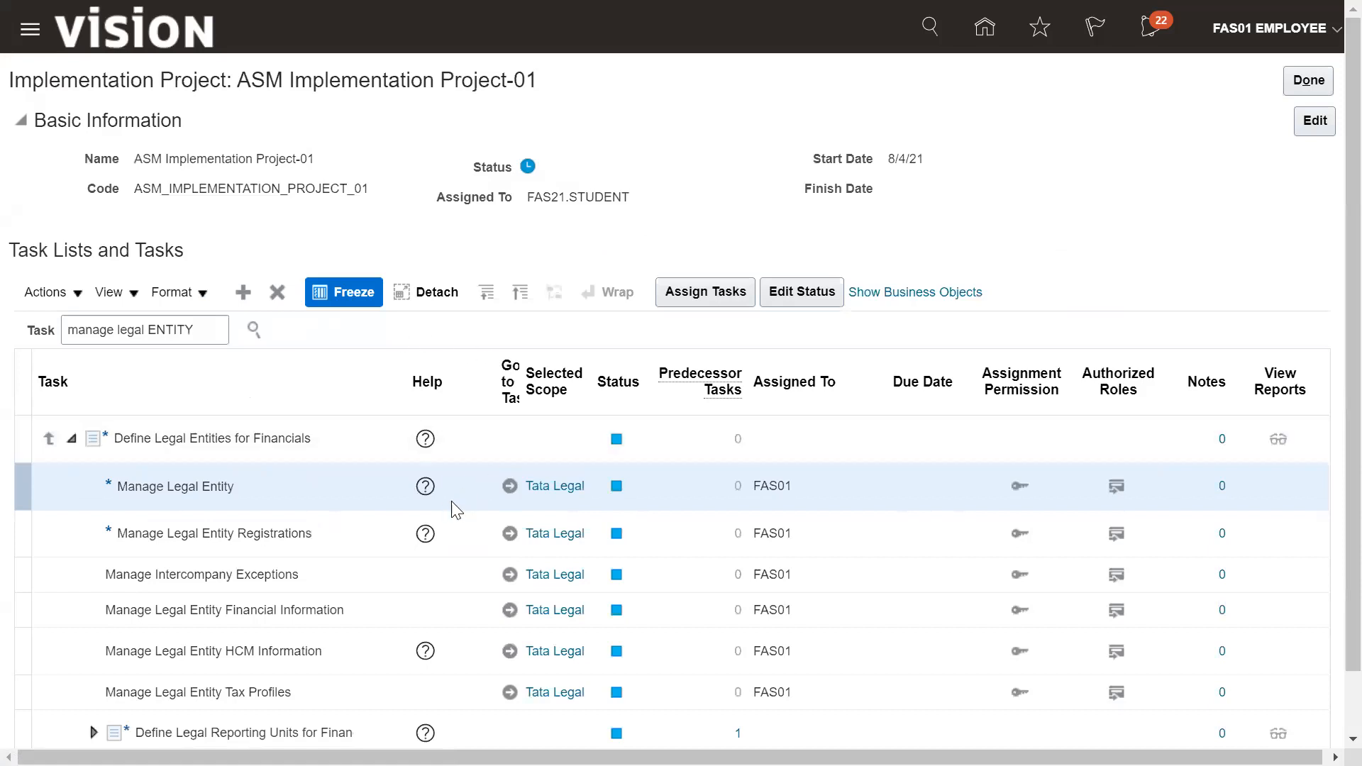
Step: Set the Manage Legal Entity scope to Create New and go to the task
left_click(512, 487)
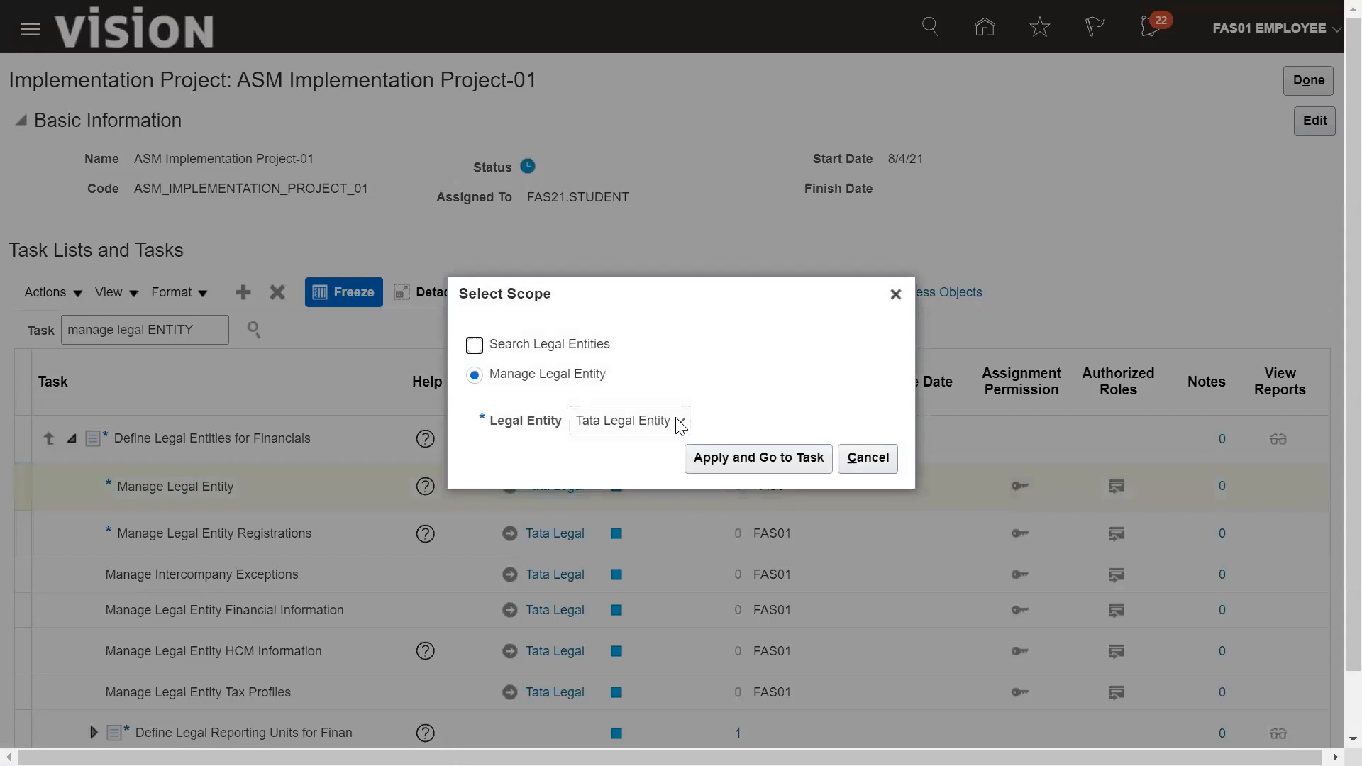
left_click(680, 423)
key("Down")
key("Down")
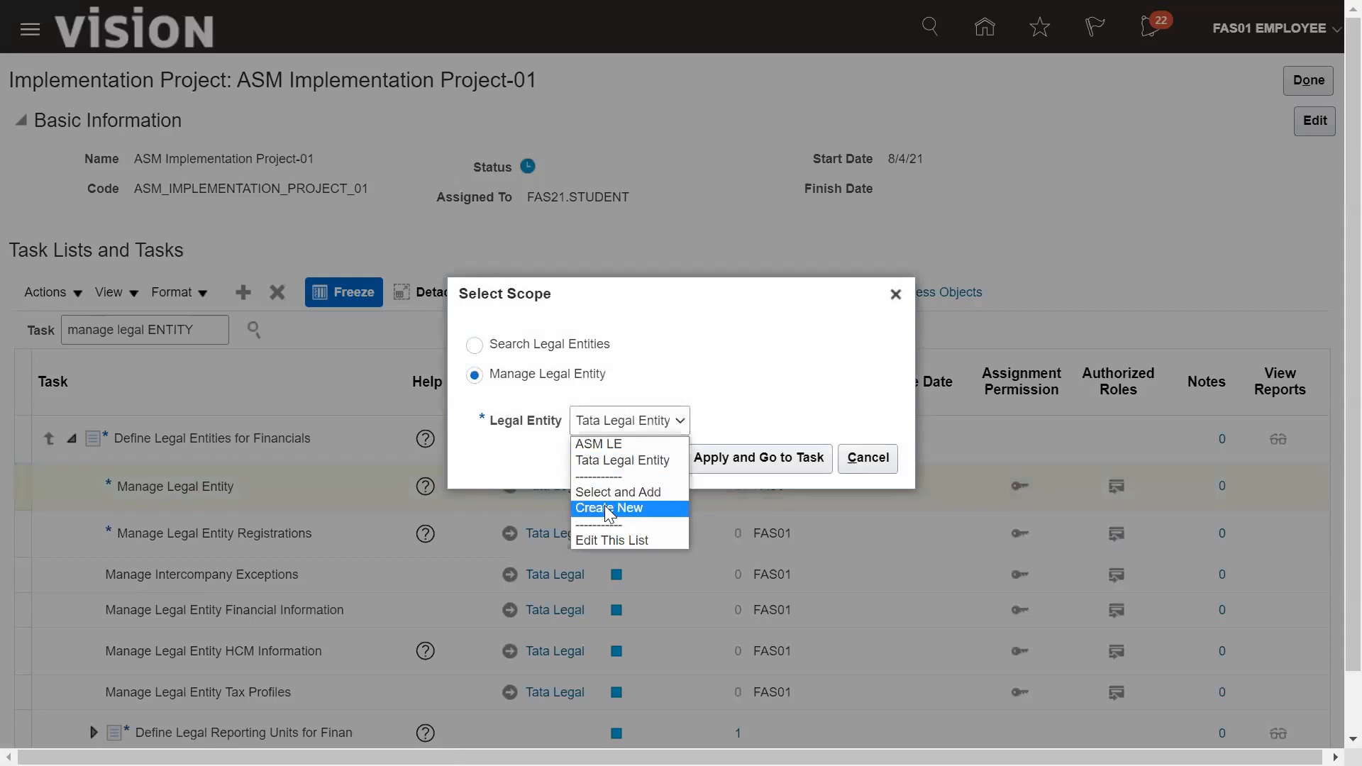
key("Return")
left_click(733, 462)
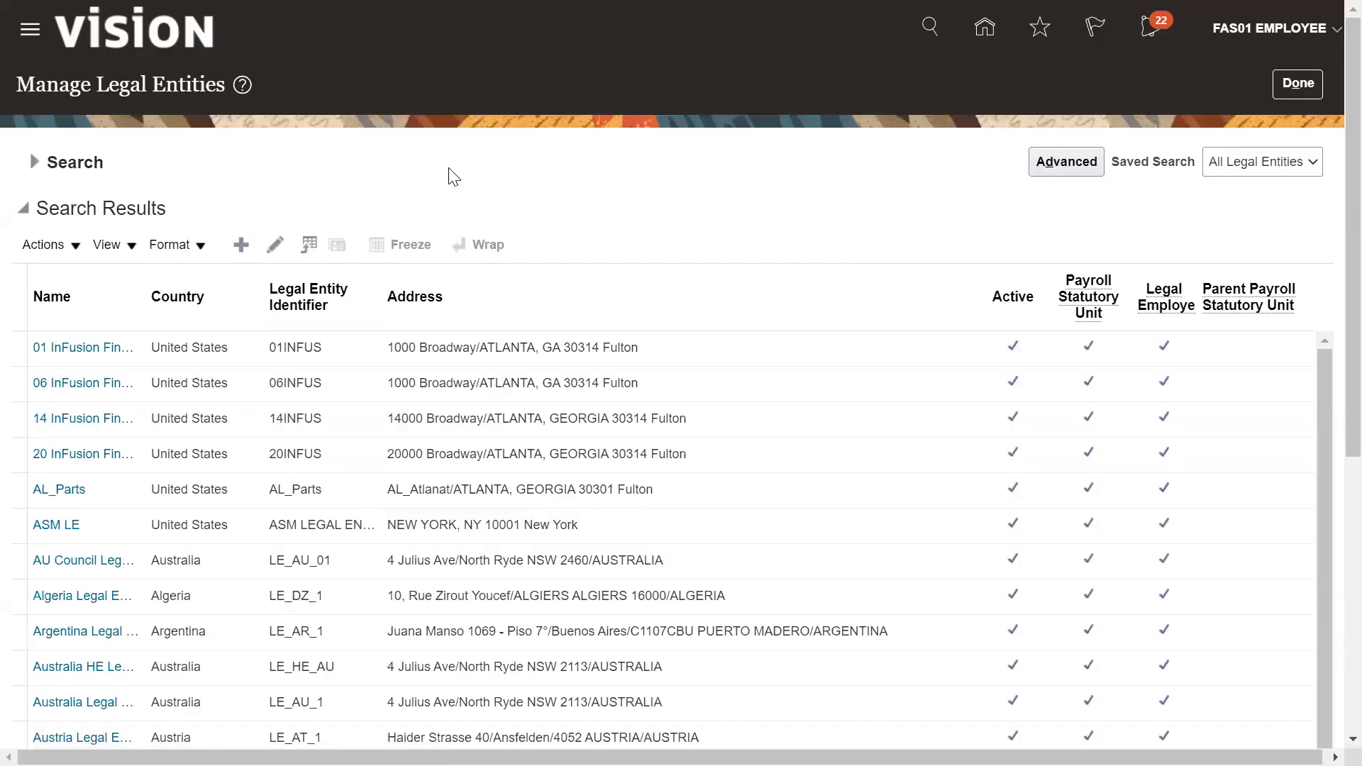
Step: Create a new United States legal entity using ASM1 Legal Entity as both its name and its legal entity identifier
left_click(463, 204)
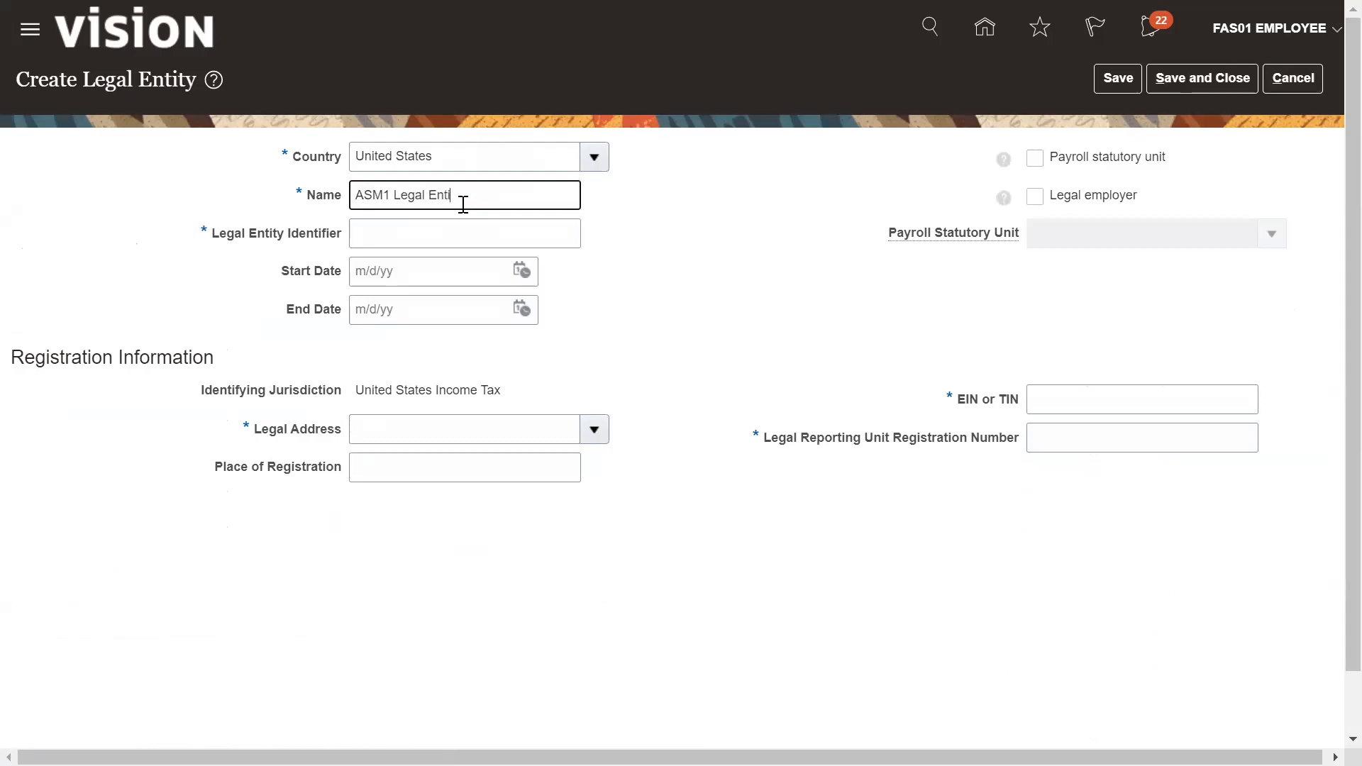
key("ctrl+shift+Left")
key("ctrl+shift+Left")
key("ctrl+shift+Left")
key("ctrl+c")
key("Tab")
key("ctrl+v")
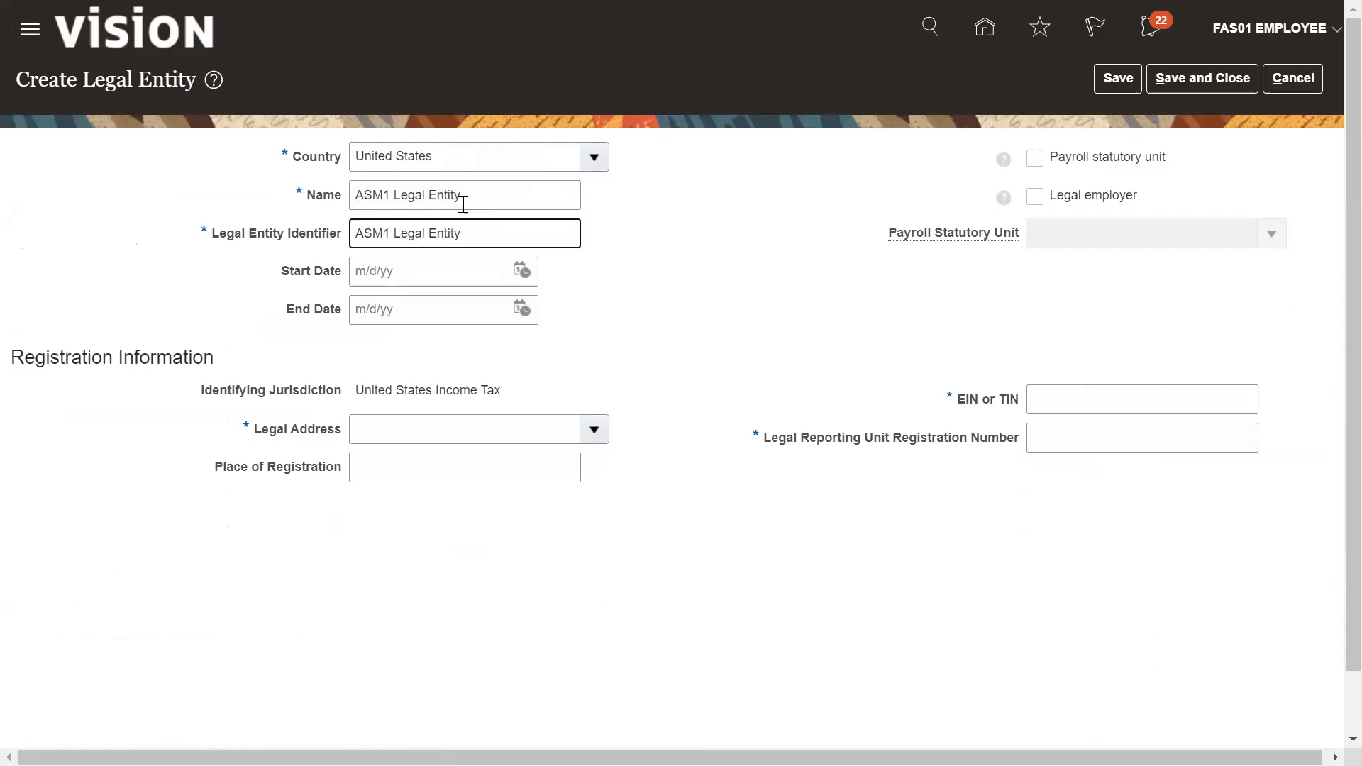
Step: Set the legal address of the new legal entity to the one found by searching address line 1 for ASM1
key("Tab")
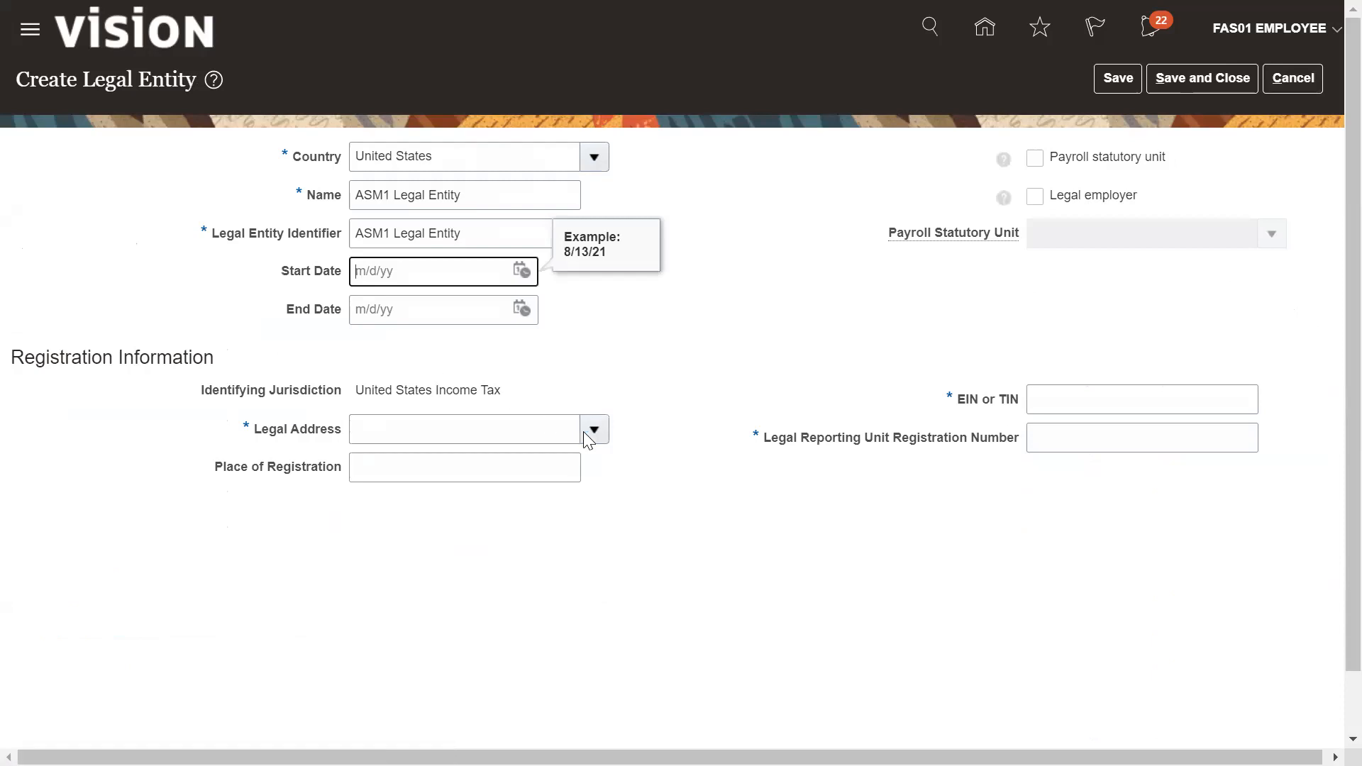
left_click(593, 430)
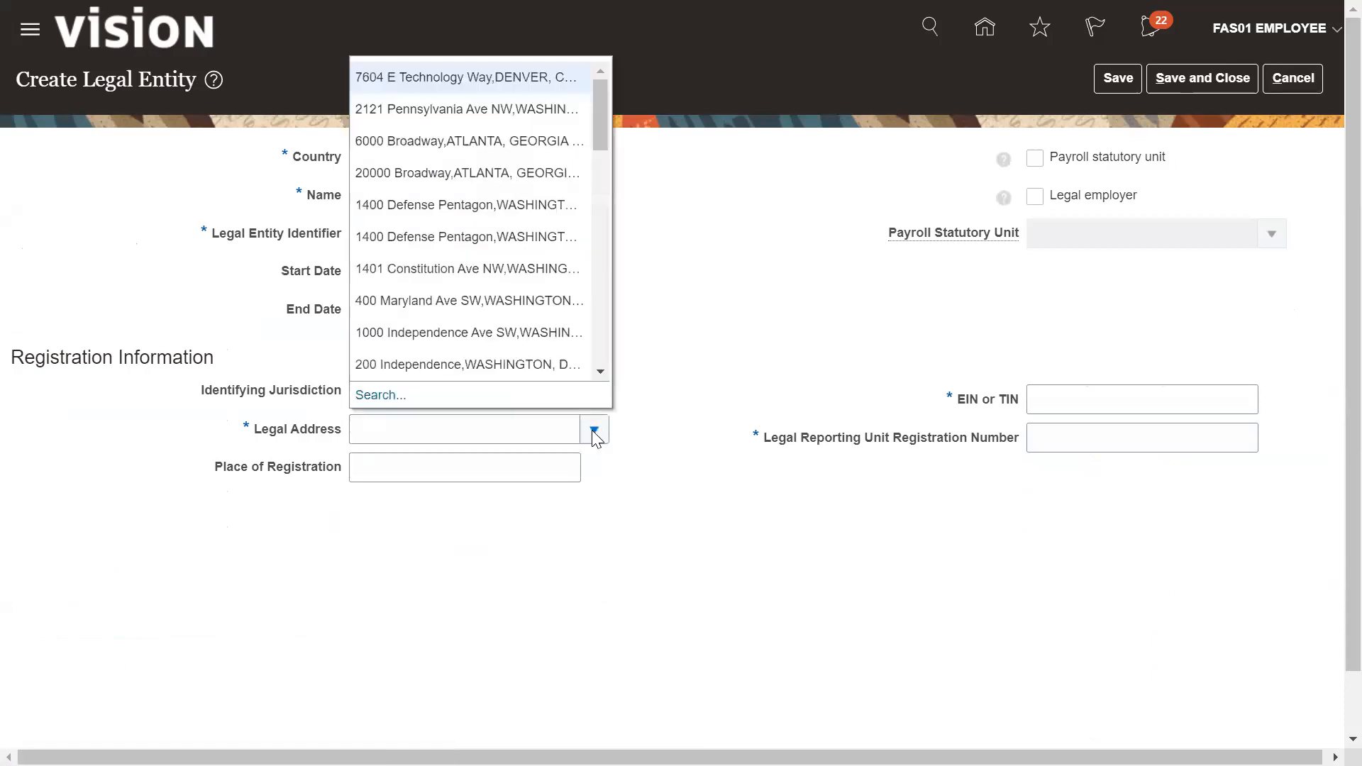
left_click(379, 400)
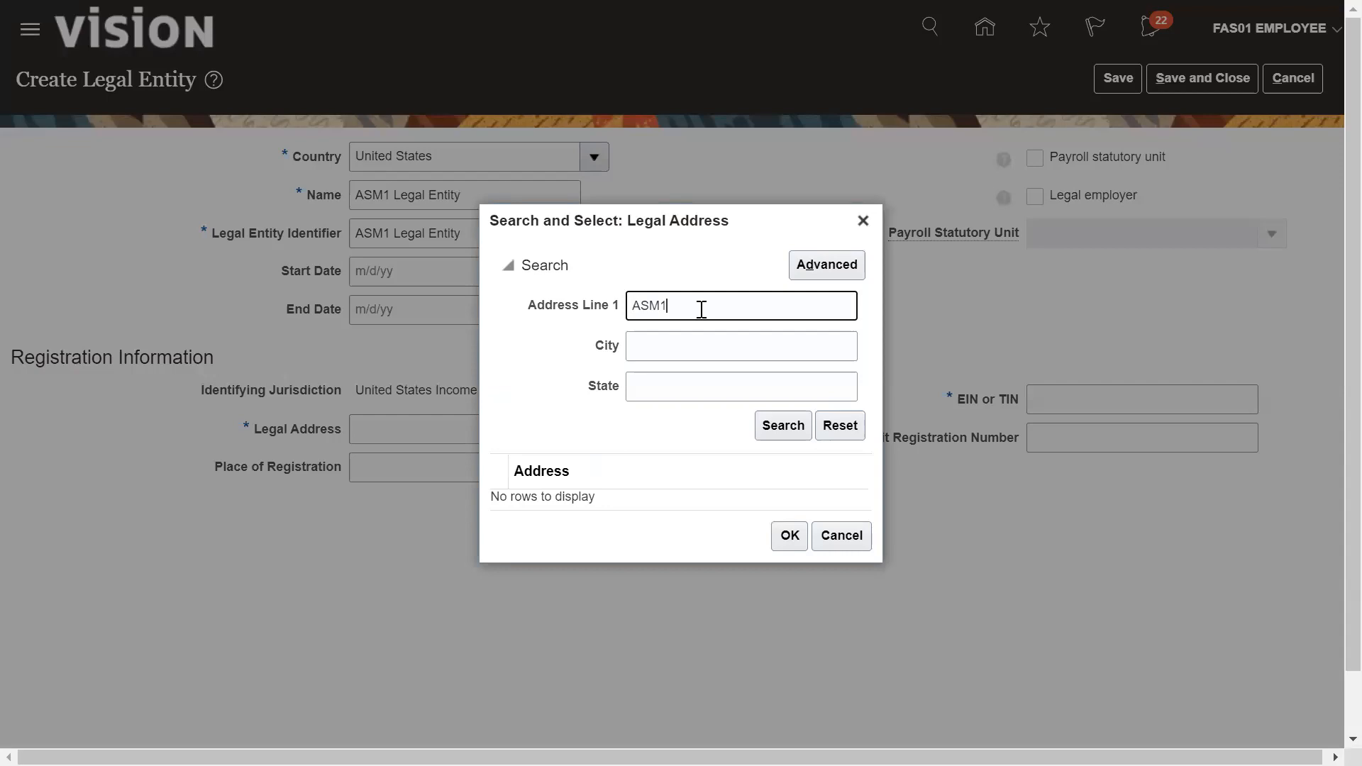
left_click(774, 428)
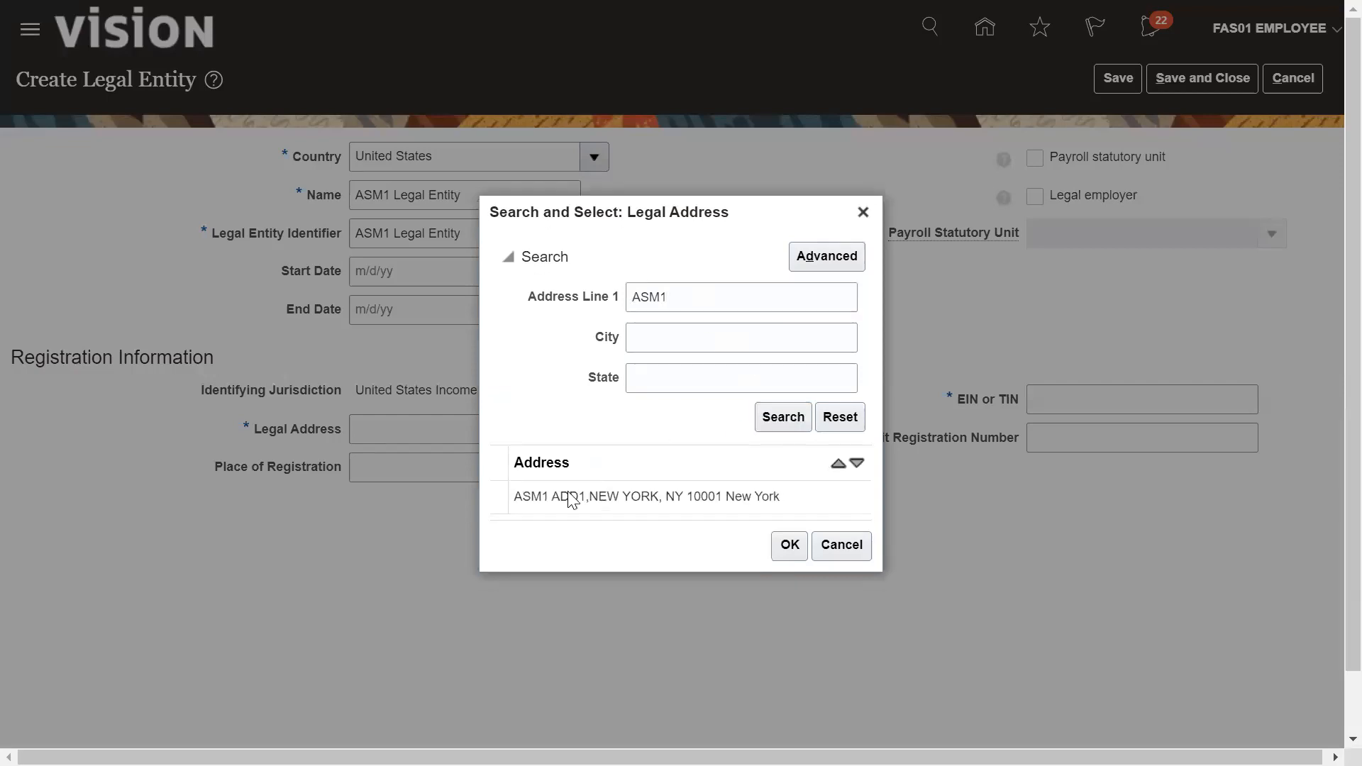
left_click(588, 503)
left_click(785, 557)
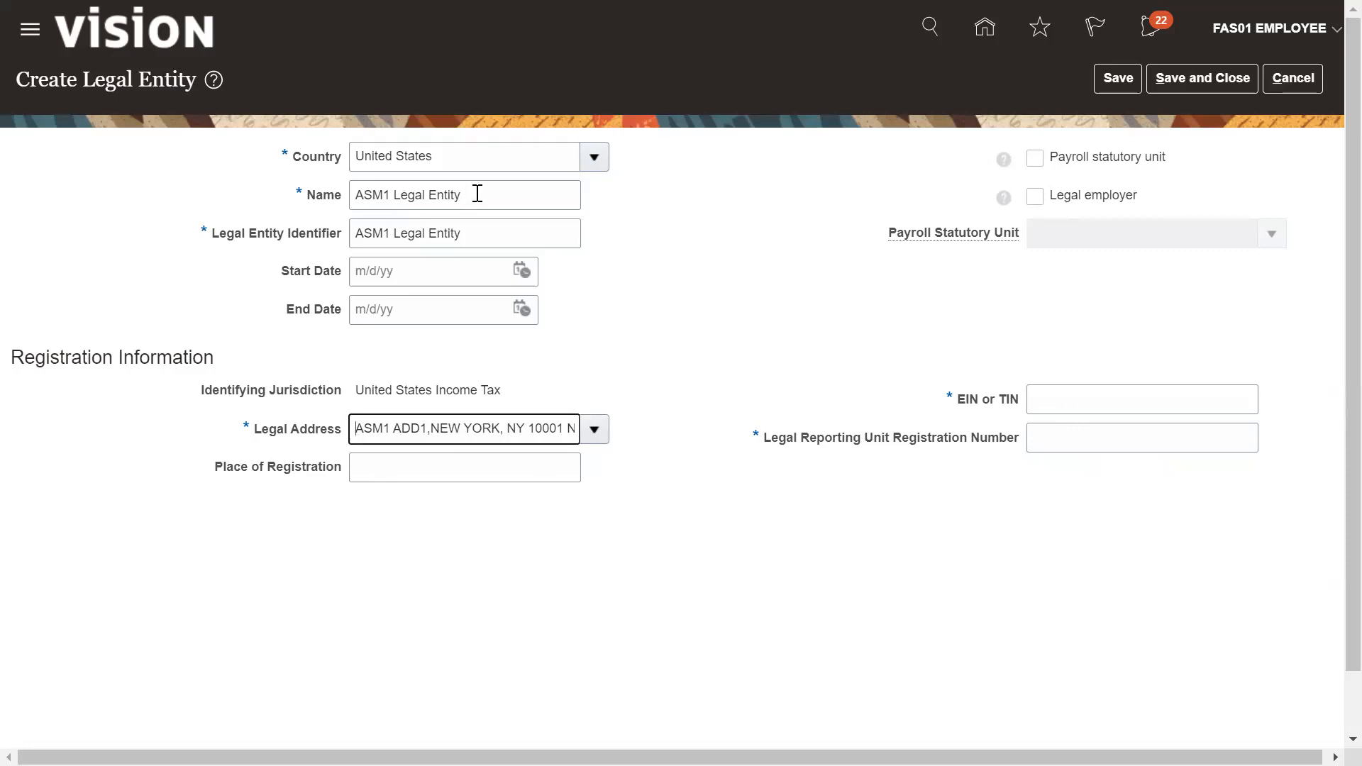
Step: Mark the new legal entity as both a payroll statutory unit and a legal employer
left_click_drag(478, 193, 351, 198)
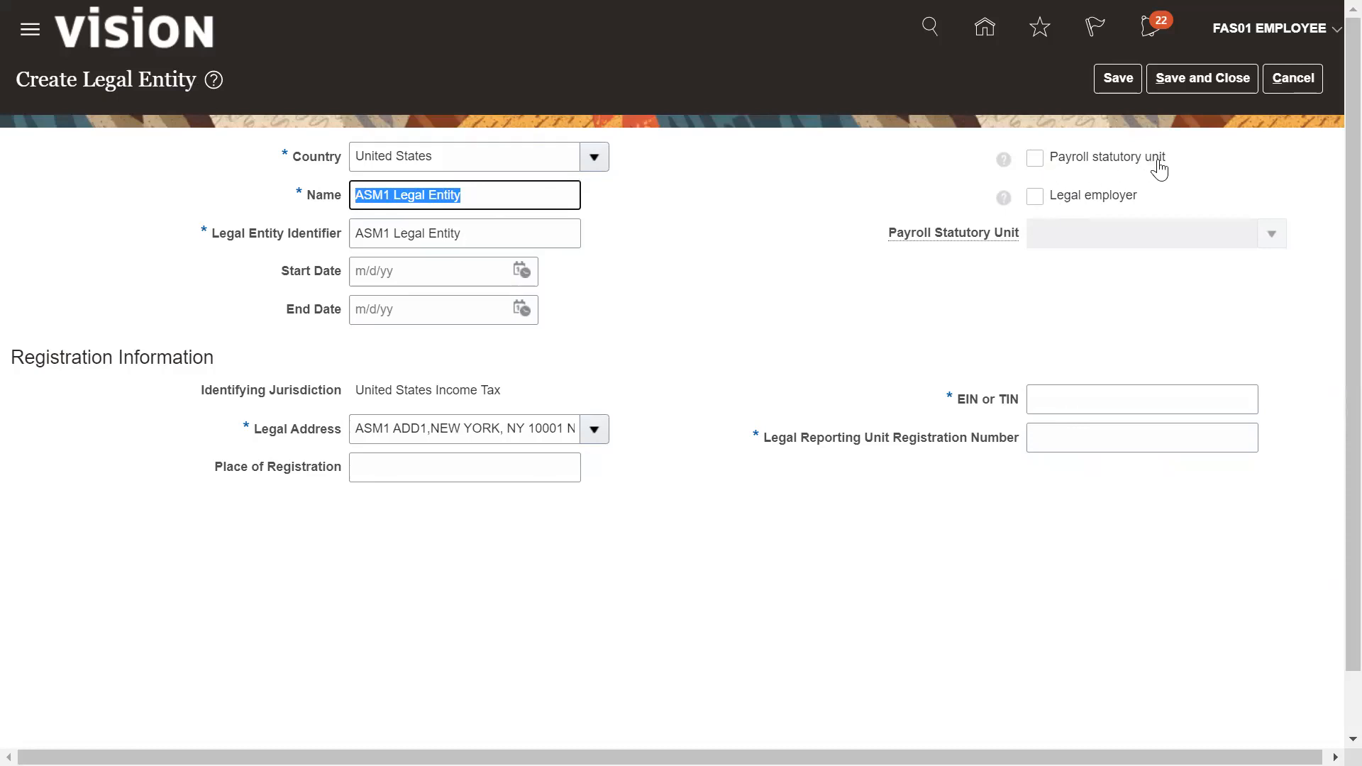
left_click(1039, 173)
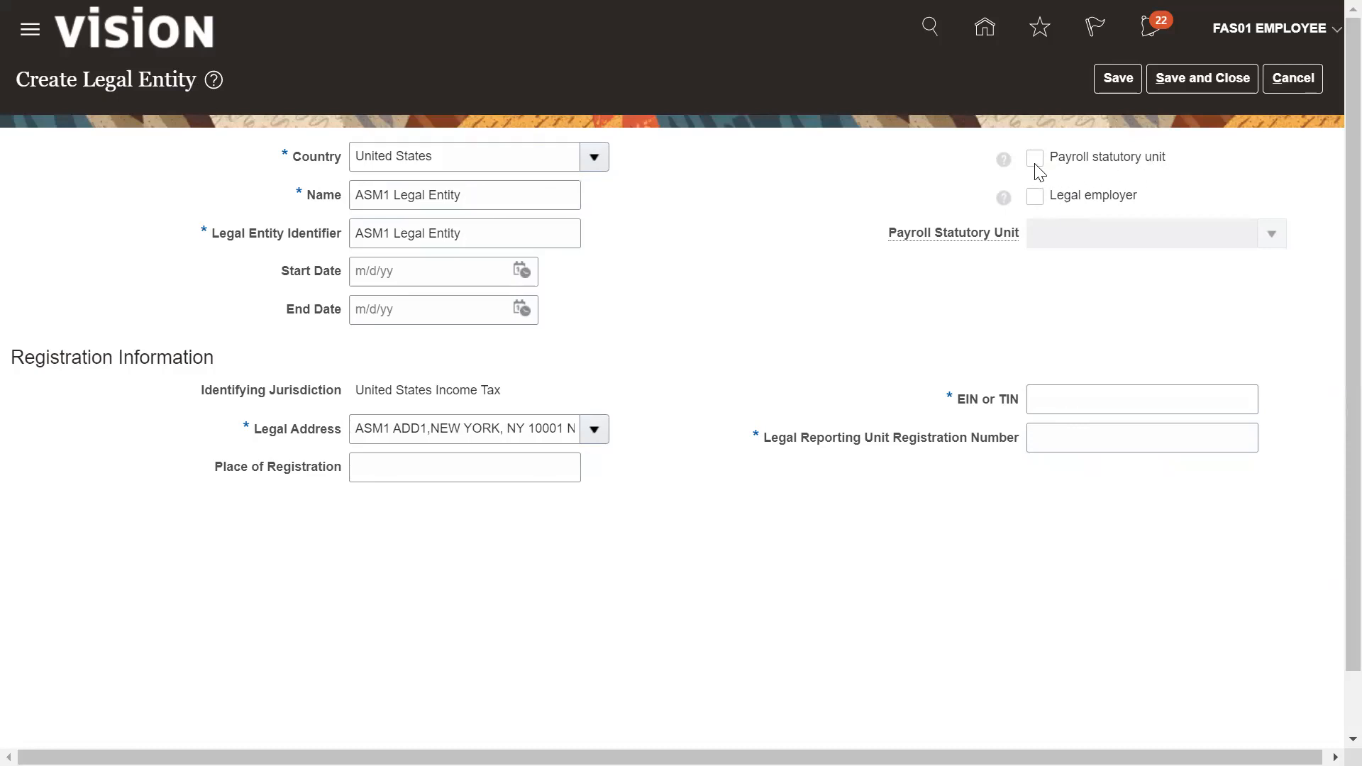
left_click(1036, 159)
left_click(1036, 197)
left_click(1034, 158)
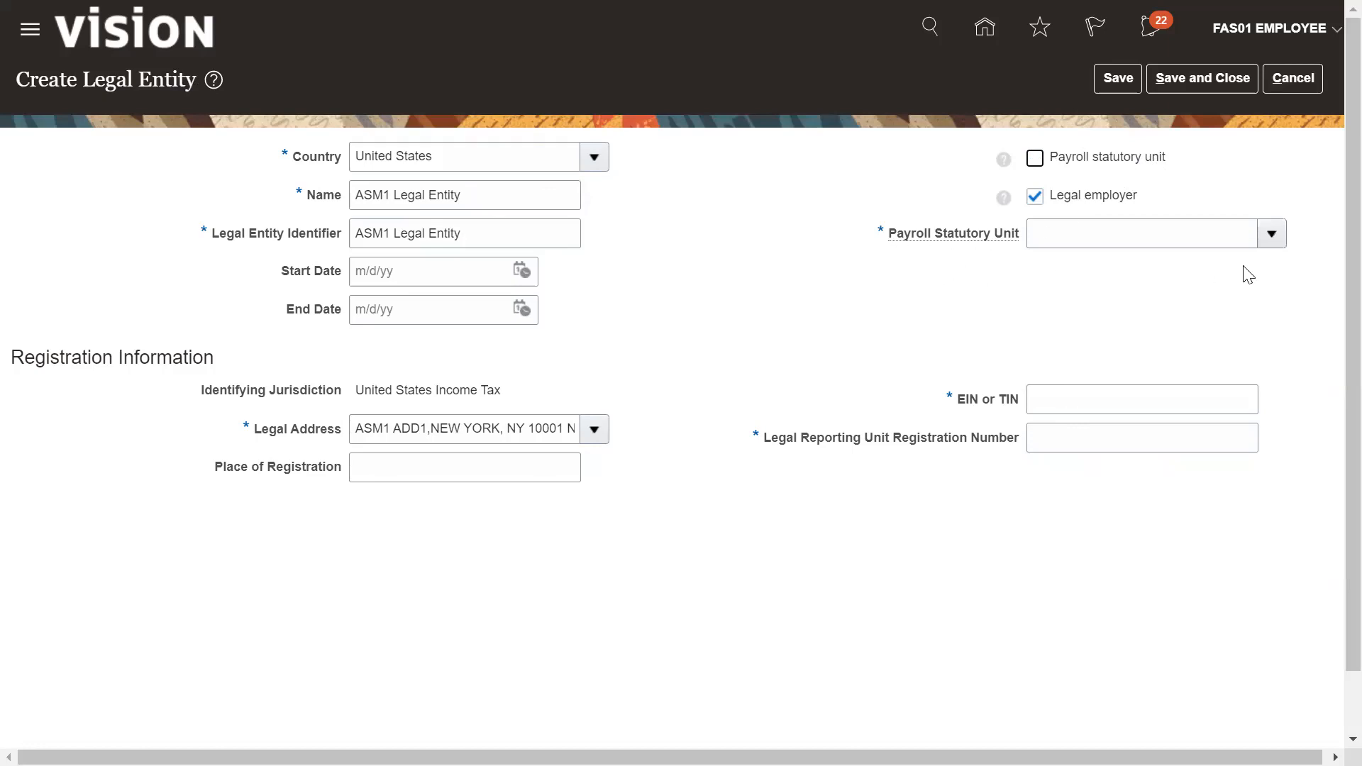
left_click(1277, 243)
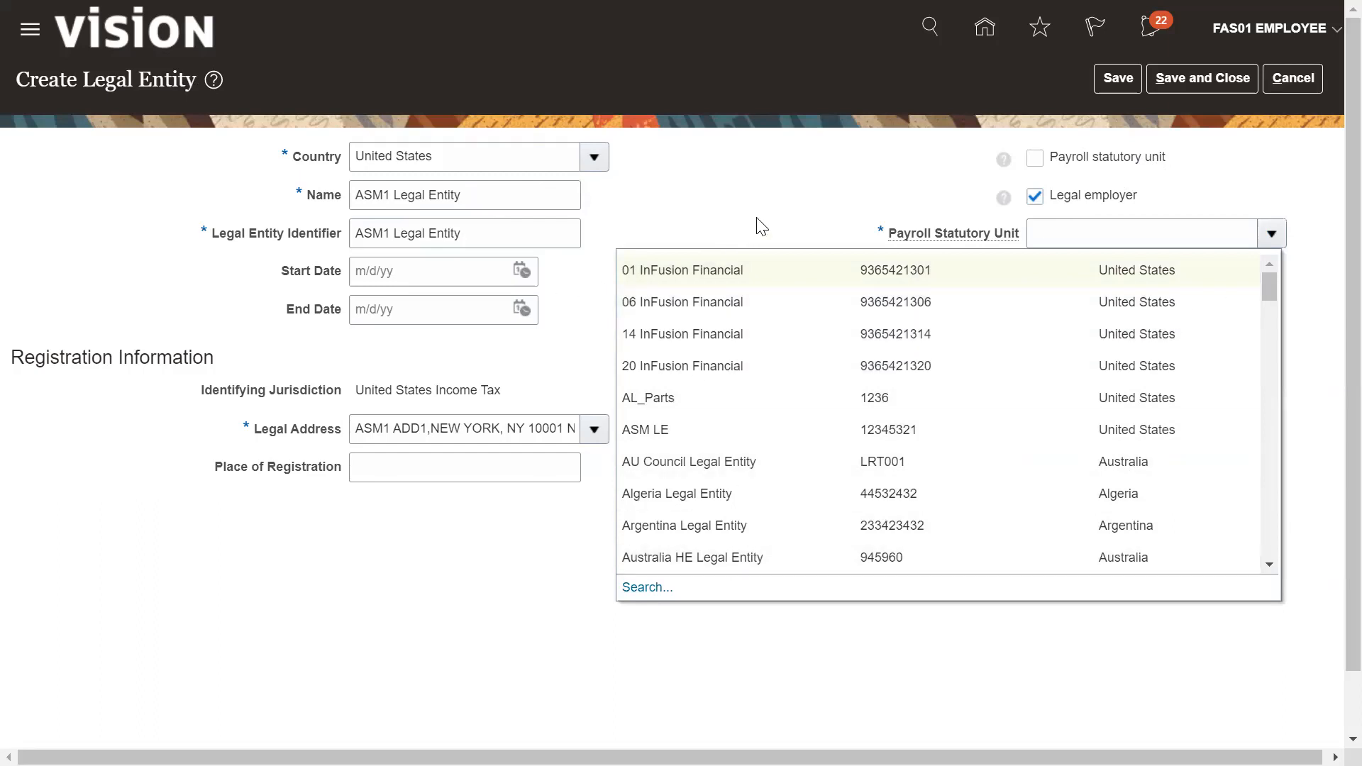
left_click(674, 237)
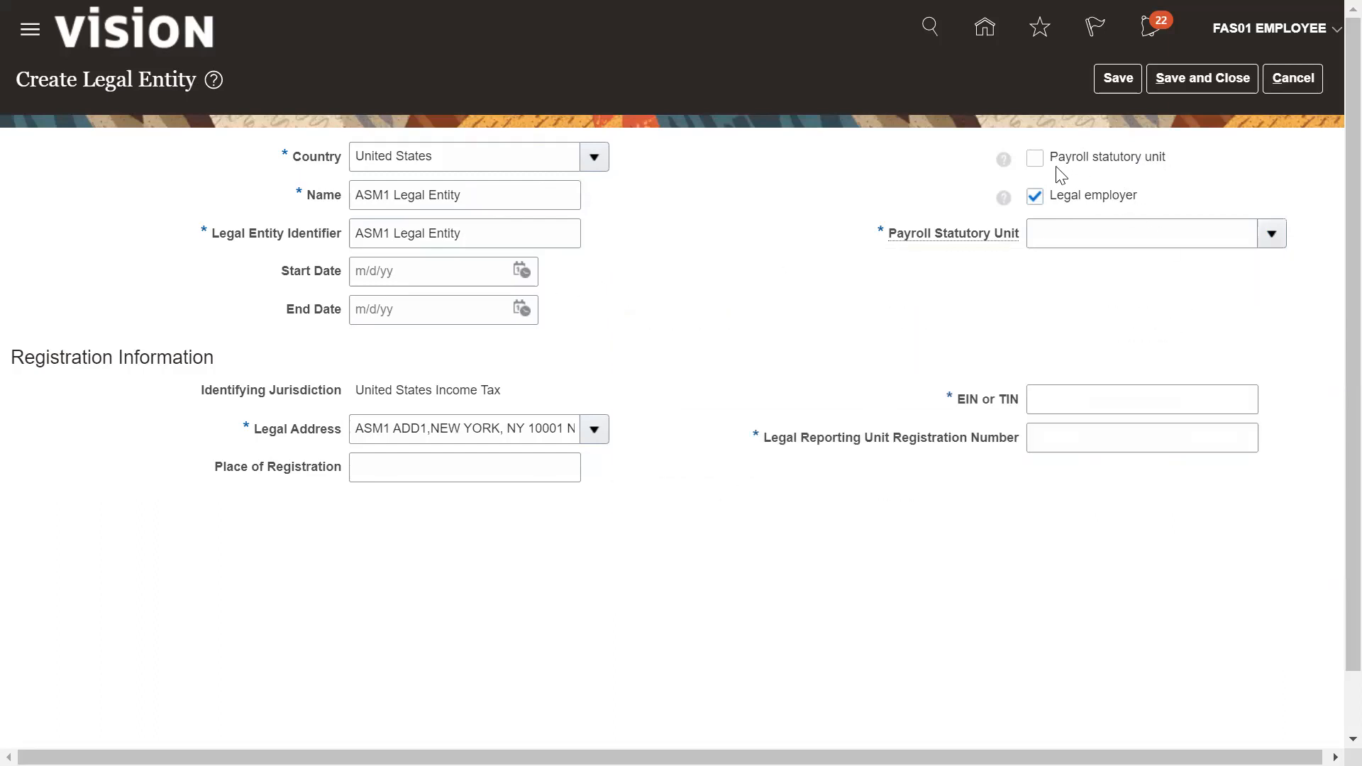
left_click(1033, 165)
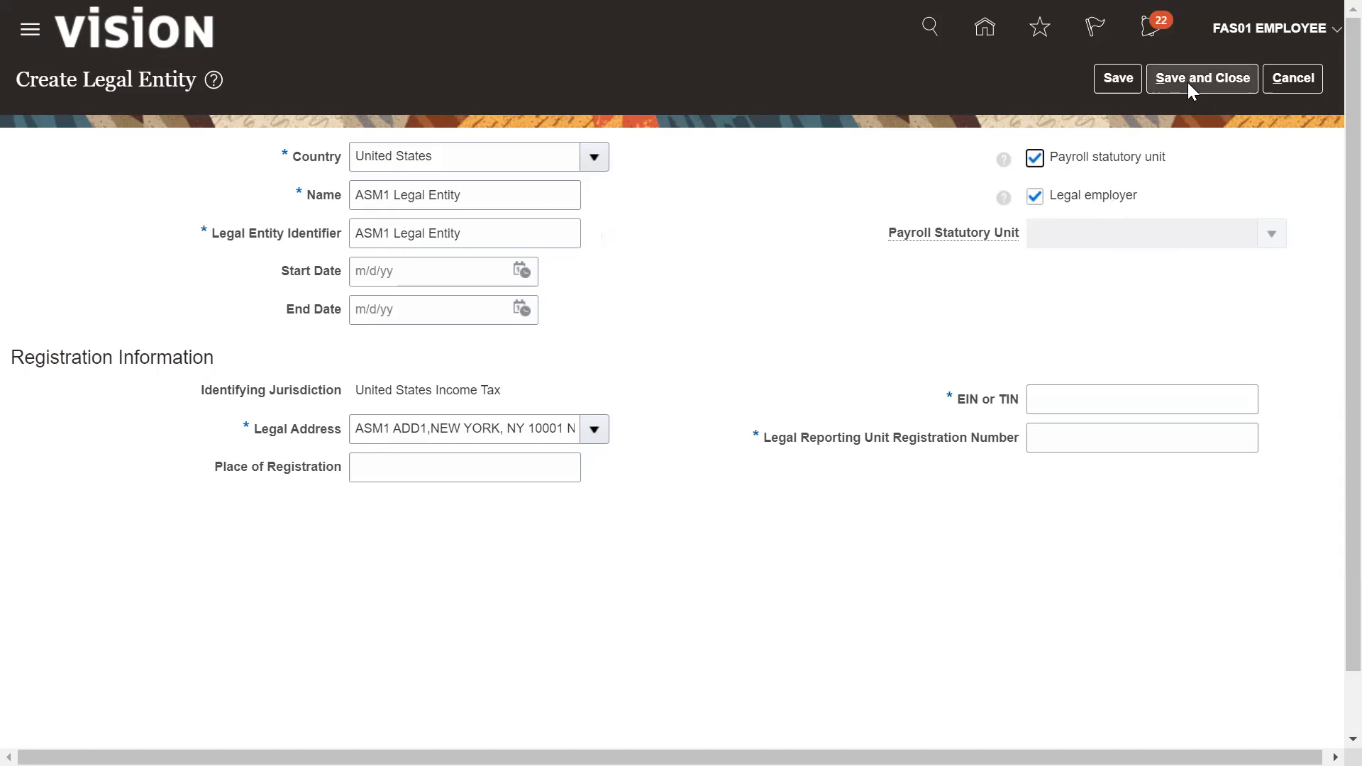
Step: Enter the EIN or TIN and the legal reporting unit registration number, and save and close the legal entity
left_click(1100, 393)
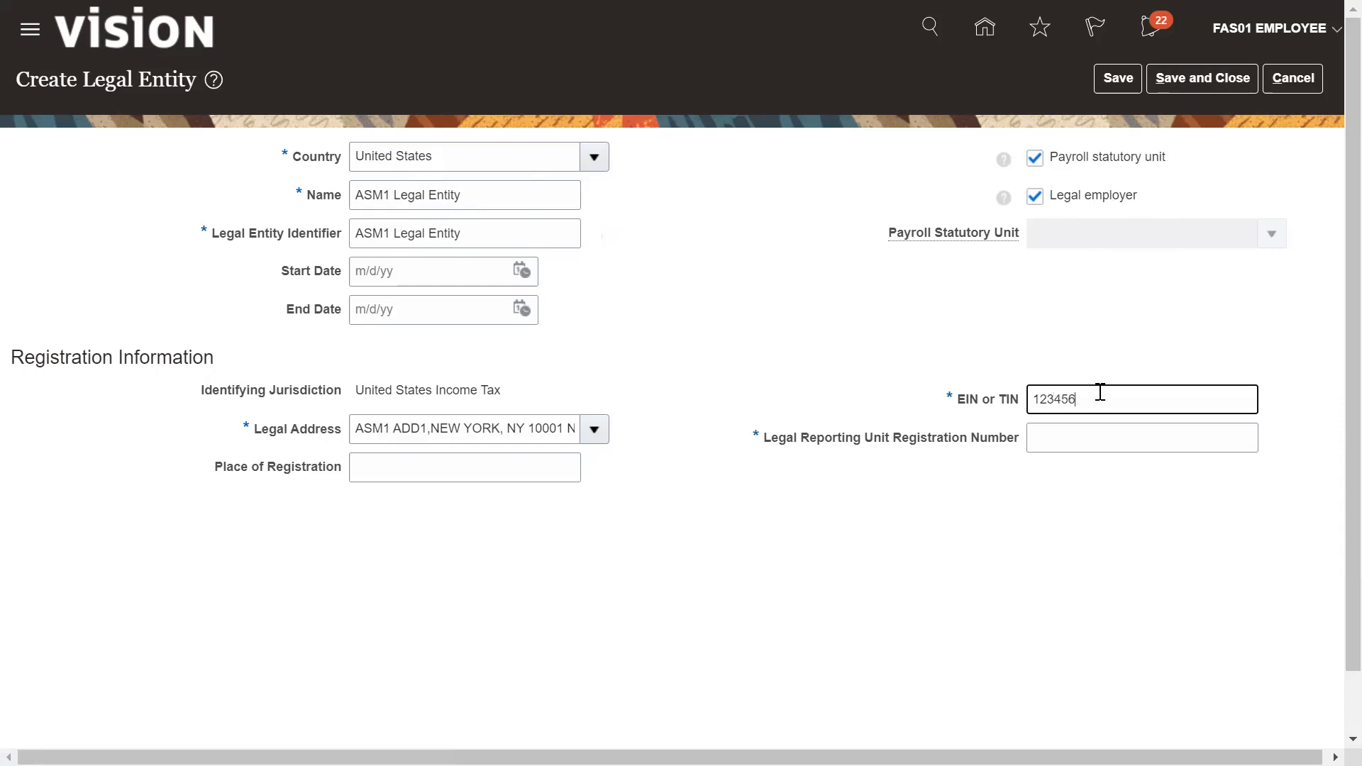
key("Tab")
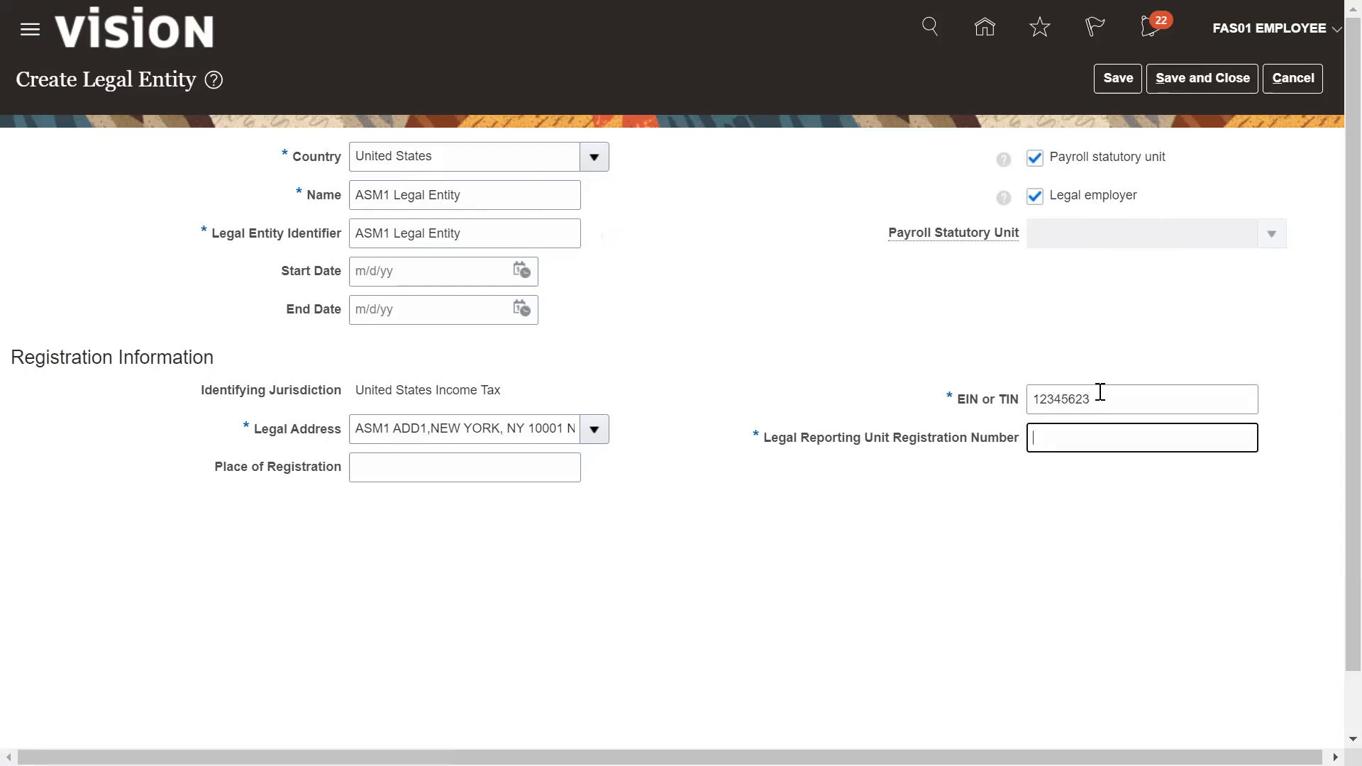
type("213234235")
left_click(1179, 83)
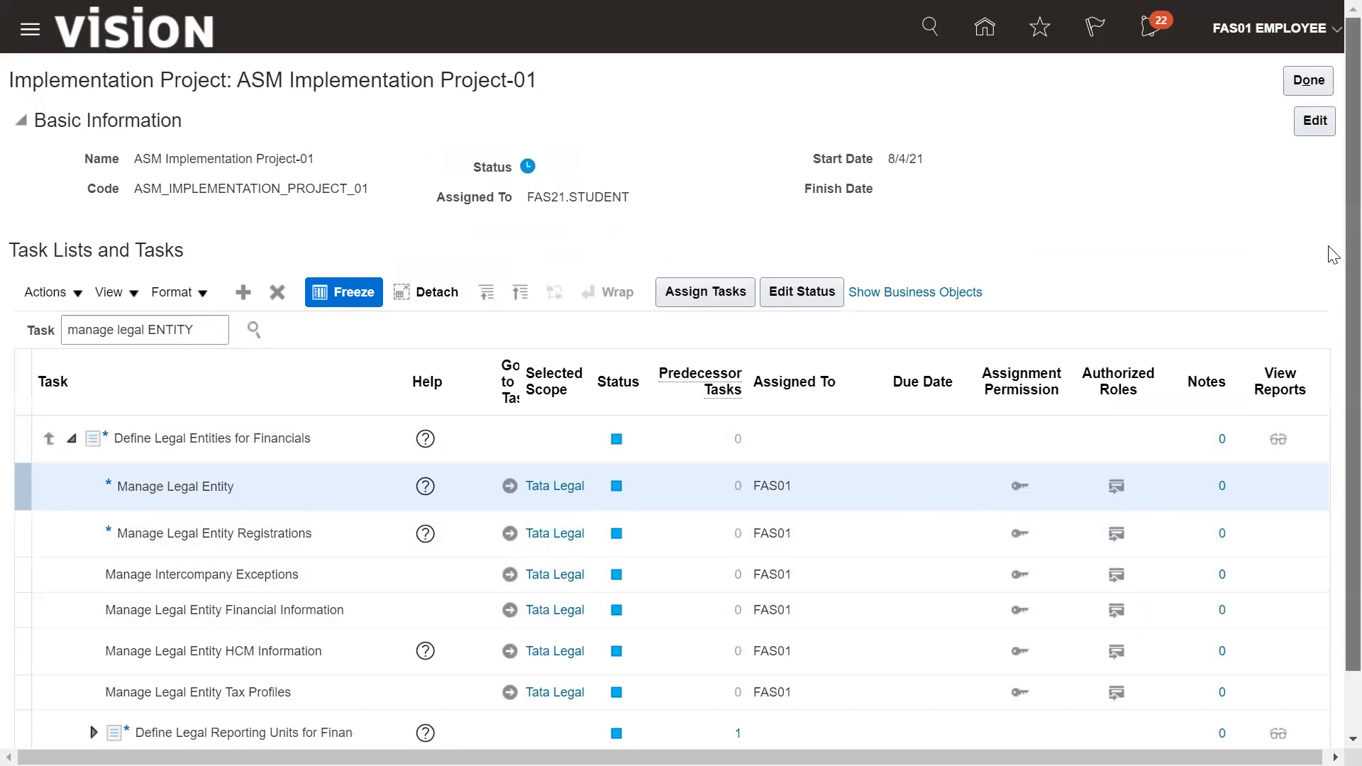
Step: Search the implementation project's tasks for legal%assig%
scroll(1328, 255, "down", 1)
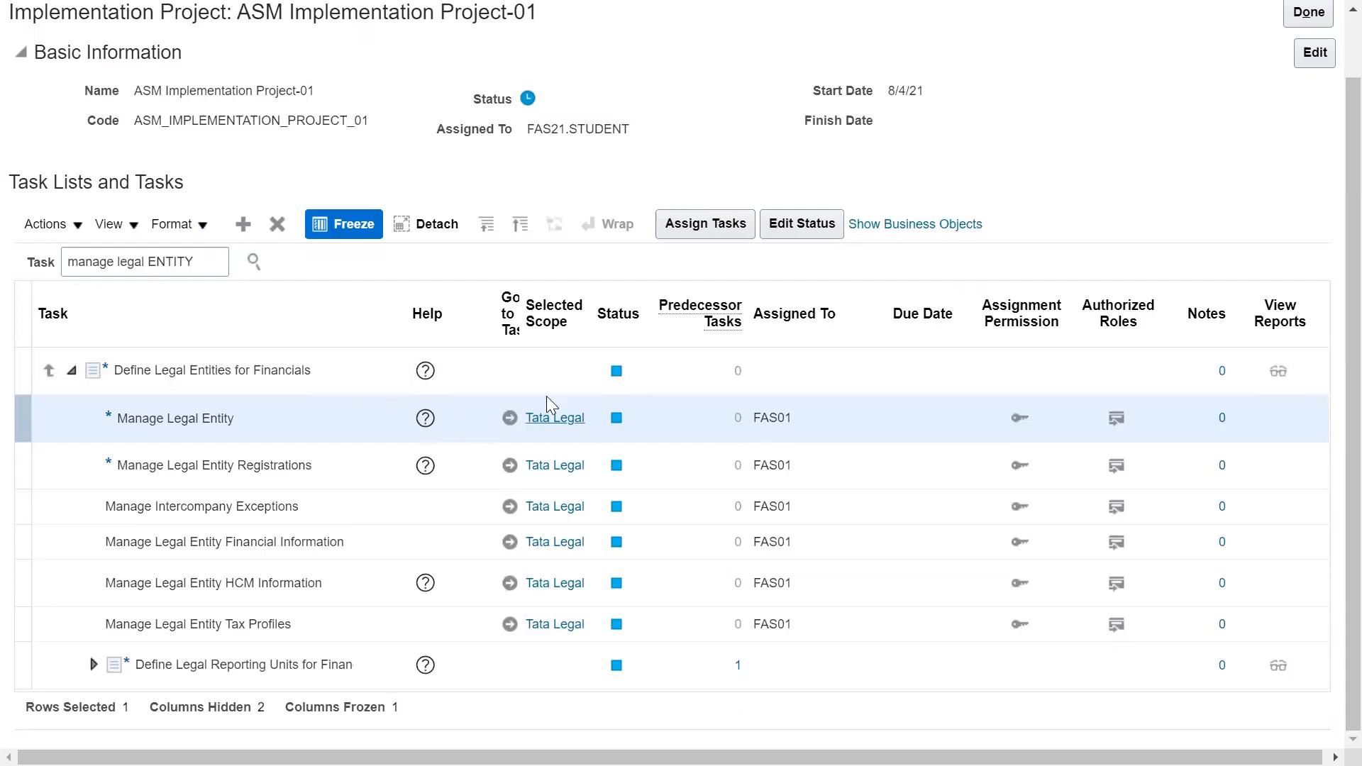
left_click_drag(199, 263, 32, 268)
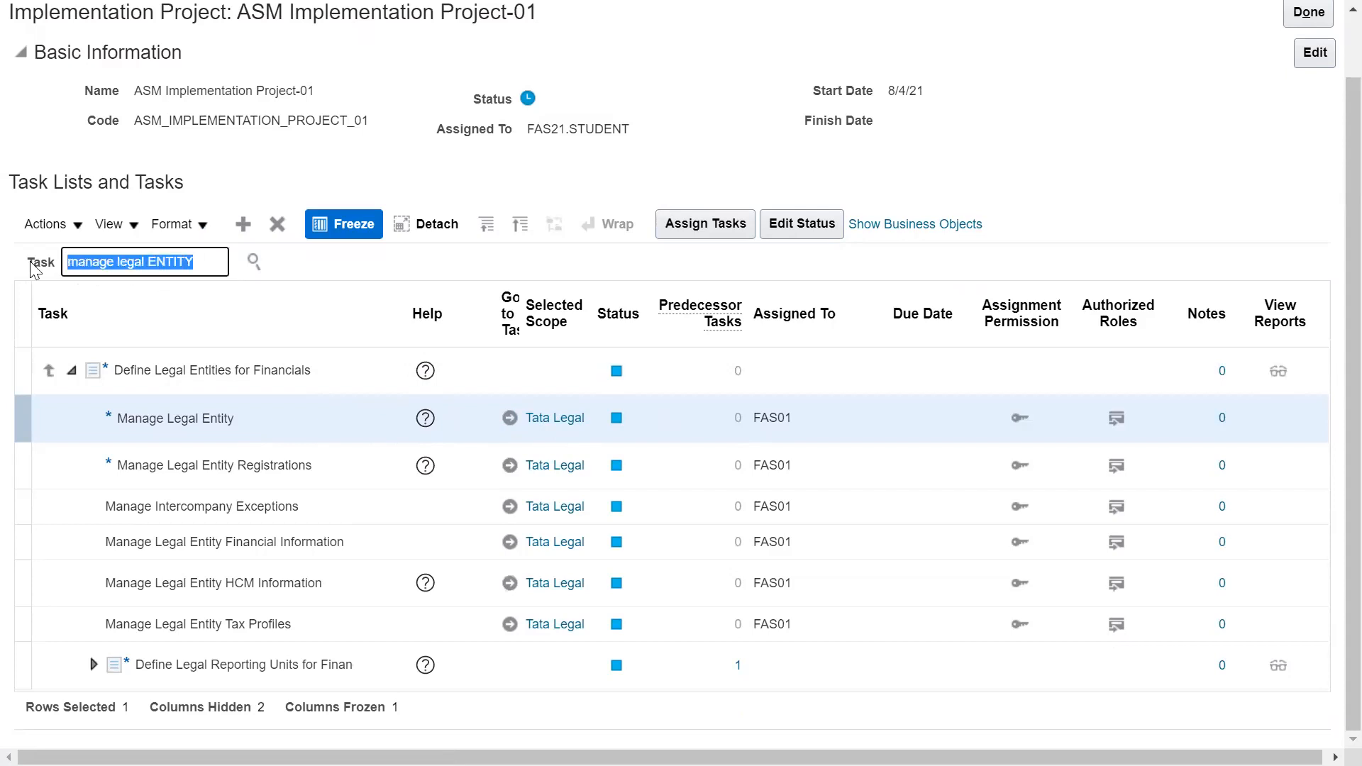
key("BackSpace")
type("%")
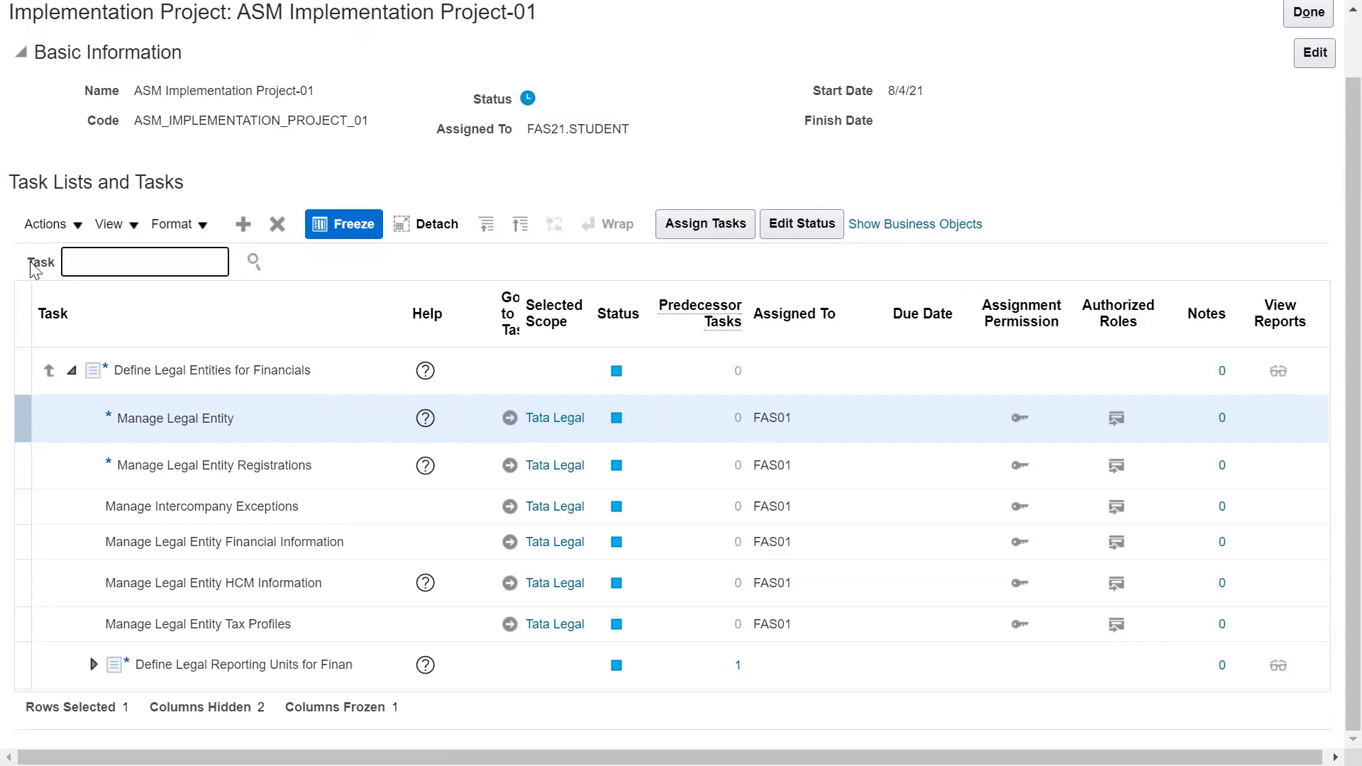
type("legal%assig%")
key("Tab")
left_click(250, 274)
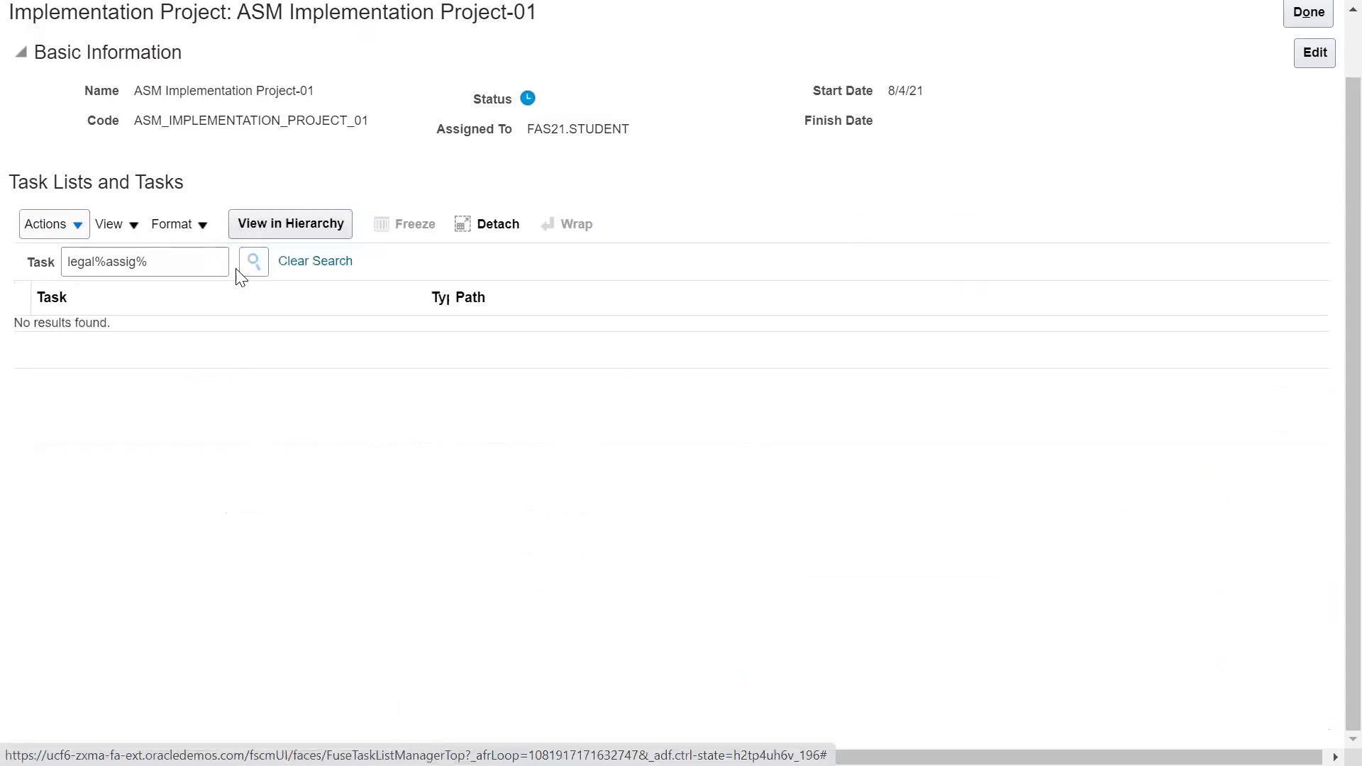
Step: Search the project tasks for legal and go to the Financials accounting configuration's Assign Balancing Segment Values to Legal Entities task, continuing to legal entity assignment
left_click(204, 256)
key("BackSpace")
key("BackSpace")
key("Tab")
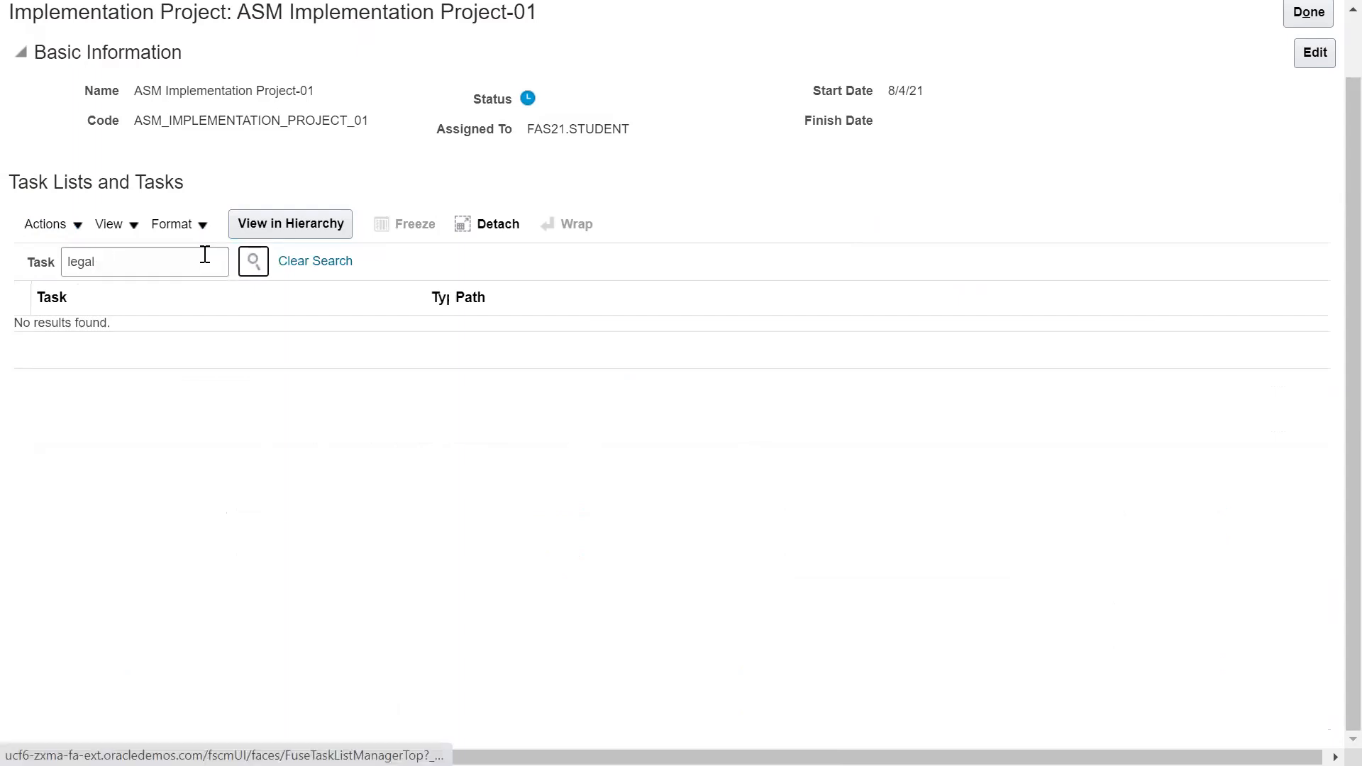
key("Return")
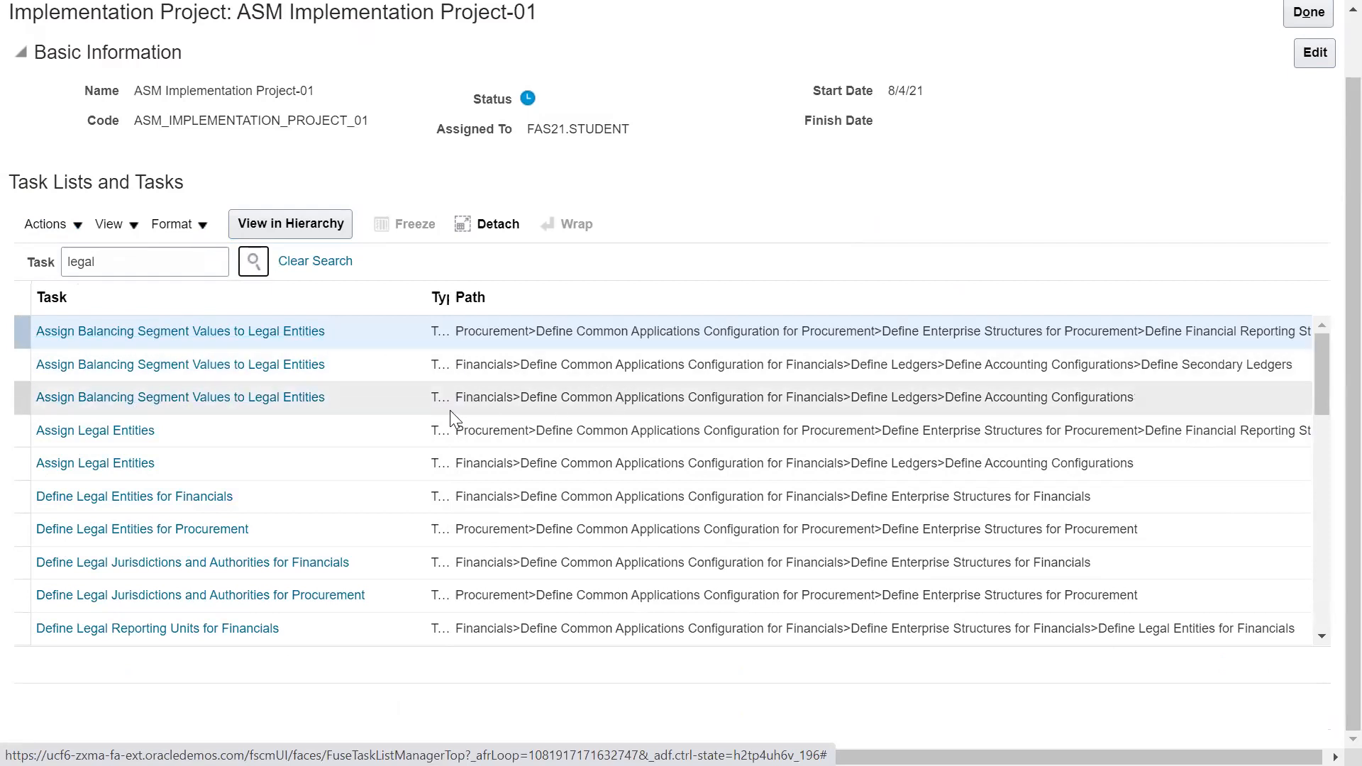
left_click(284, 397)
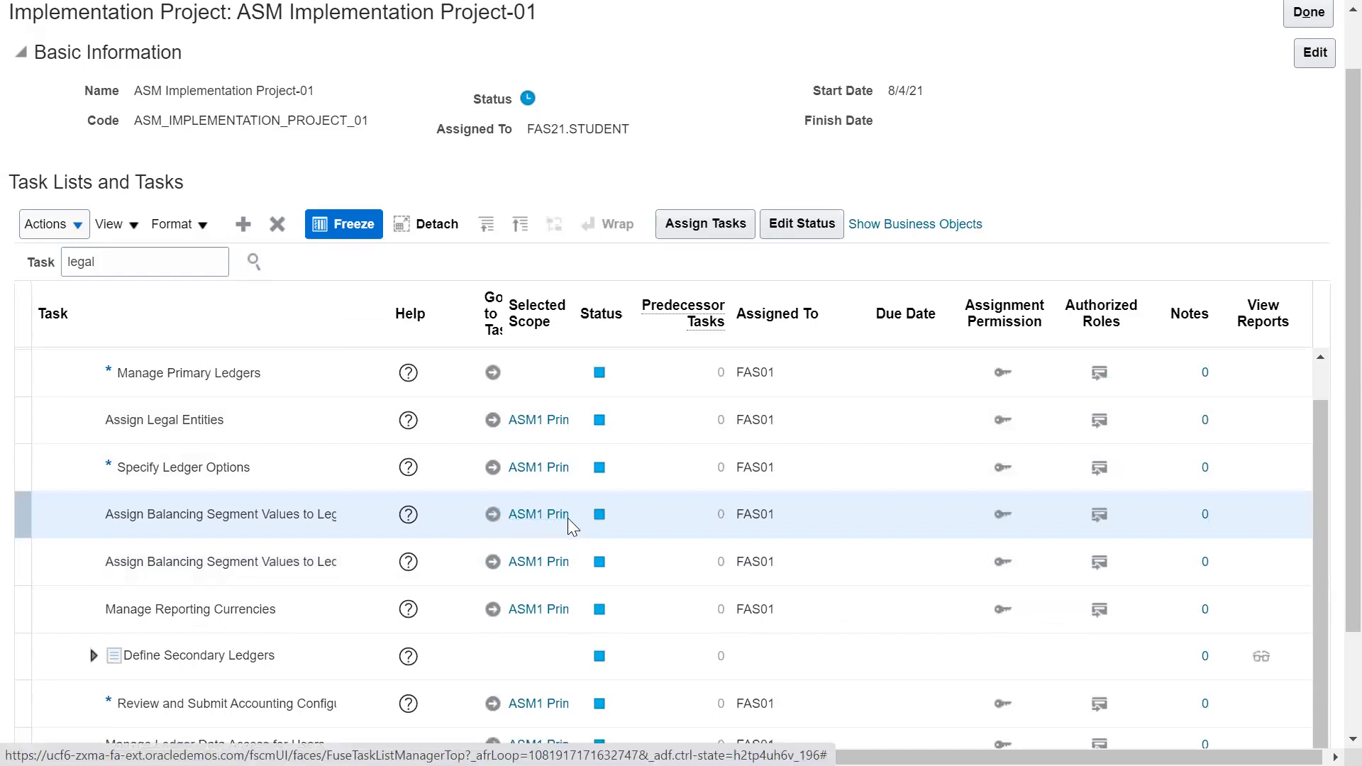
left_click(492, 515)
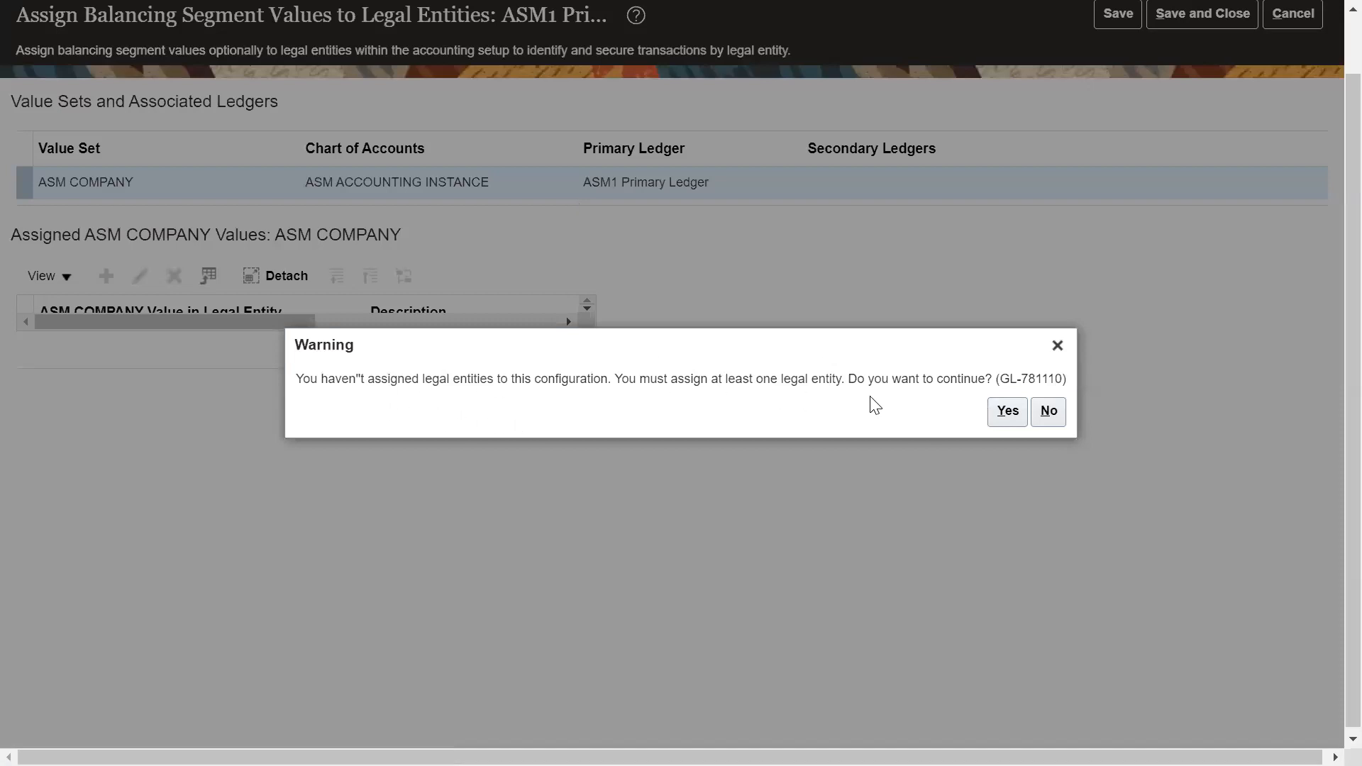
left_click(1005, 411)
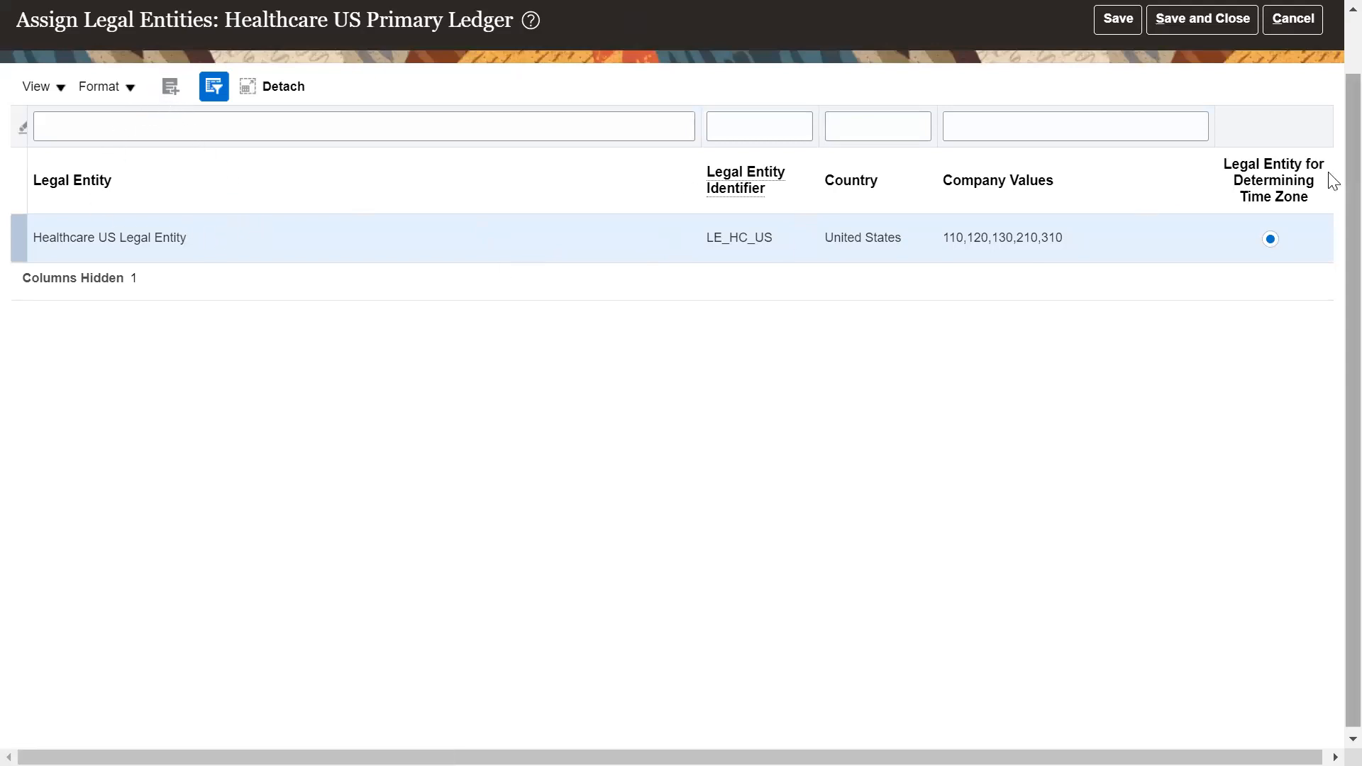
Step: Search the legal entities for ASM1 and add ASM1 Legal Entity to the Healthcare US Primary Ledger
left_click(170, 88)
left_click(401, 231)
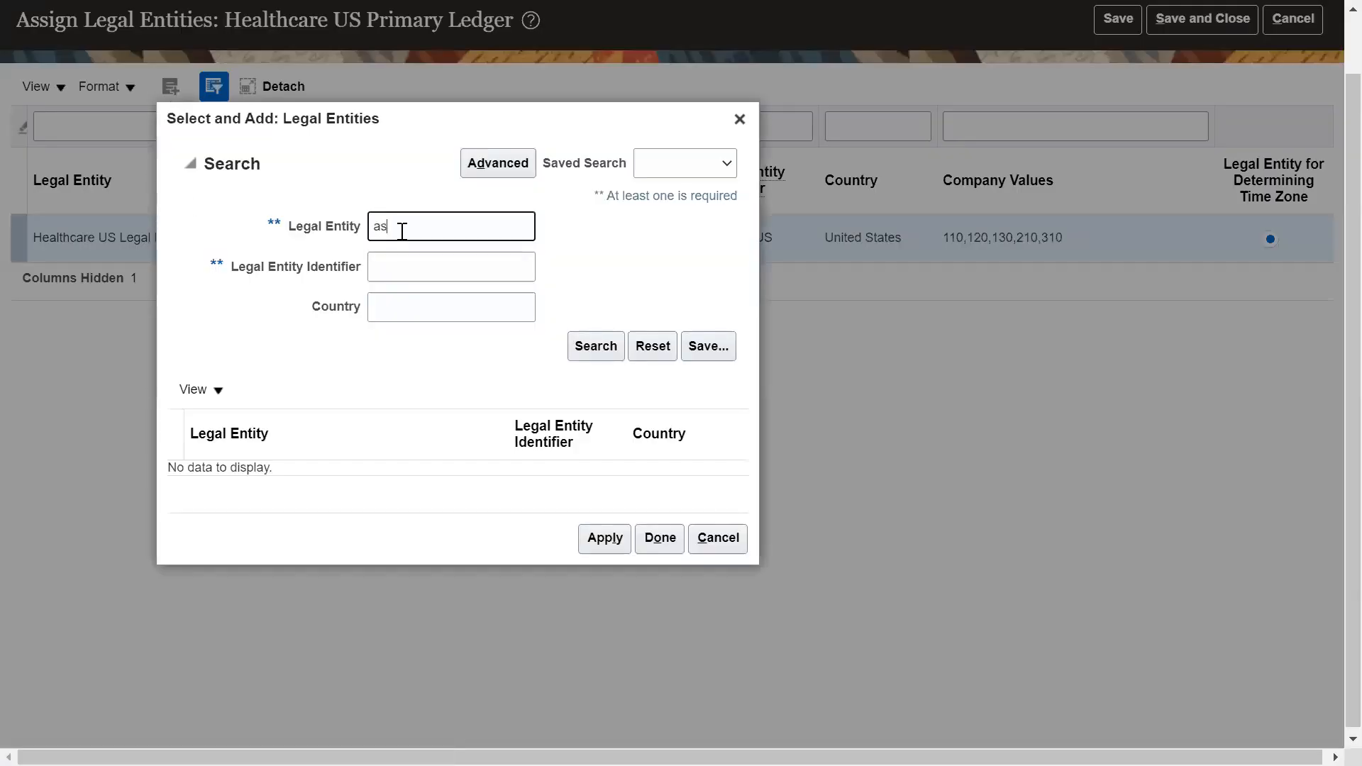
type("ASM1")
left_click(596, 345)
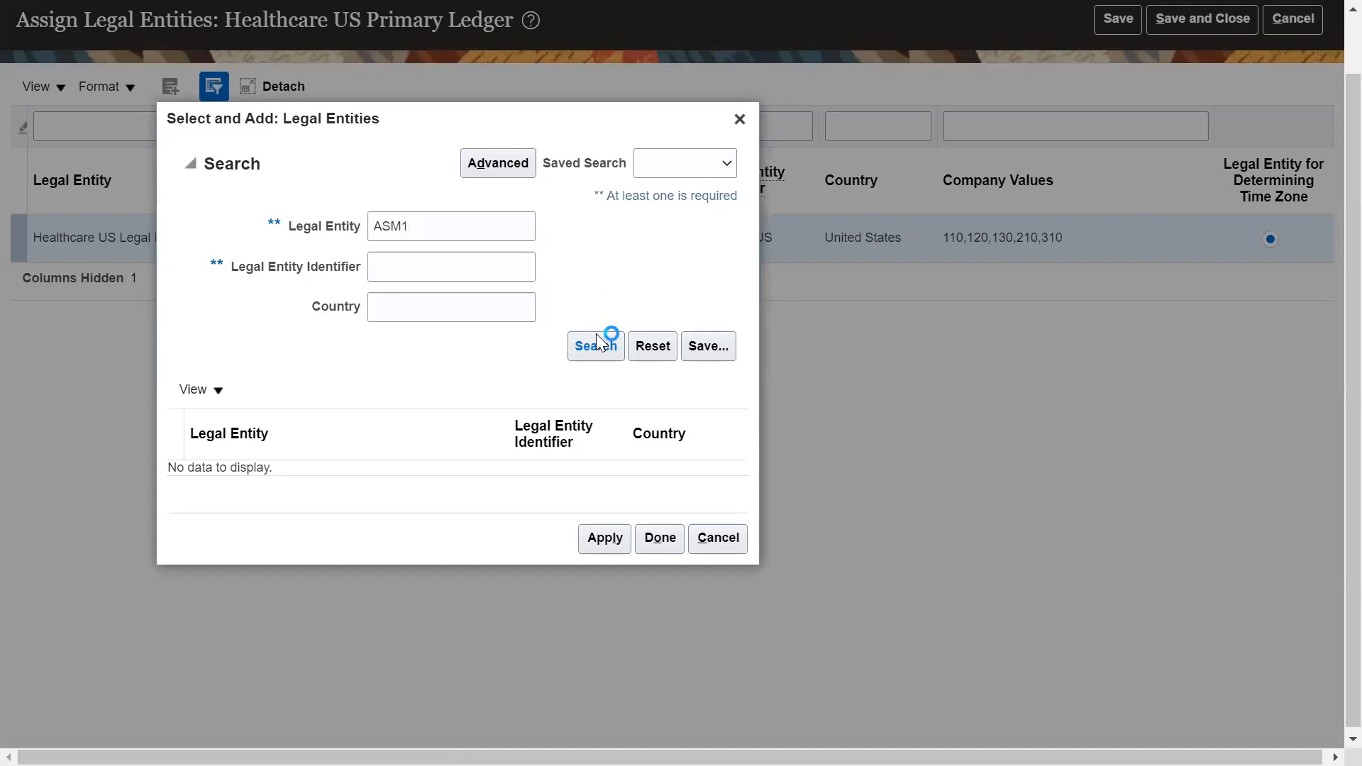
left_click(234, 470)
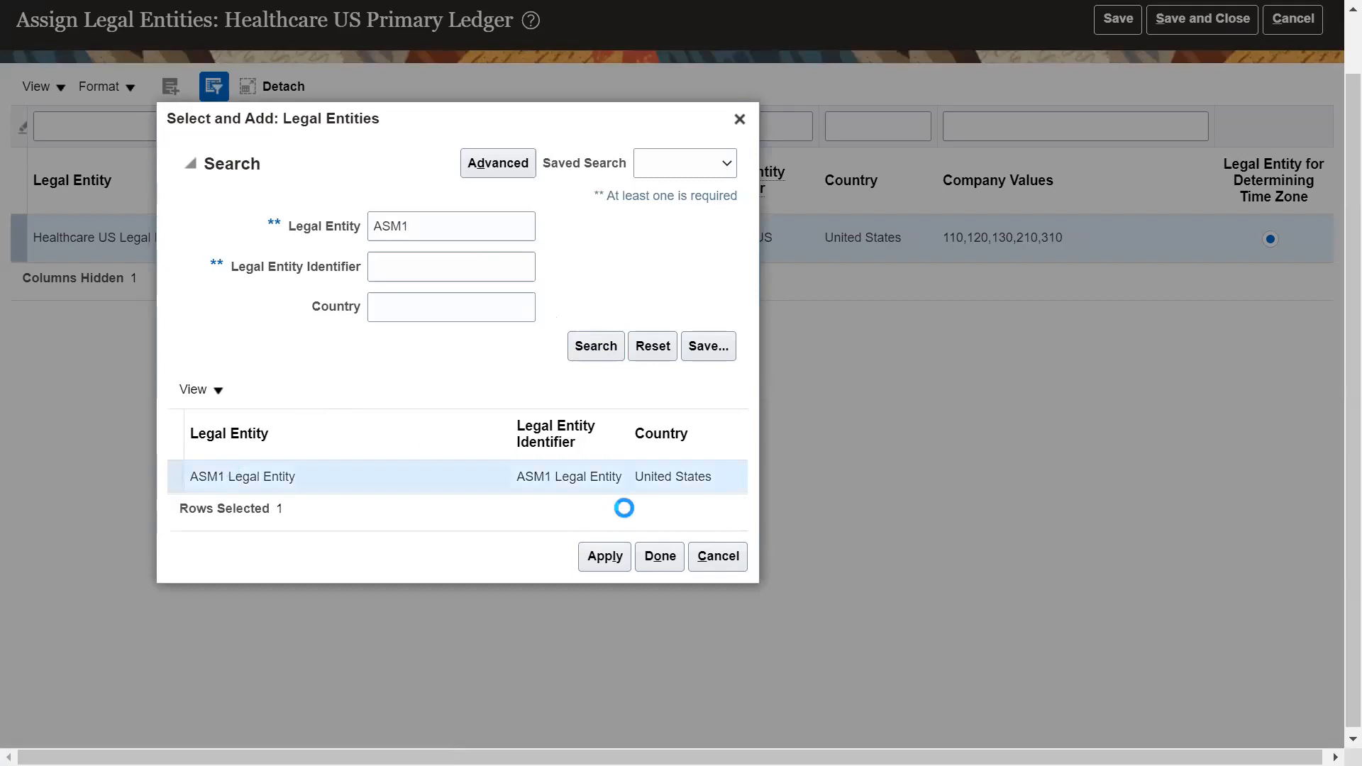
left_click(605, 561)
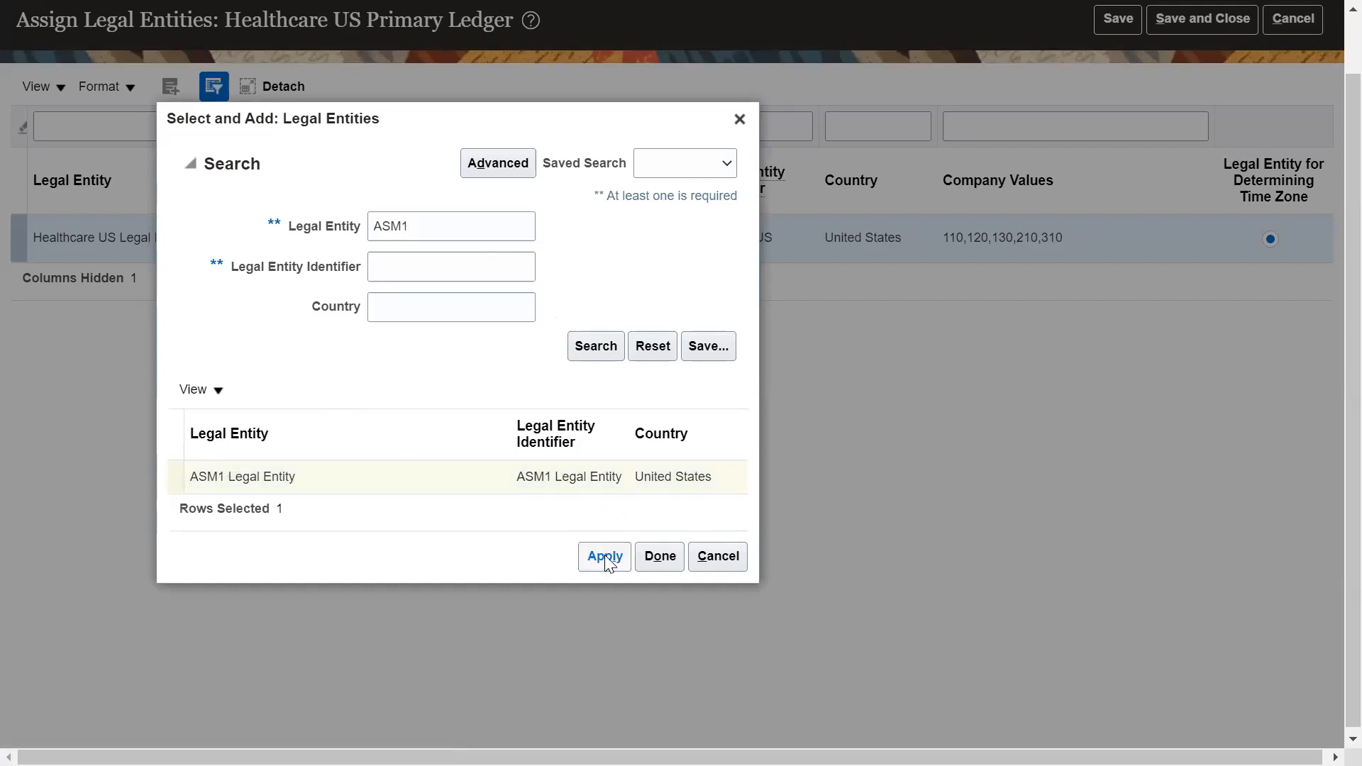
left_click(665, 567)
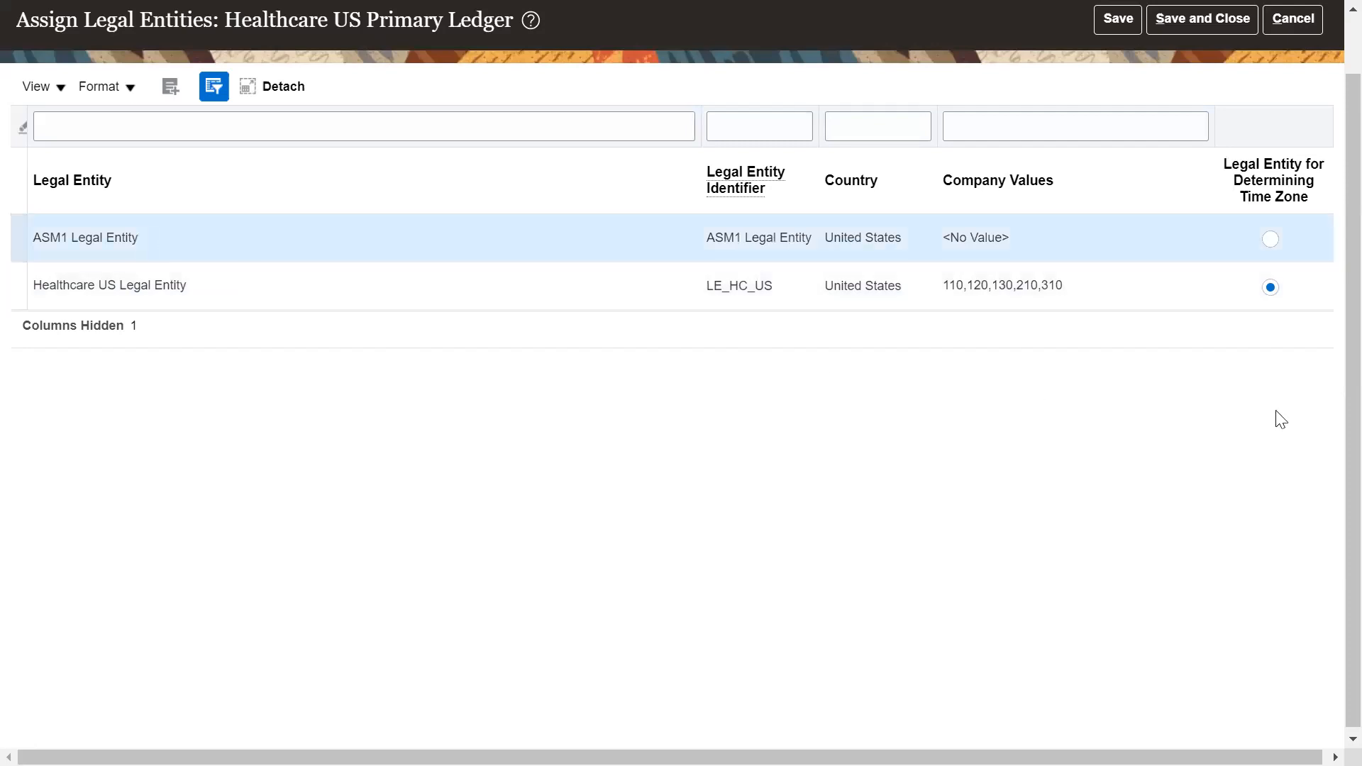
Step: Make ASM1 Legal Entity the one that determines the time zone, and save and close the legal entity assignment
left_click(1269, 239)
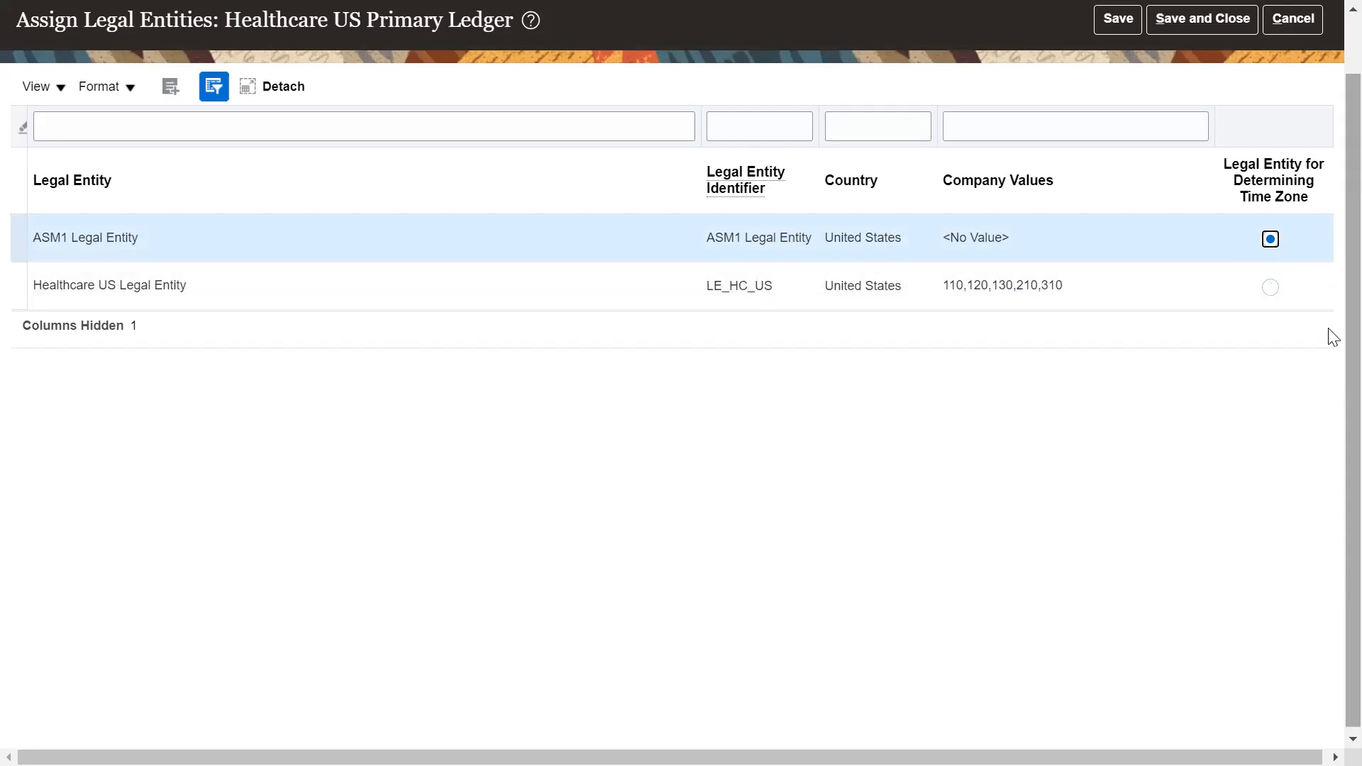
scroll(1327, 305, "up", 1)
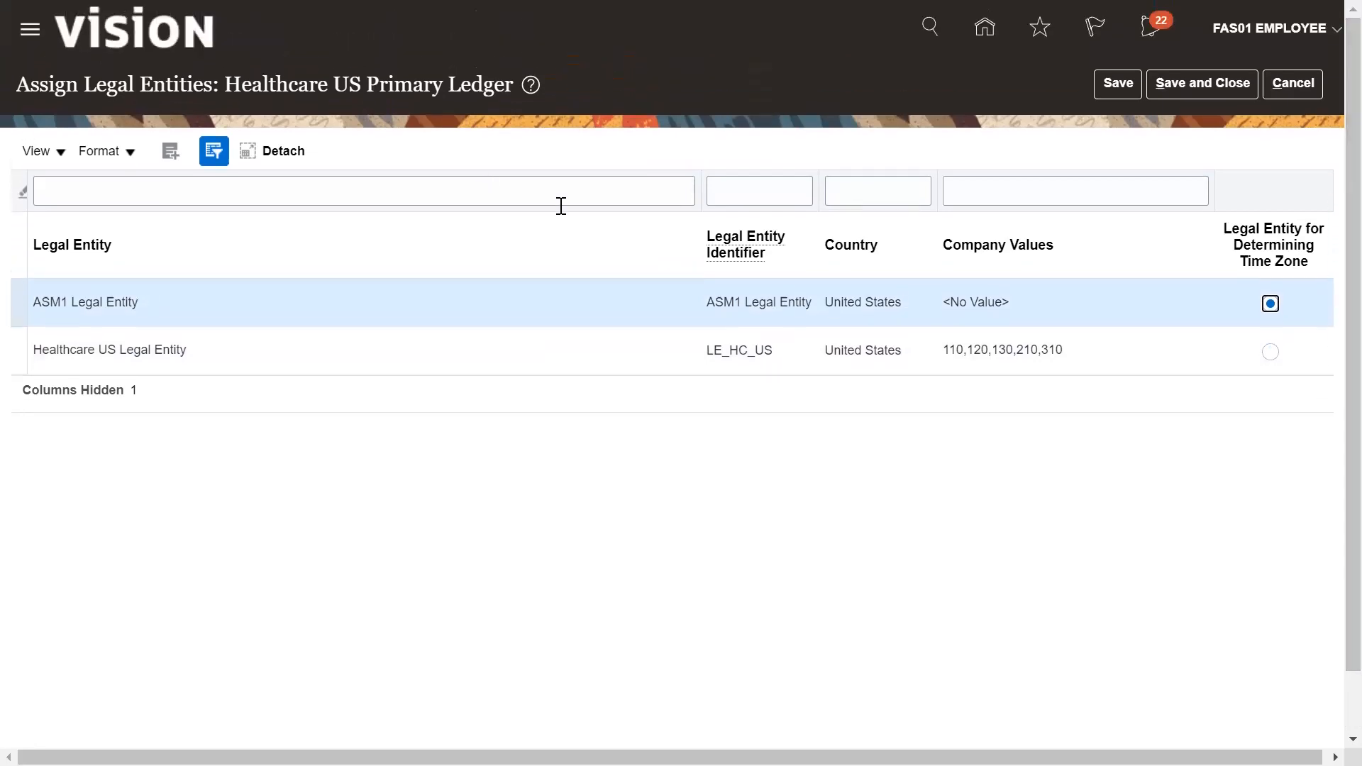
left_click(1186, 90)
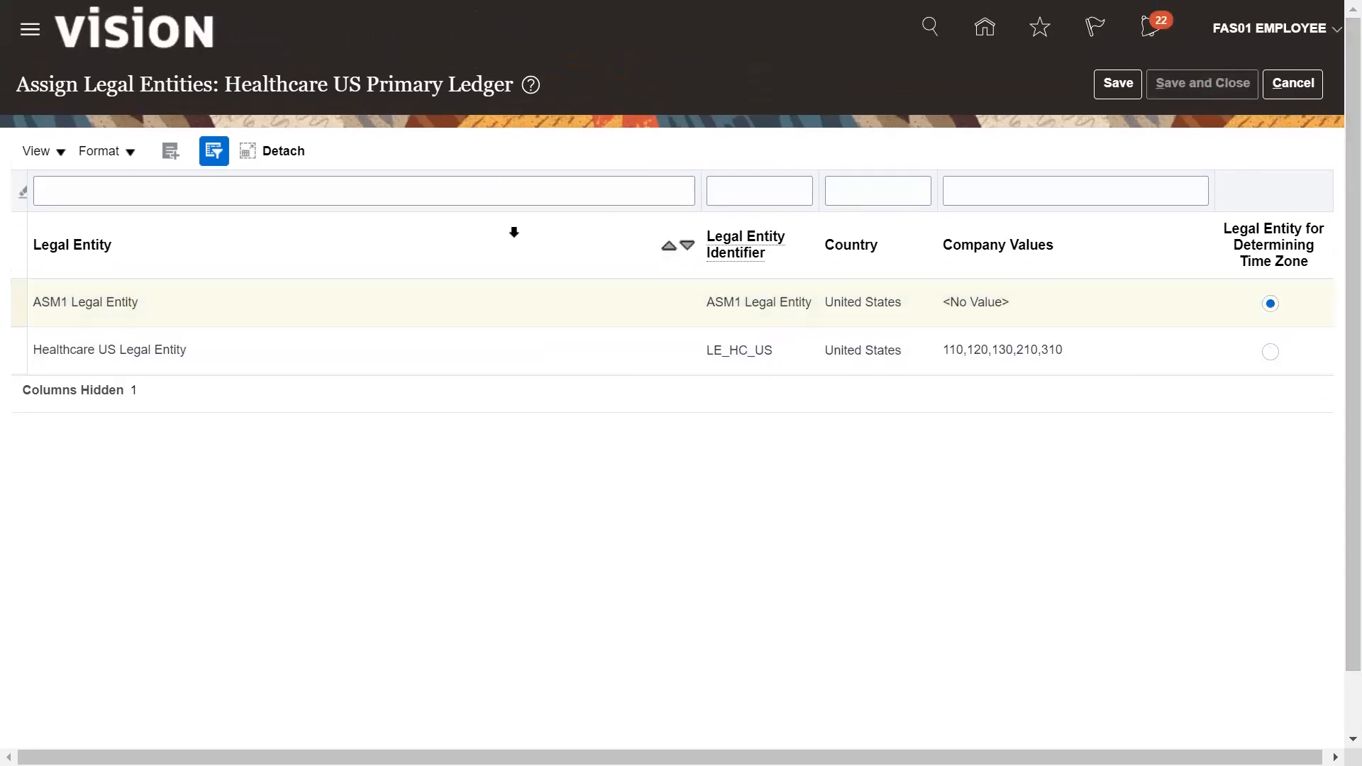
left_click(1322, 419)
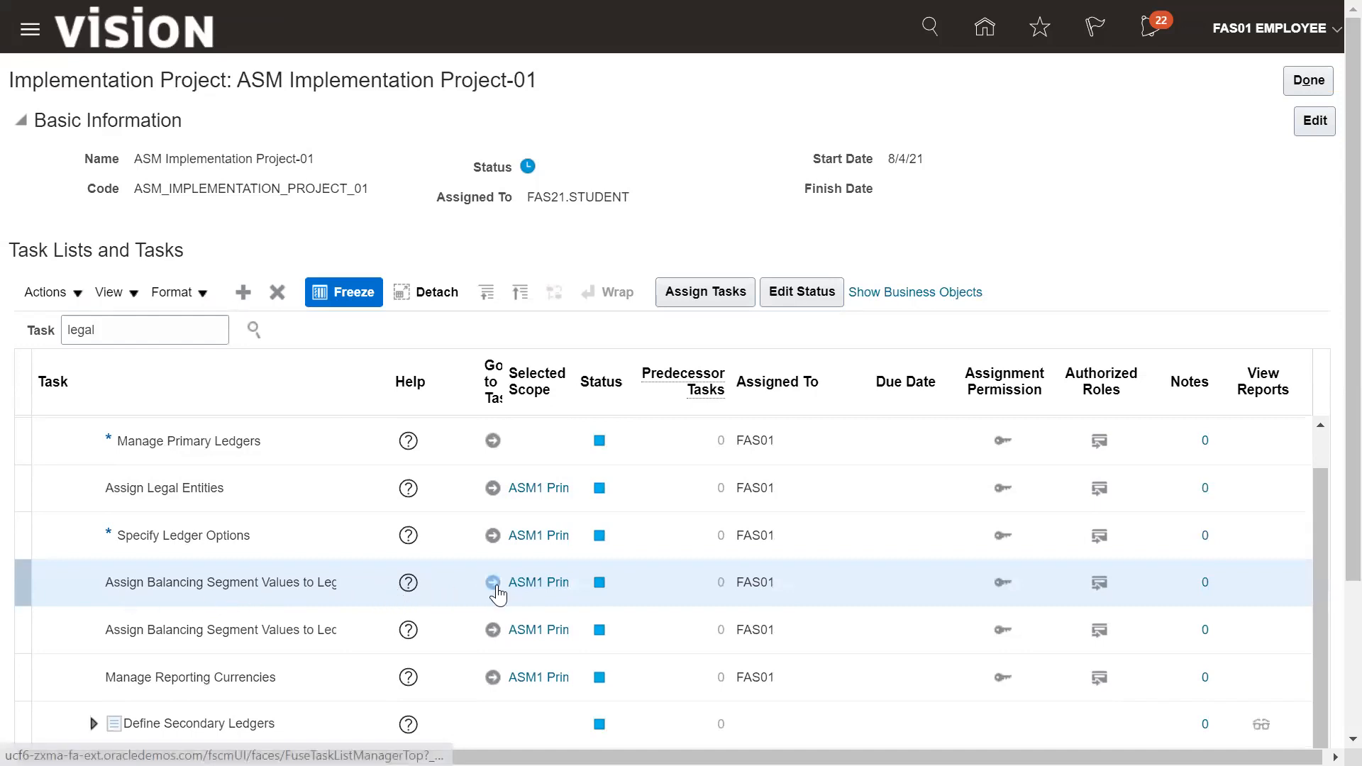
left_click(529, 582)
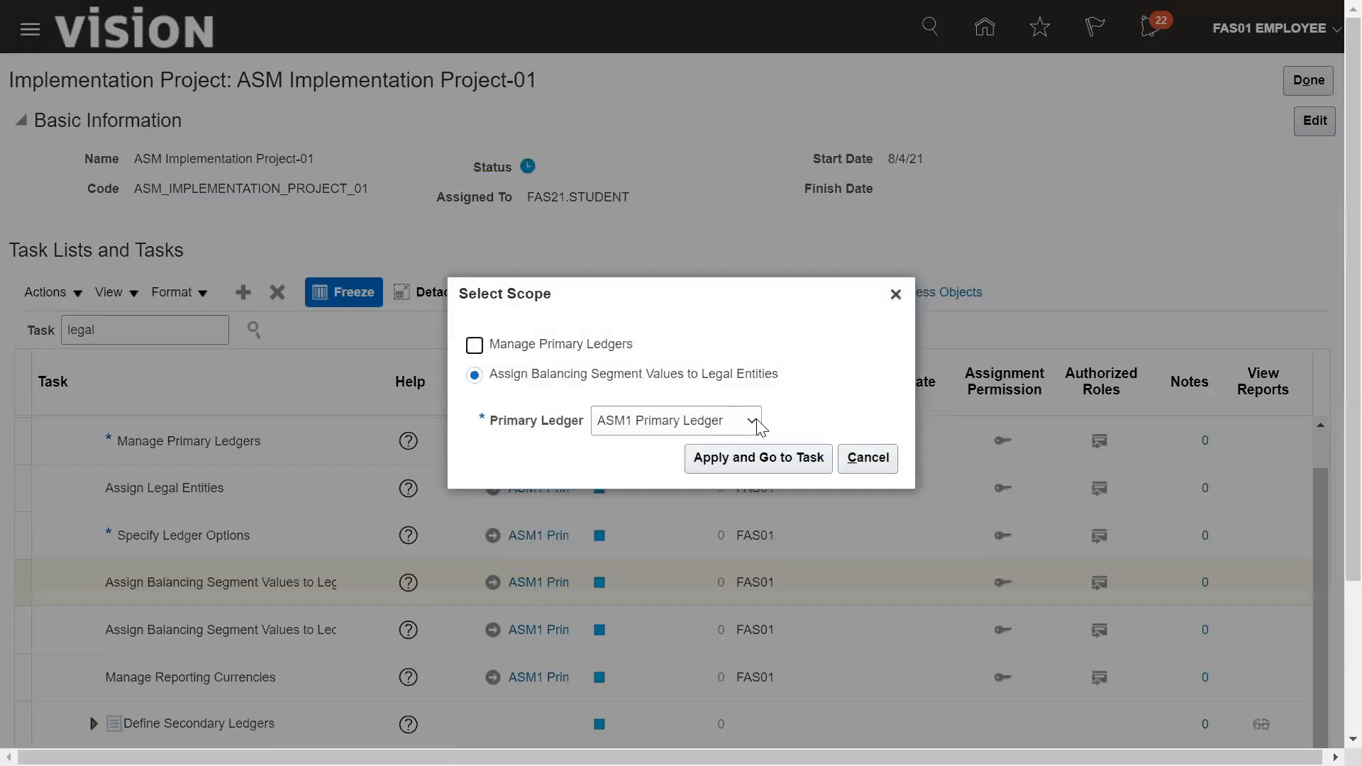
left_click(753, 421)
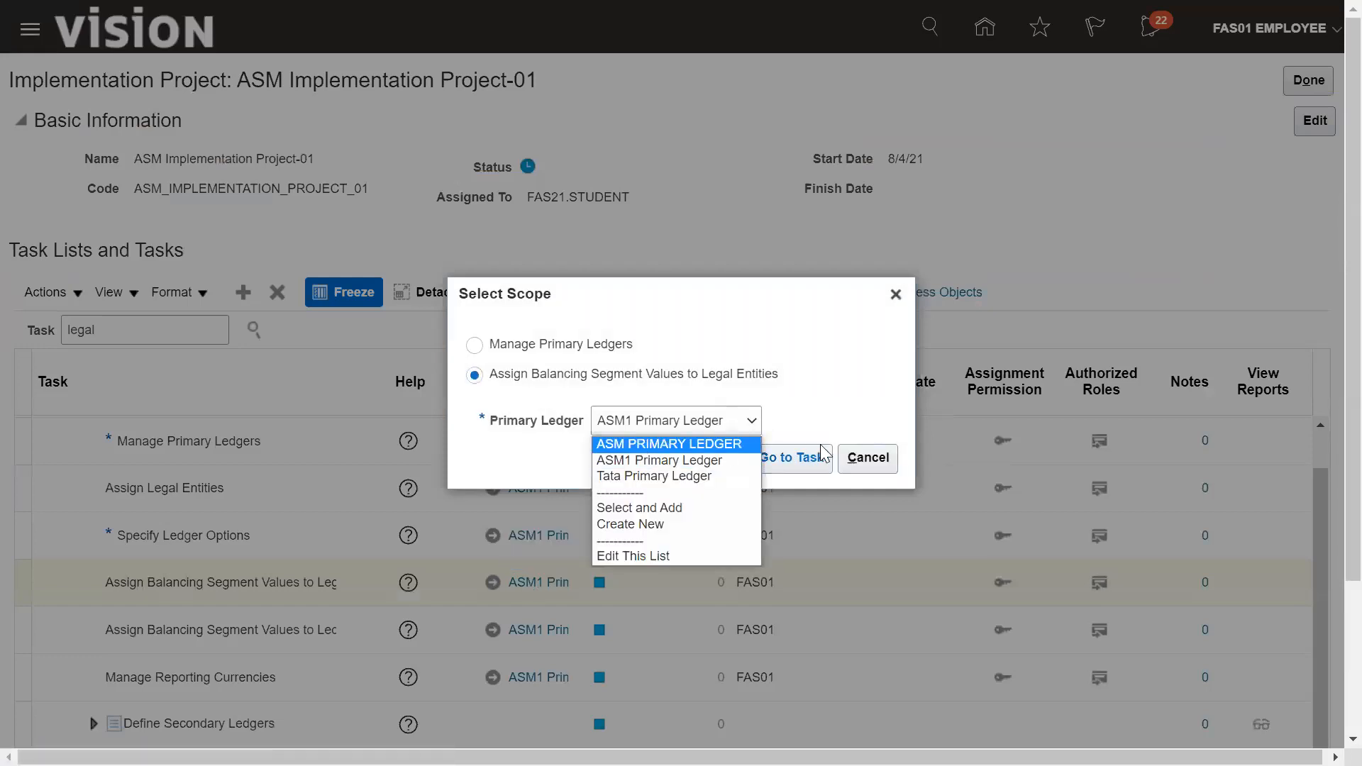
left_click(861, 455)
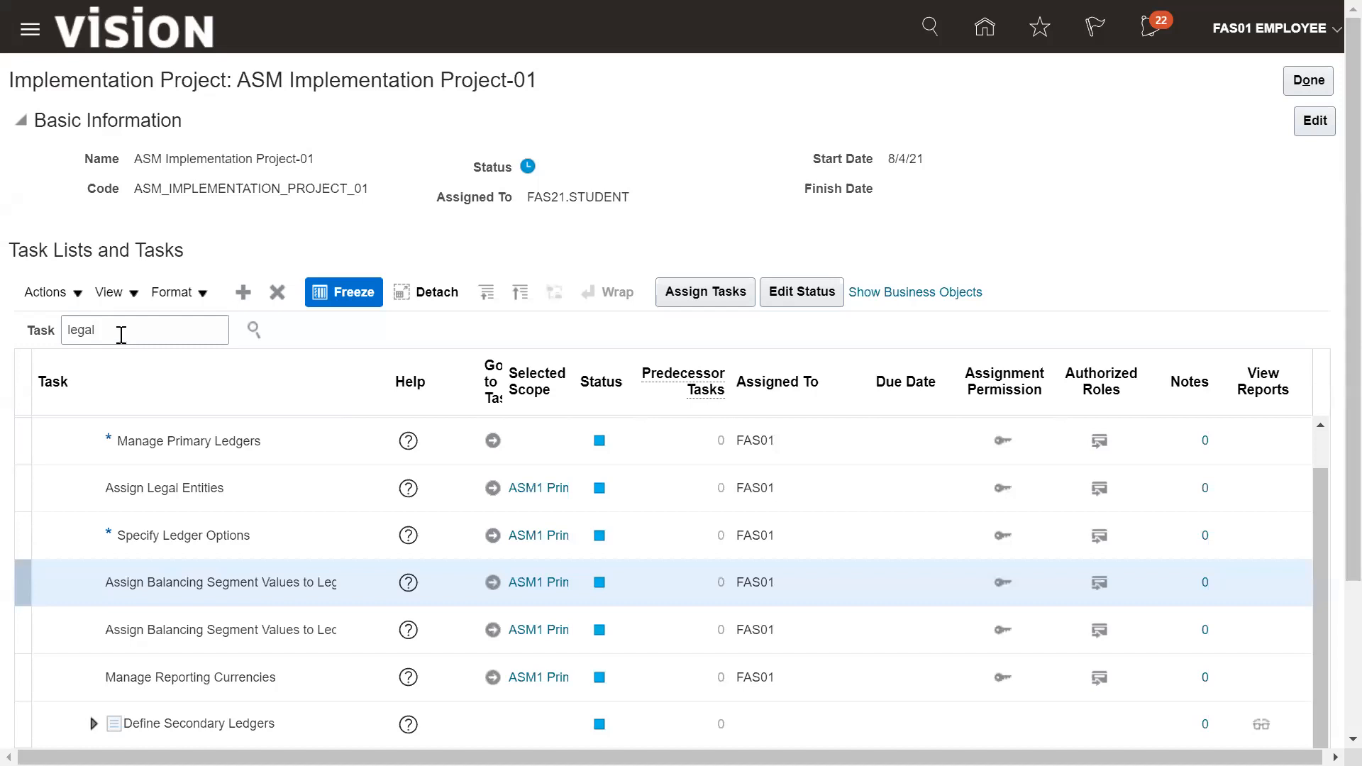
Step: Search the project tasks for Assign Balancing Segment Values to Legal Entities and open the result directly under Financials' Define Accounting Configurations
left_click_drag(121, 331, 31, 339)
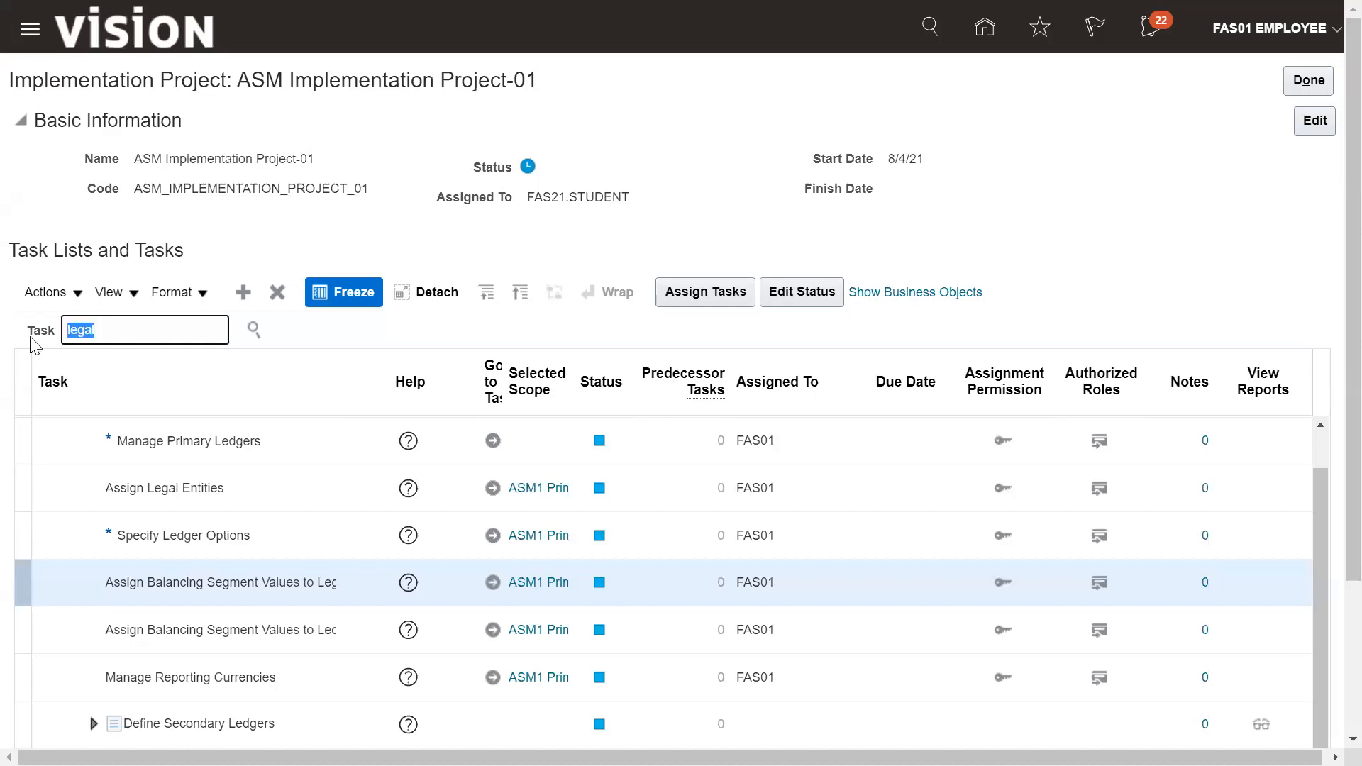
key("ctrl+v")
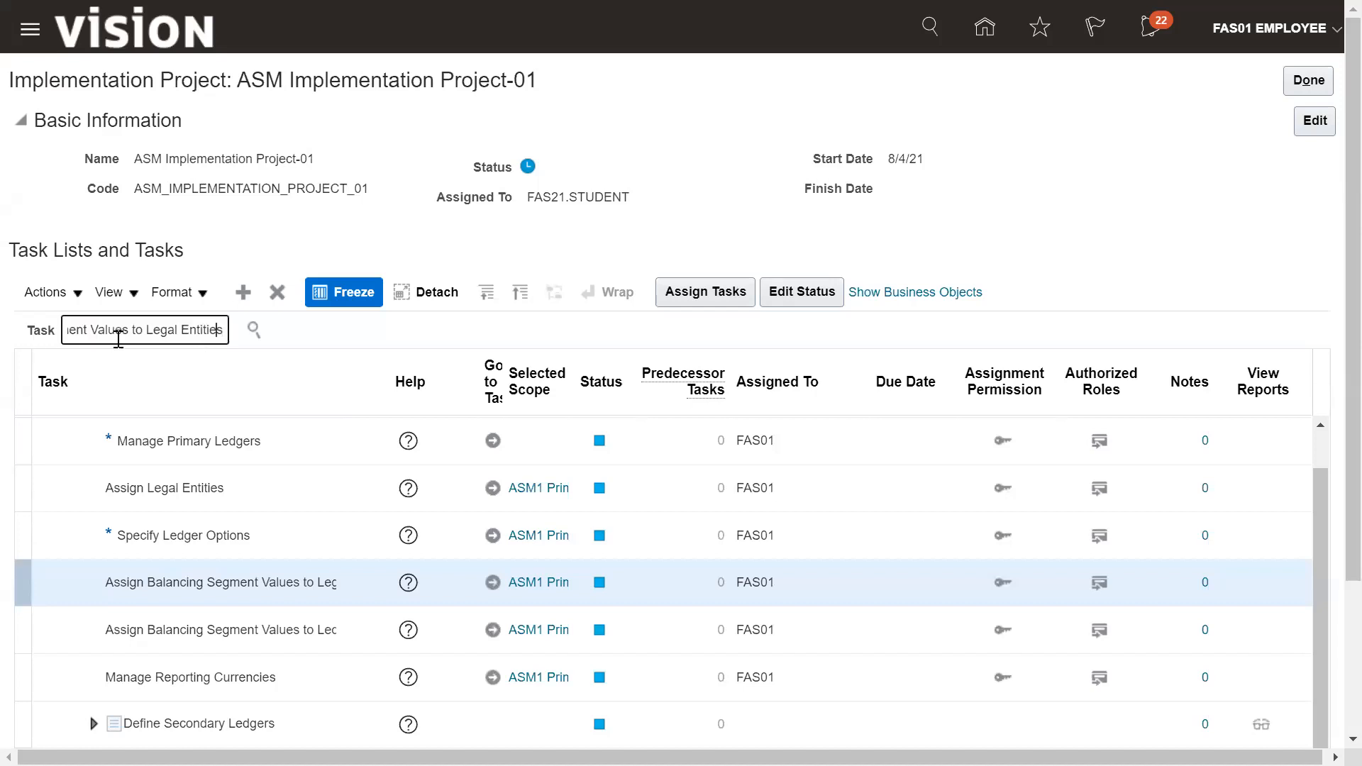
key("Left")
key("Left")
key("Left")
key("Left")
key("Left")
key("Left")
key("Left")
key("Left")
key("Left")
key("Left")
key("Left")
key("Left")
key("Left")
key("Left")
key("Left")
key("Left")
key("Left")
key("Left")
key("Left")
key("Left")
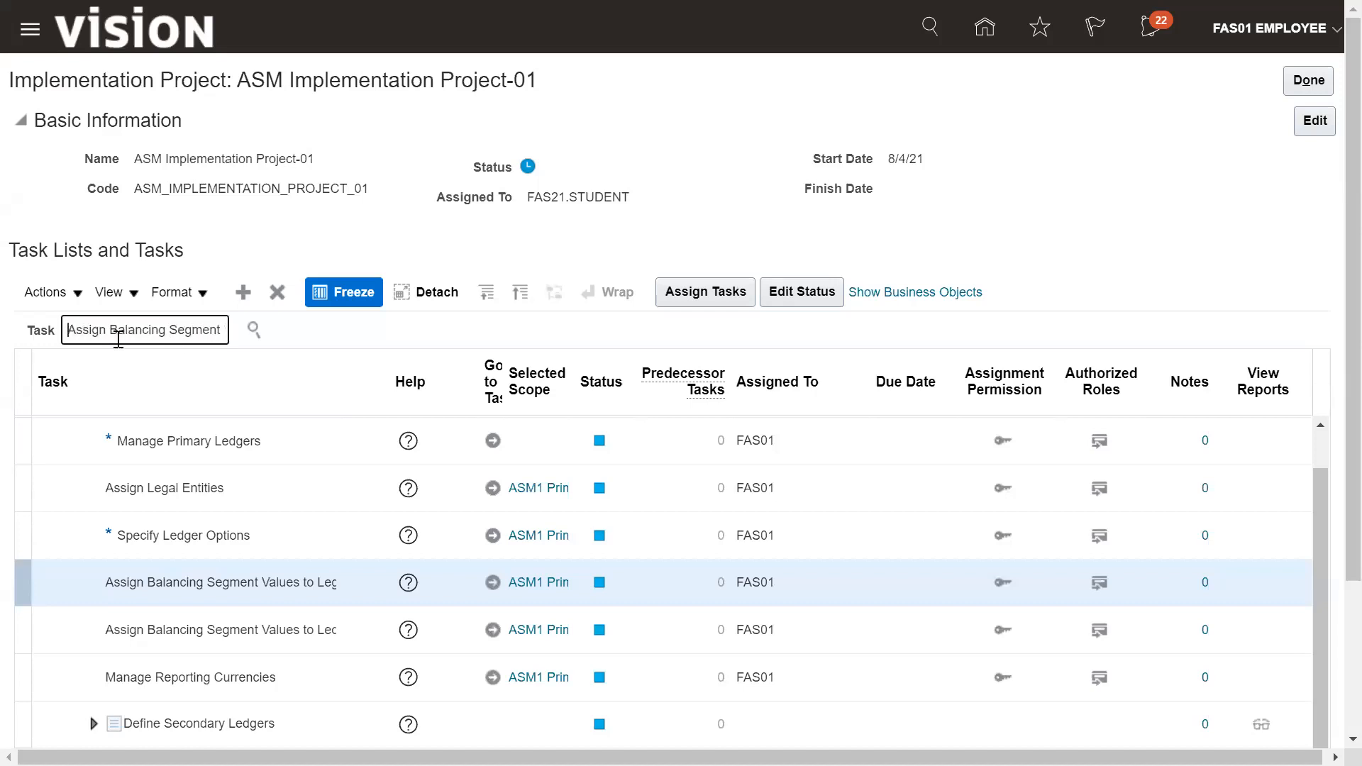
key("Right")
key("Right")
key("Right")
key("Right")
key("Right")
key("Right")
key("Right")
key("Right")
key("Right")
key("Right")
key("Right")
key("Right")
key("Right")
key("Right")
key("Right")
key("Right")
key("Right")
key("Right")
key("Right")
key("Right")
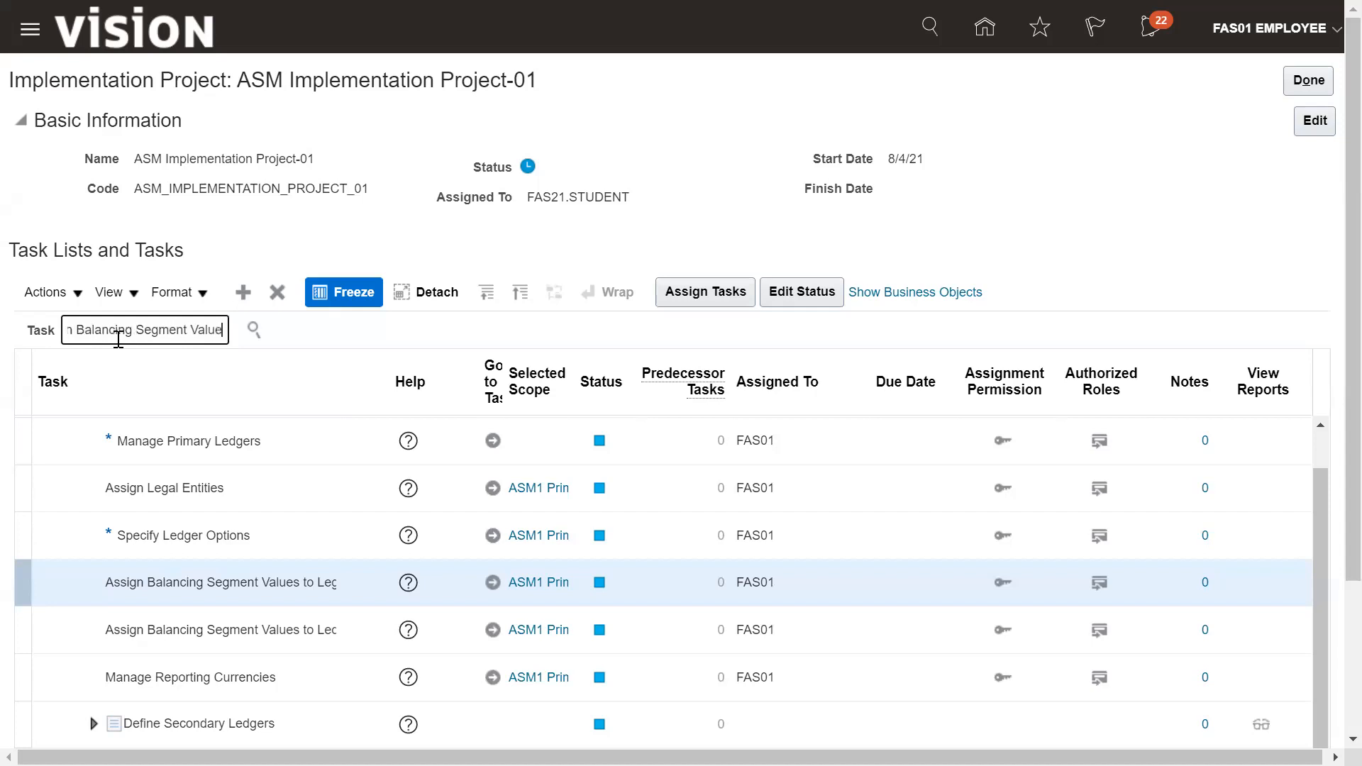
left_click(252, 332)
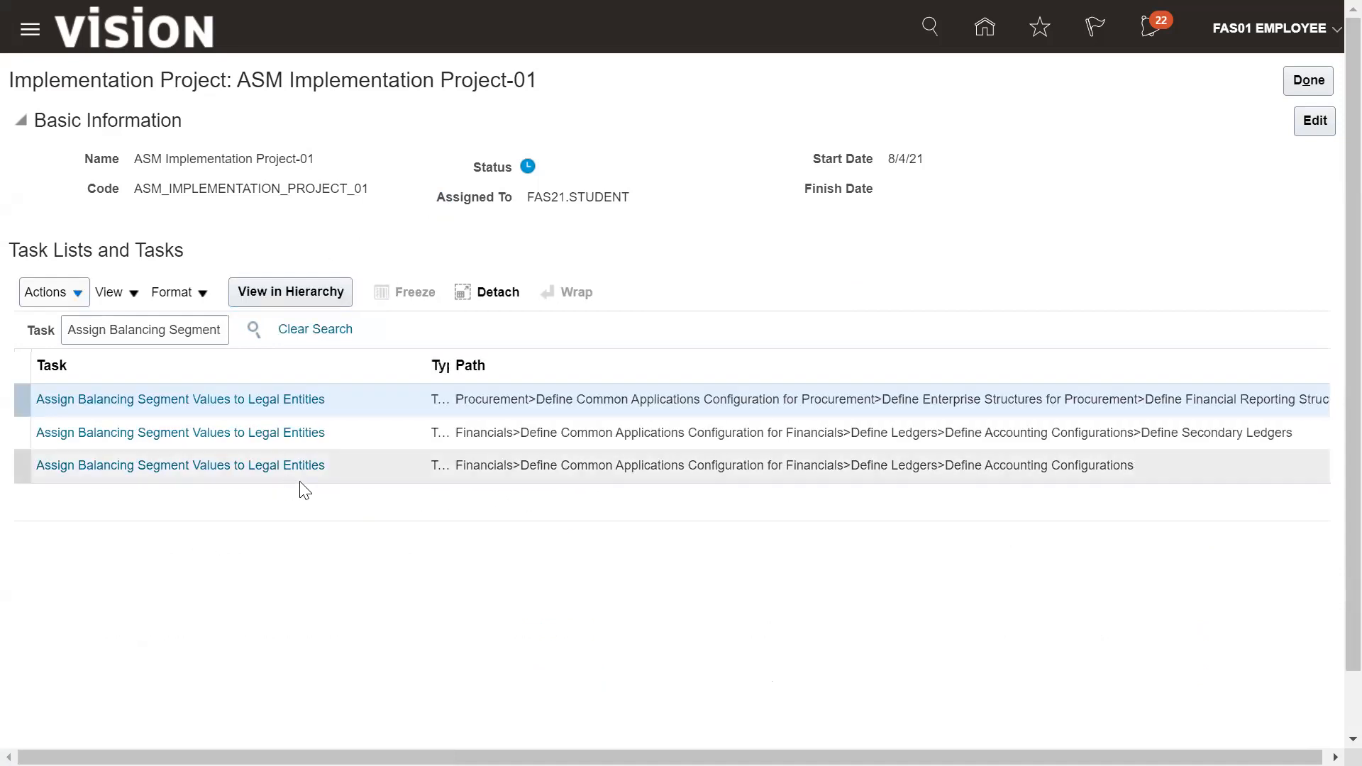
left_click(268, 466)
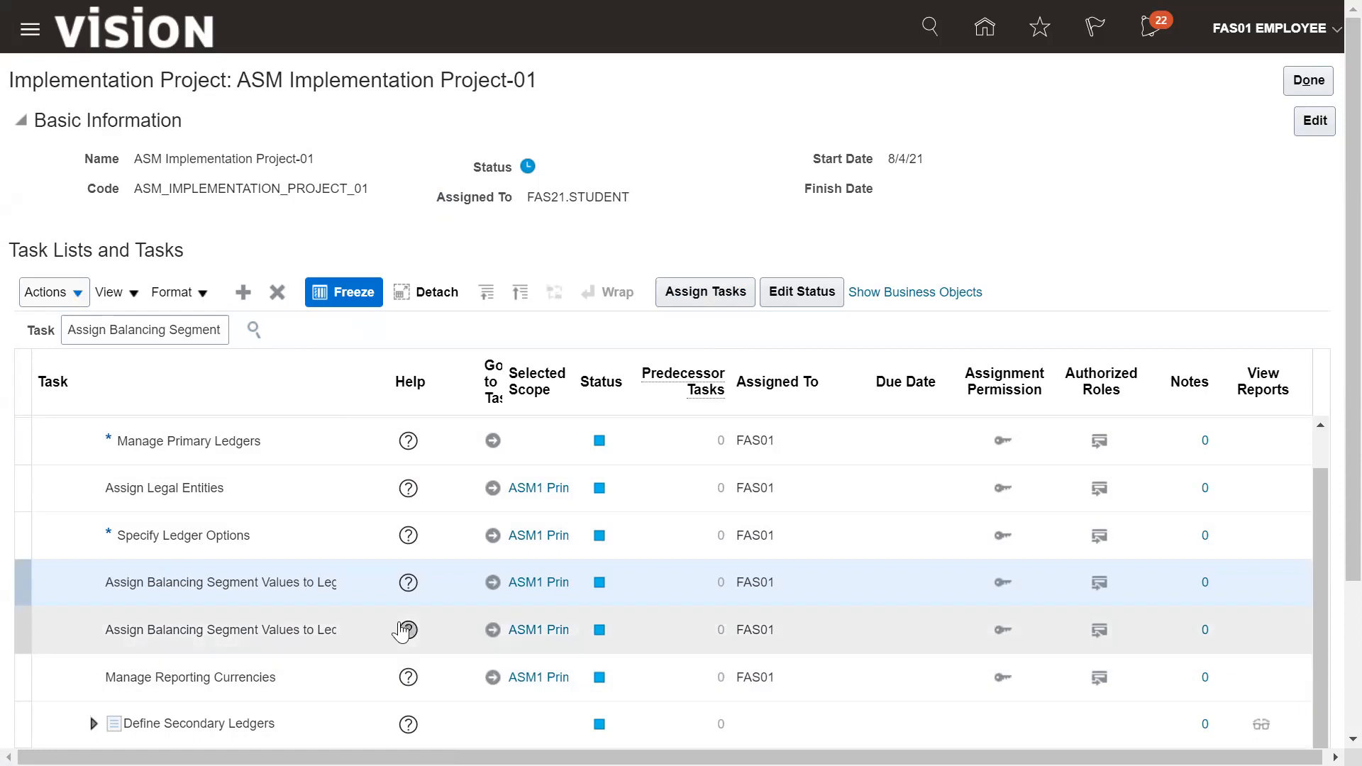
Step: Go to the legal entity balancing segment task, continue to legal entity assignment, select ASM1 Legal Entity, and save and close the assignment
left_click(493, 582)
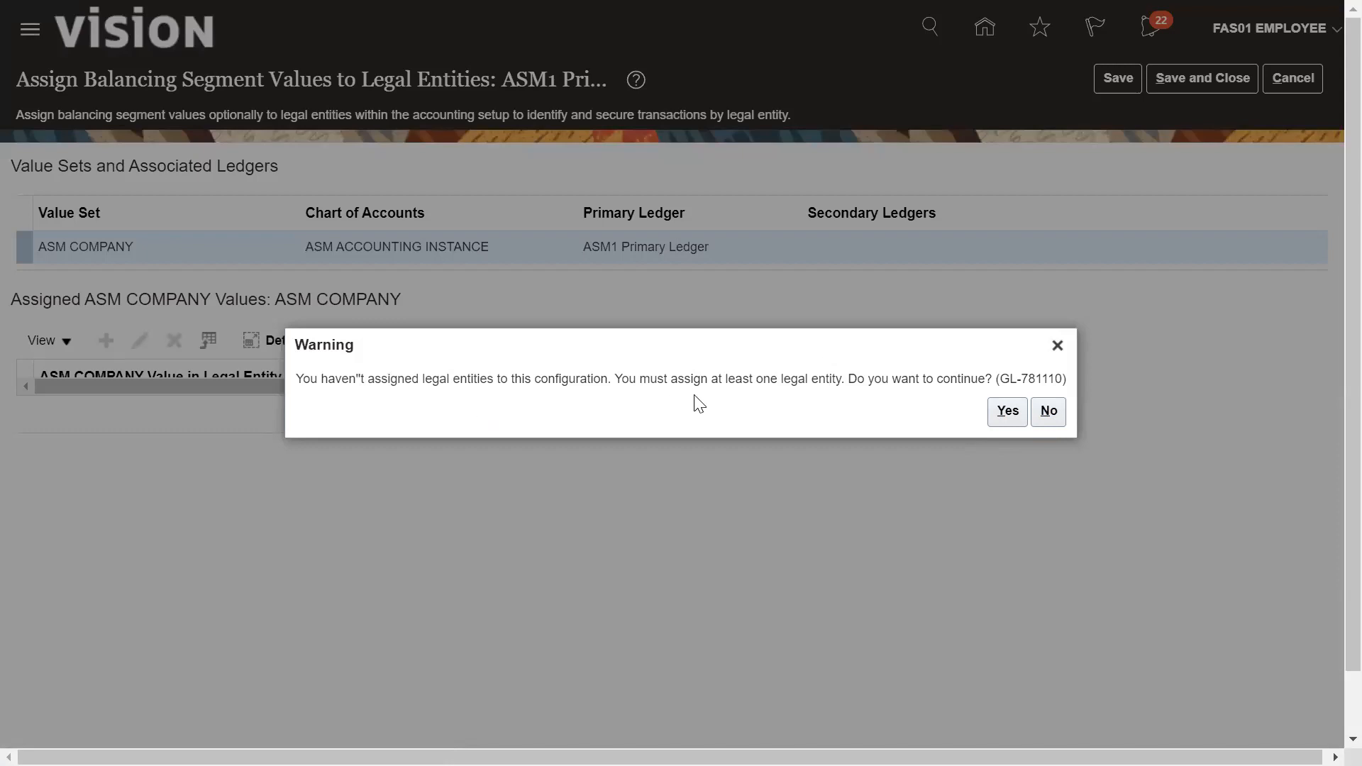
left_click(1008, 413)
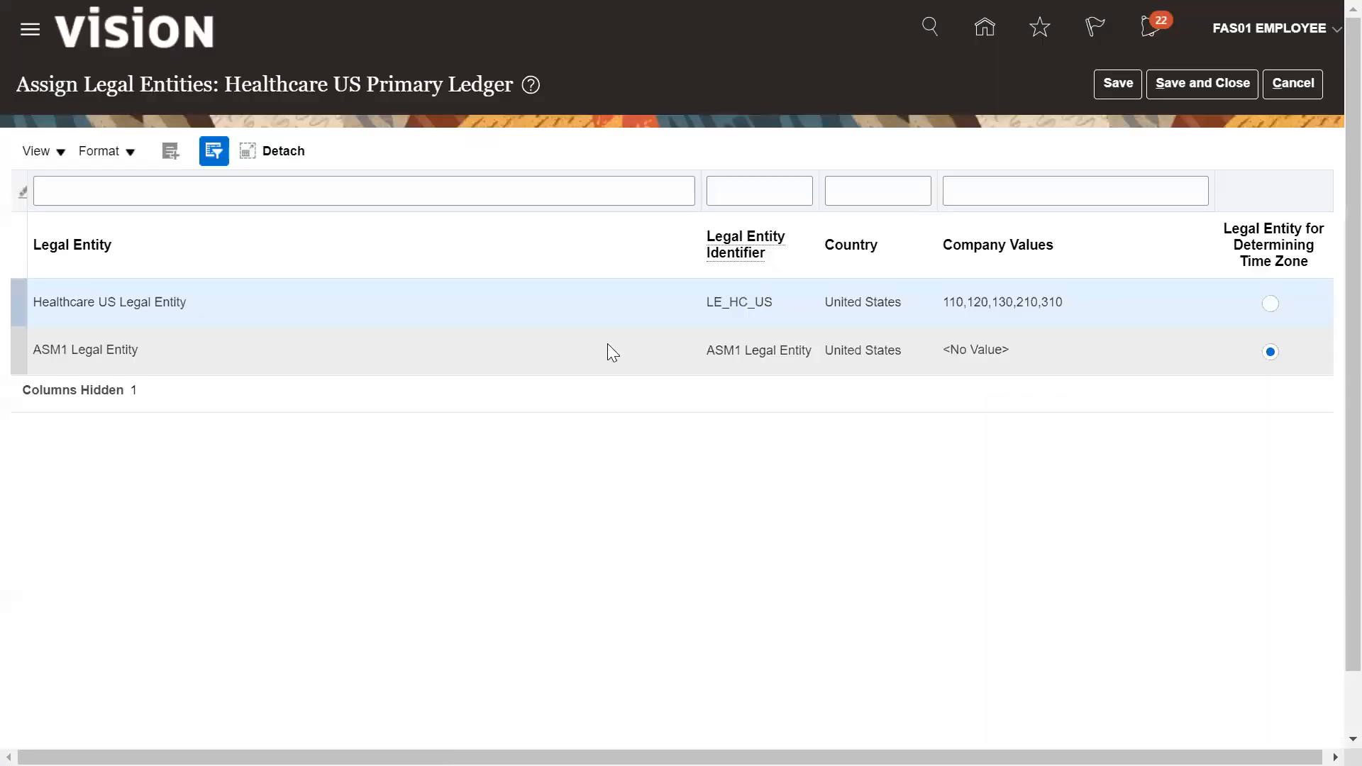
left_click(113, 347)
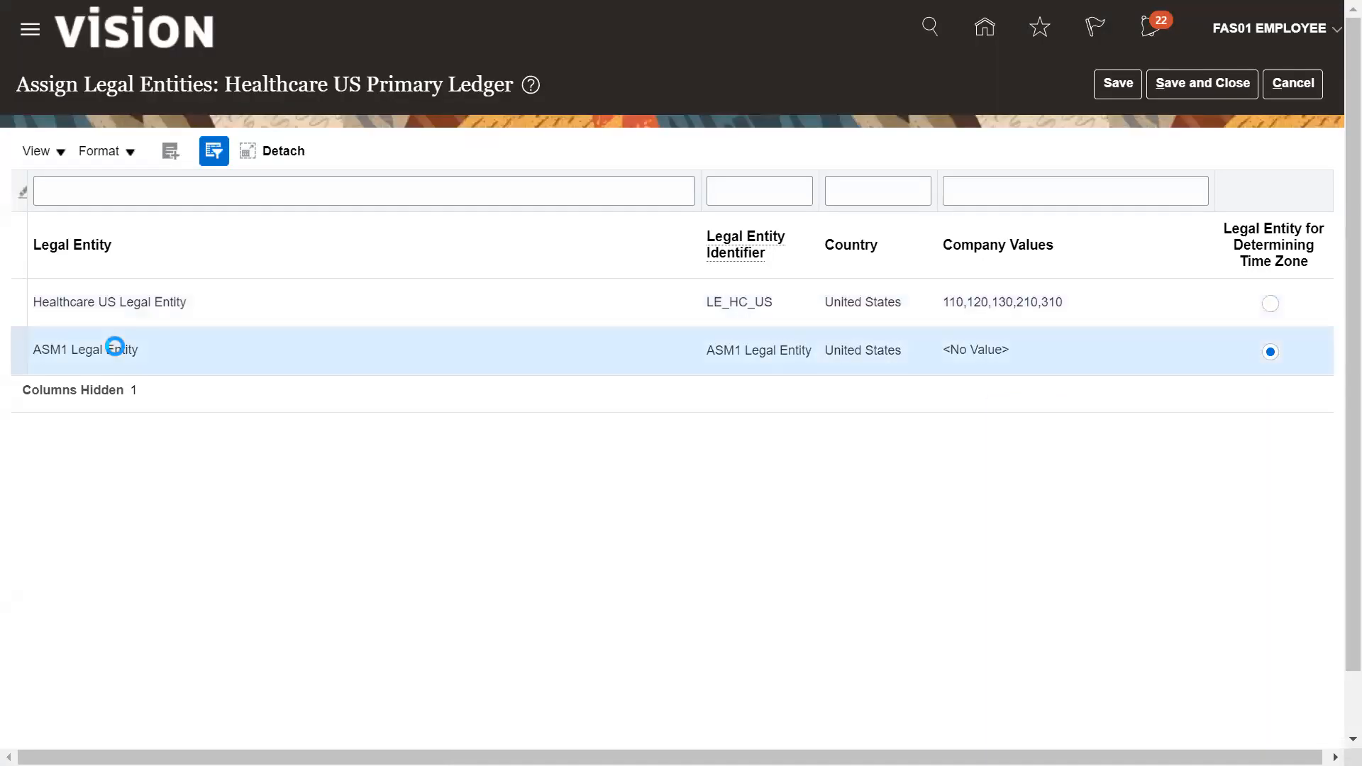
left_click(1202, 88)
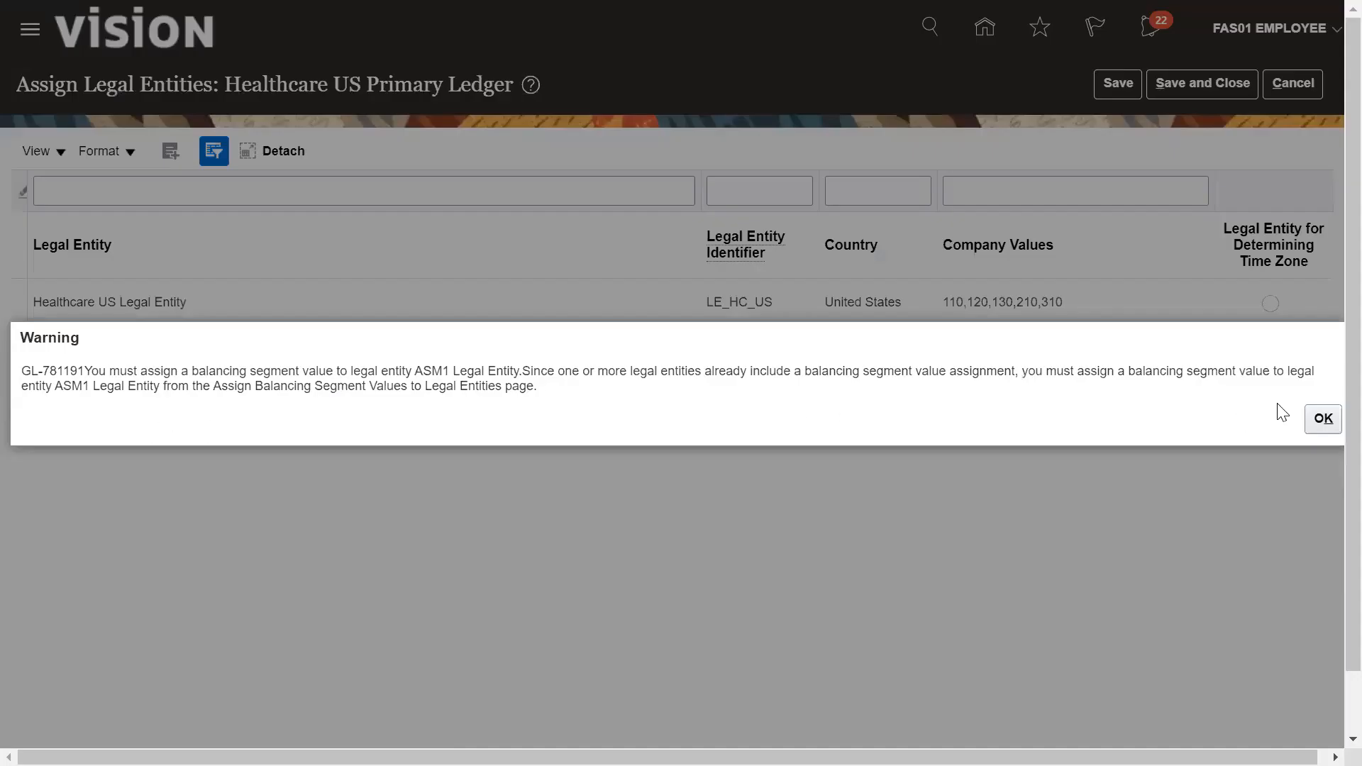
left_click(1322, 420)
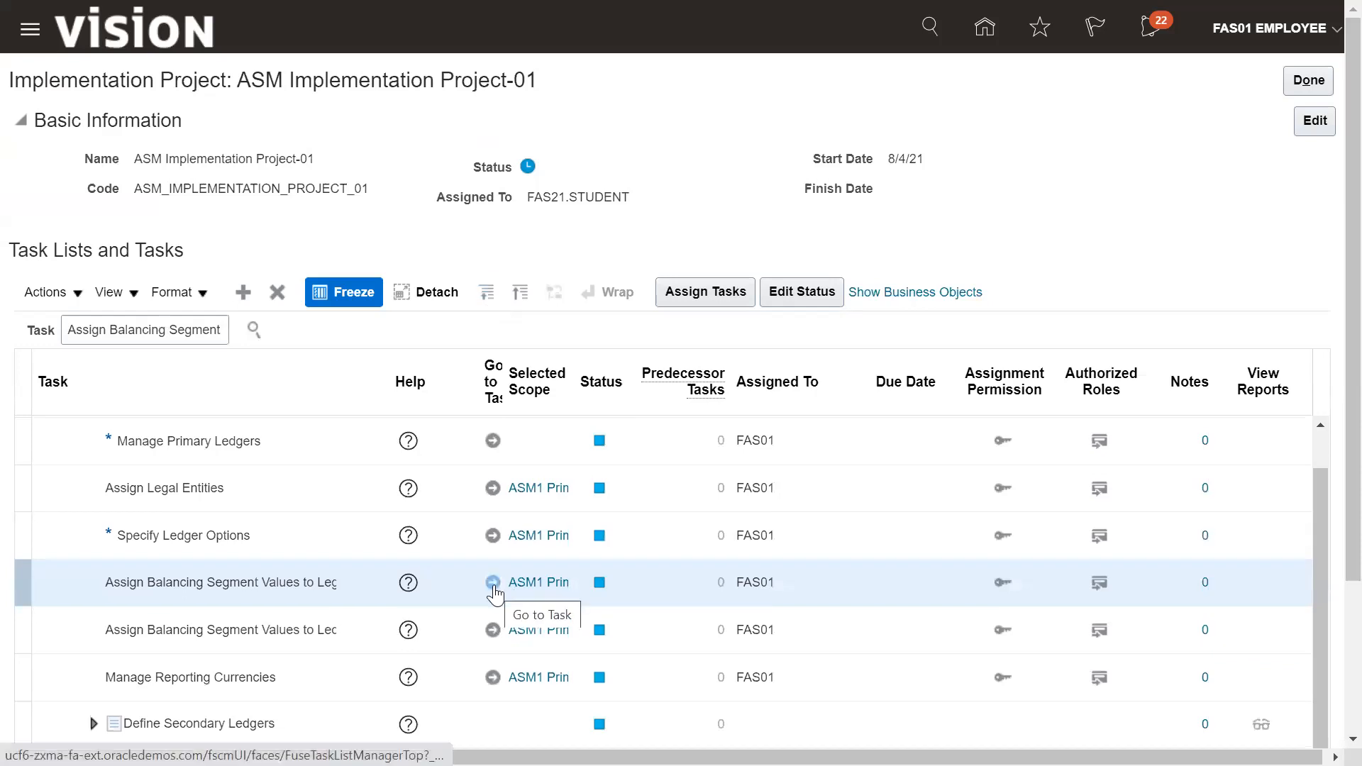
Step: Retry the legal entity balancing segment task, decline continuing to legal entity assignment, and go to Assign Balancing Segment Values to Ledger instead
left_click(493, 583)
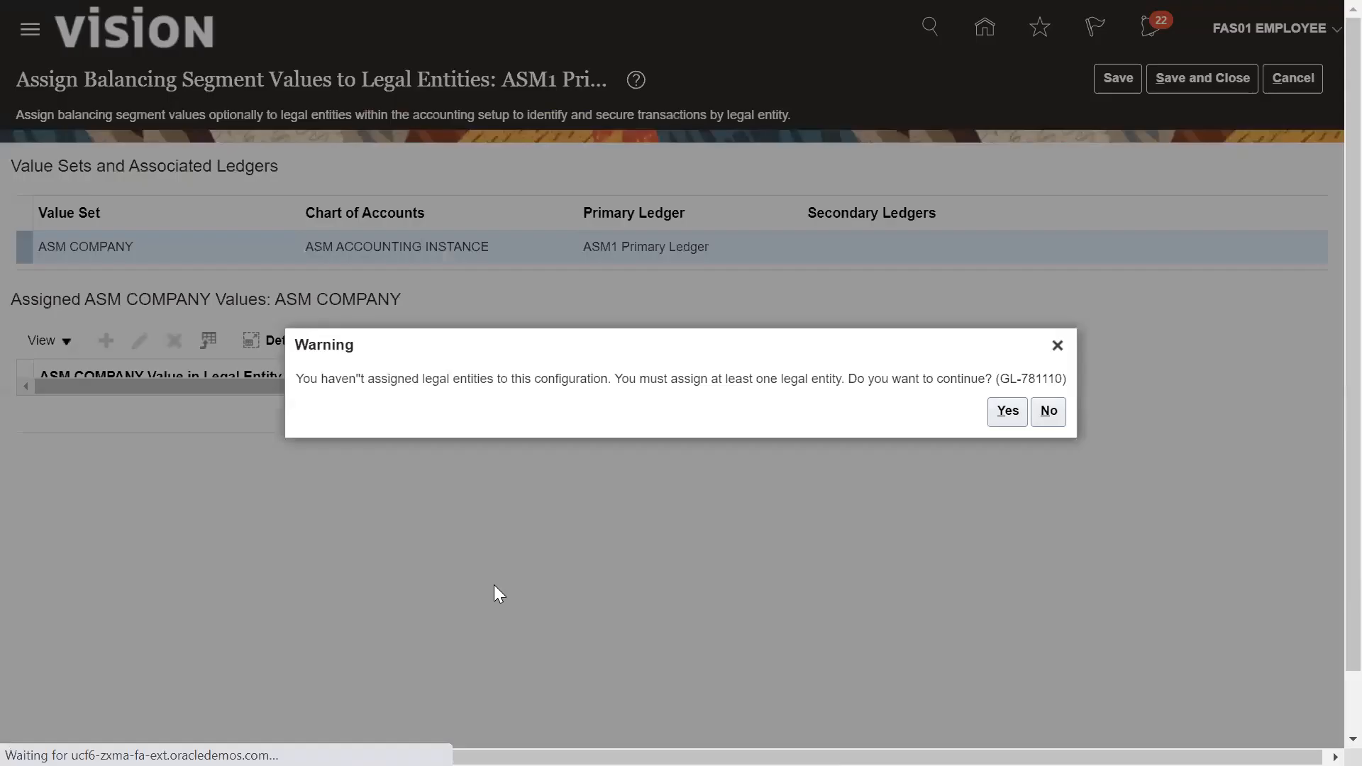
left_click(1048, 411)
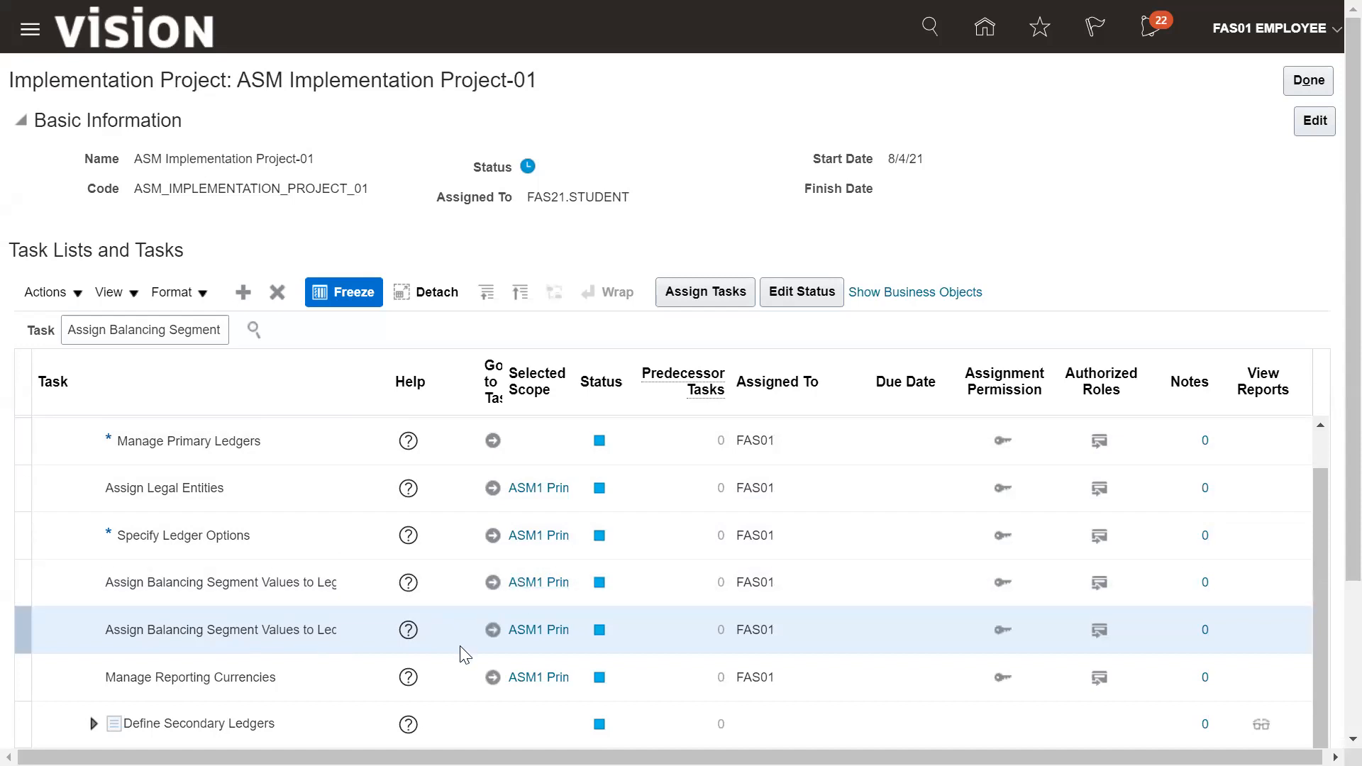
left_click(492, 630)
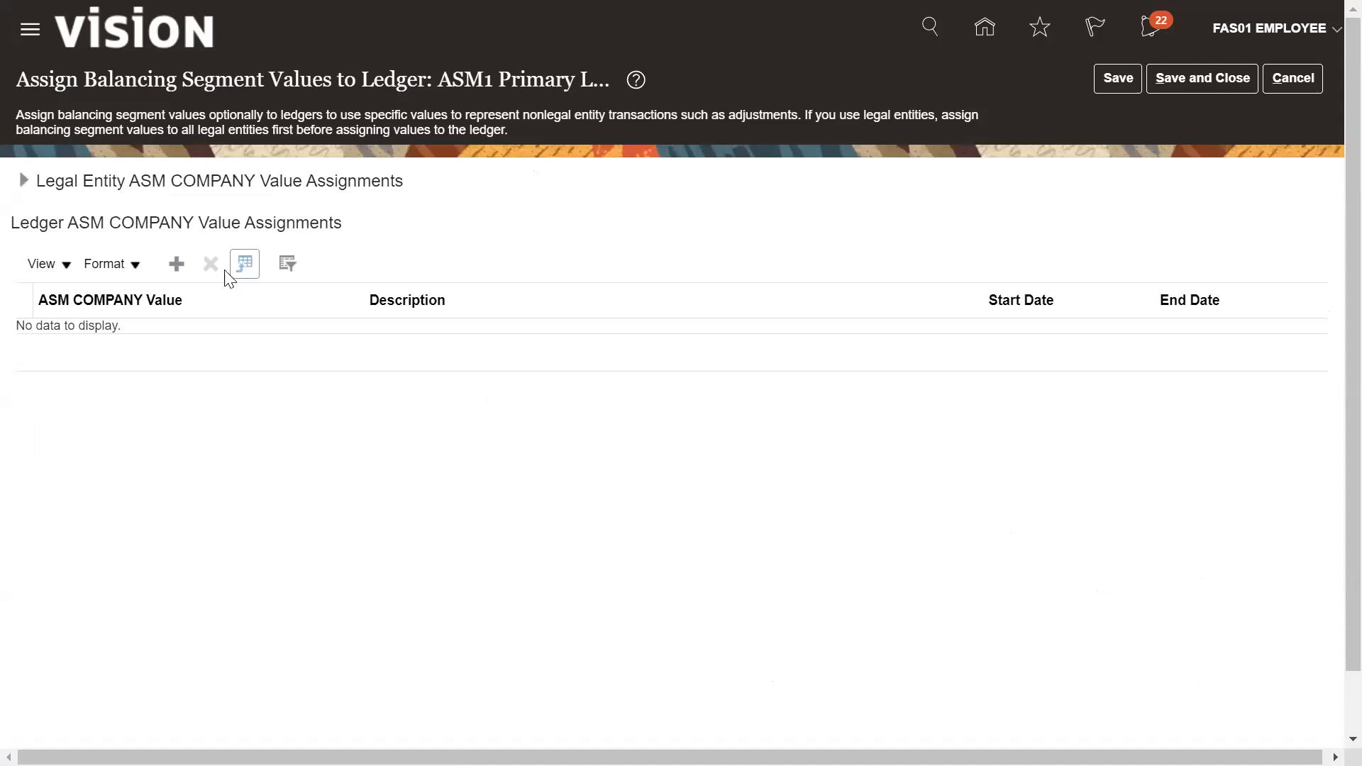
Step: Add a ledger balancing segment assignment for ASM1 Primary Ledger with ASM COMPANY value 01
left_click(178, 265)
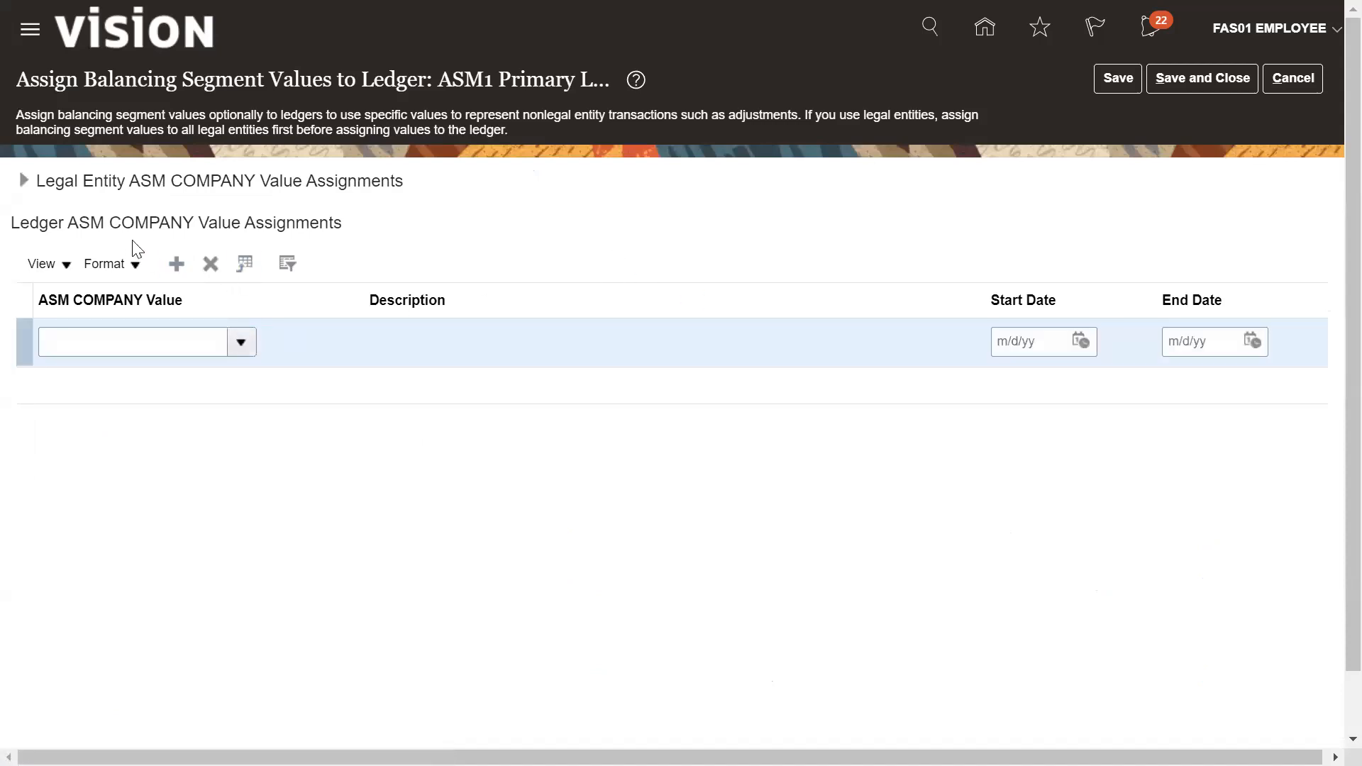
left_click(240, 342)
left_click(229, 351)
left_click(78, 408)
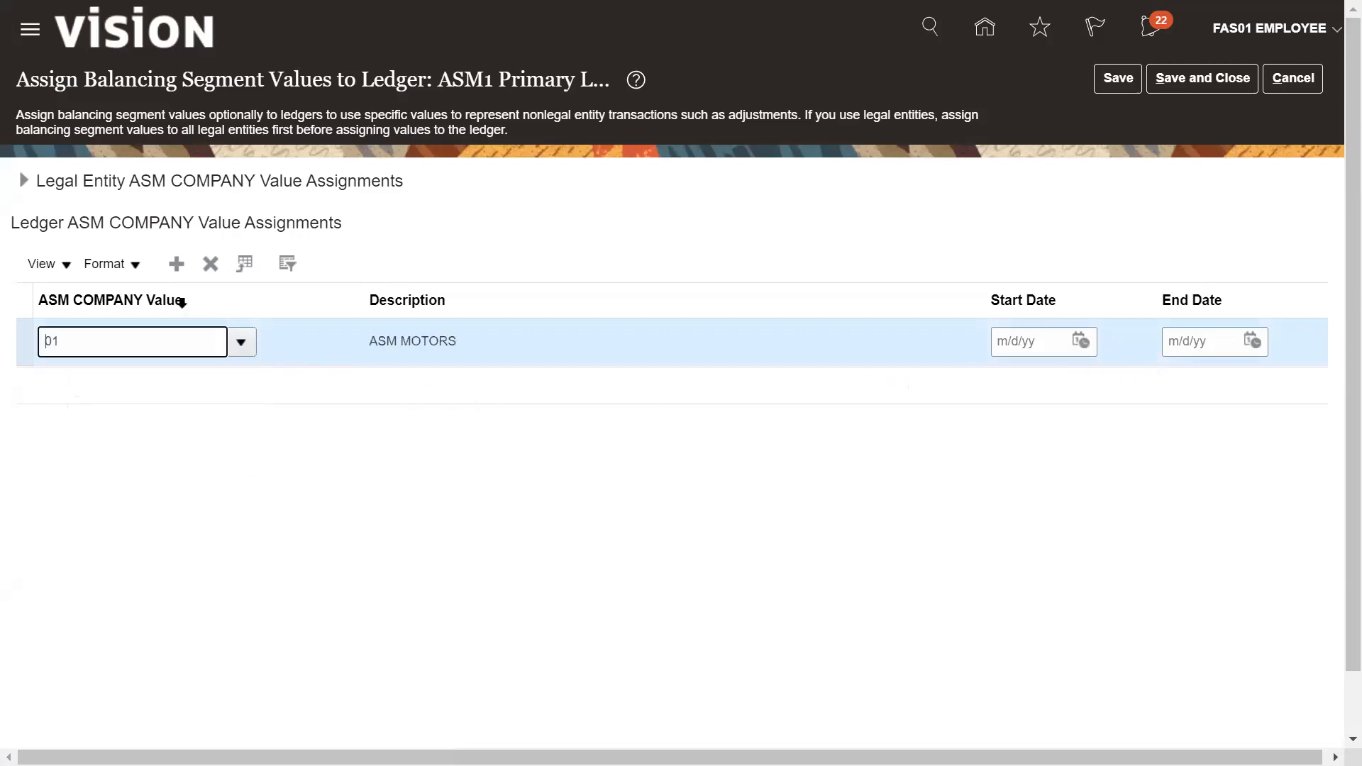
Step: Add another ASM COMPANY value row to the ledger assignments, and save and close them
left_click(177, 275)
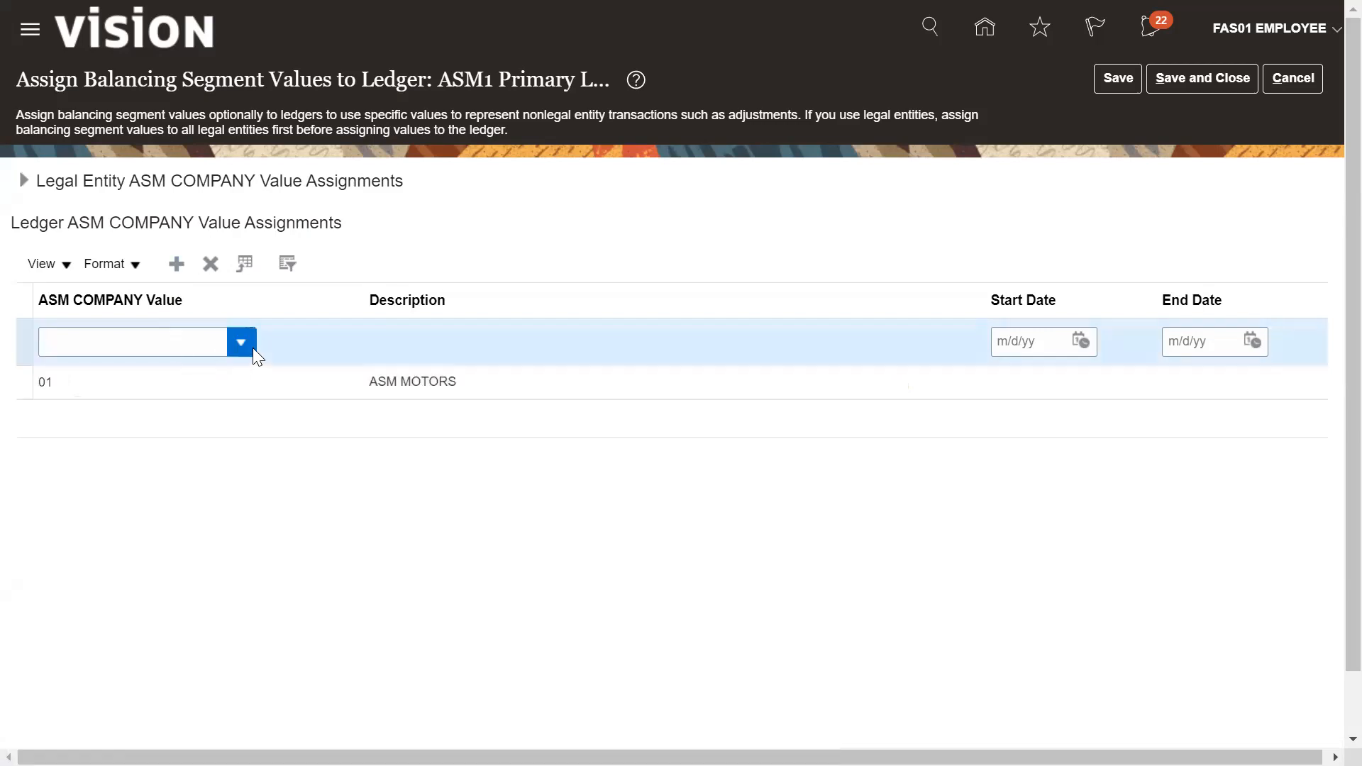
left_click(63, 409)
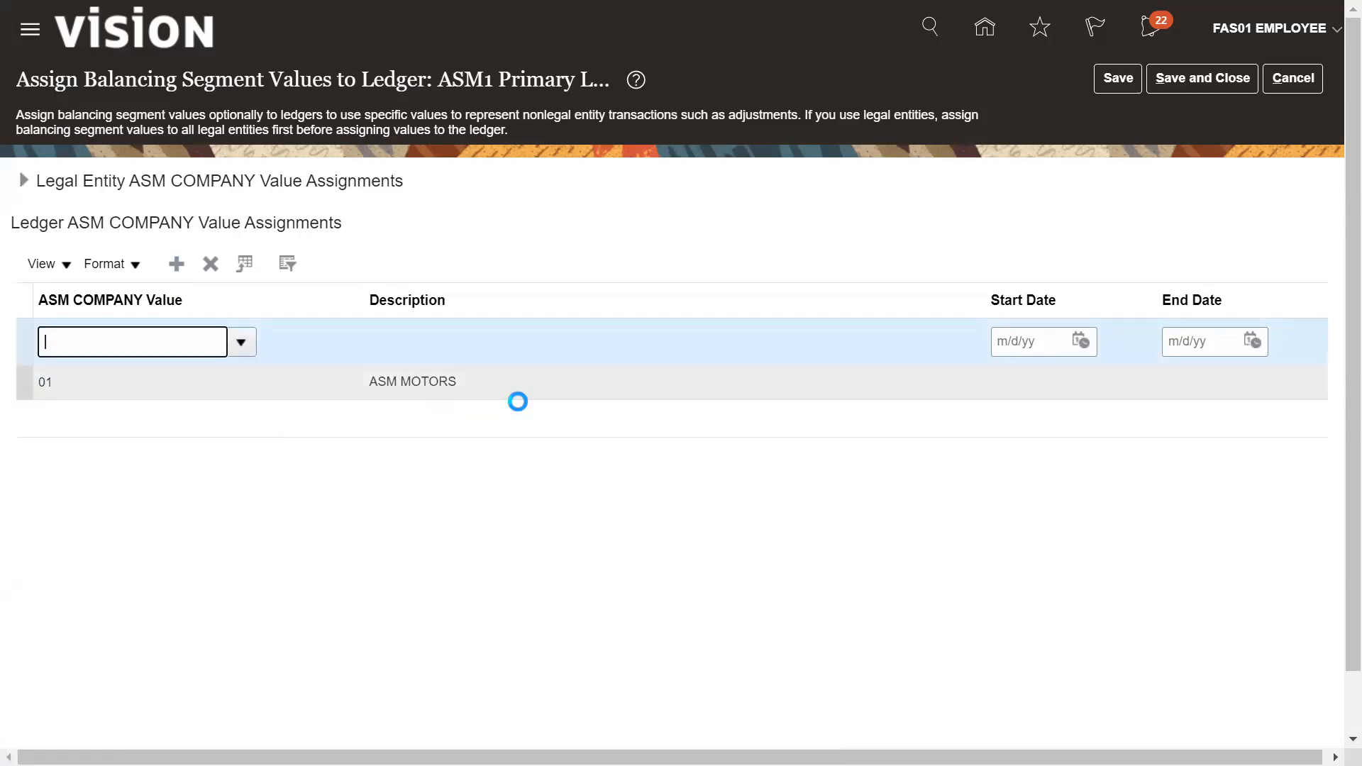
left_click(1194, 85)
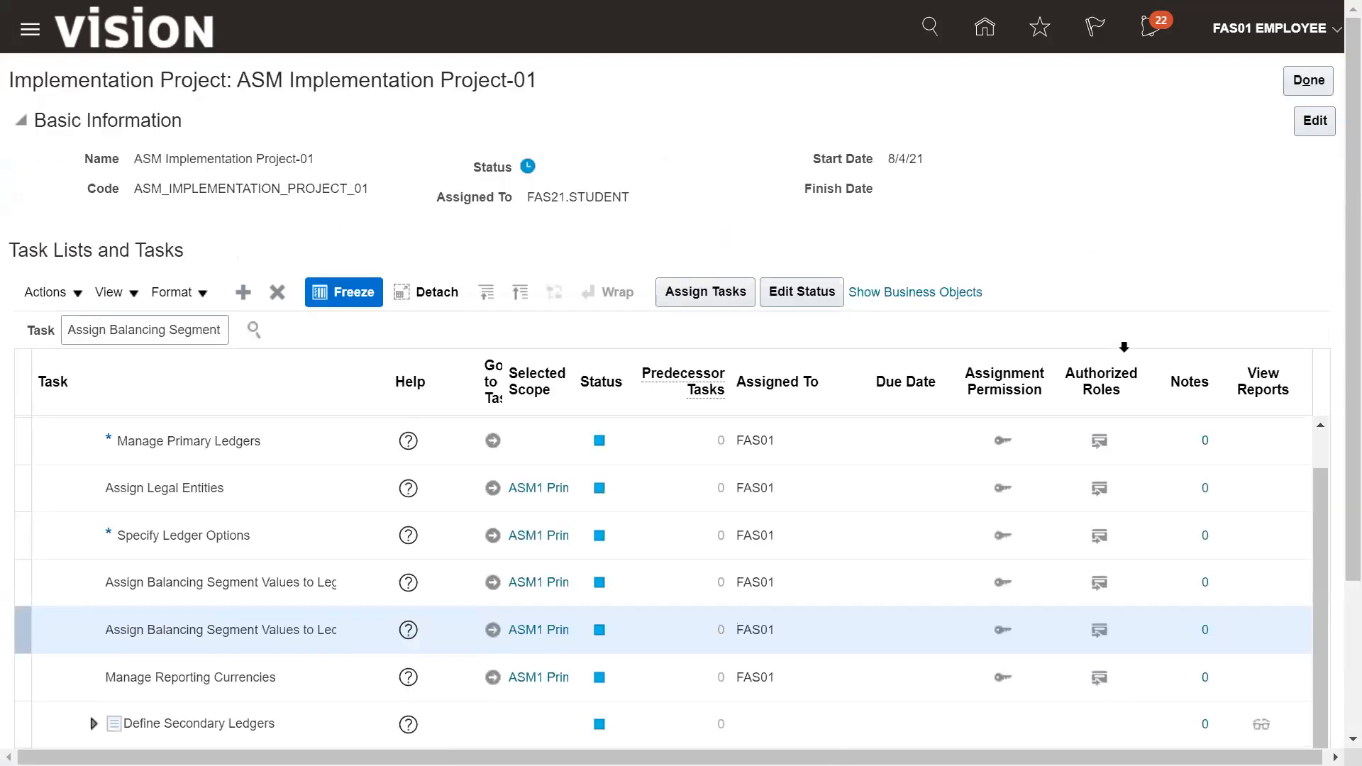
Step: Reopen ASM Implementation Project-01, search its tasks for Review and Submit Accounting Configuration, and open the Financials result
left_click(1308, 80)
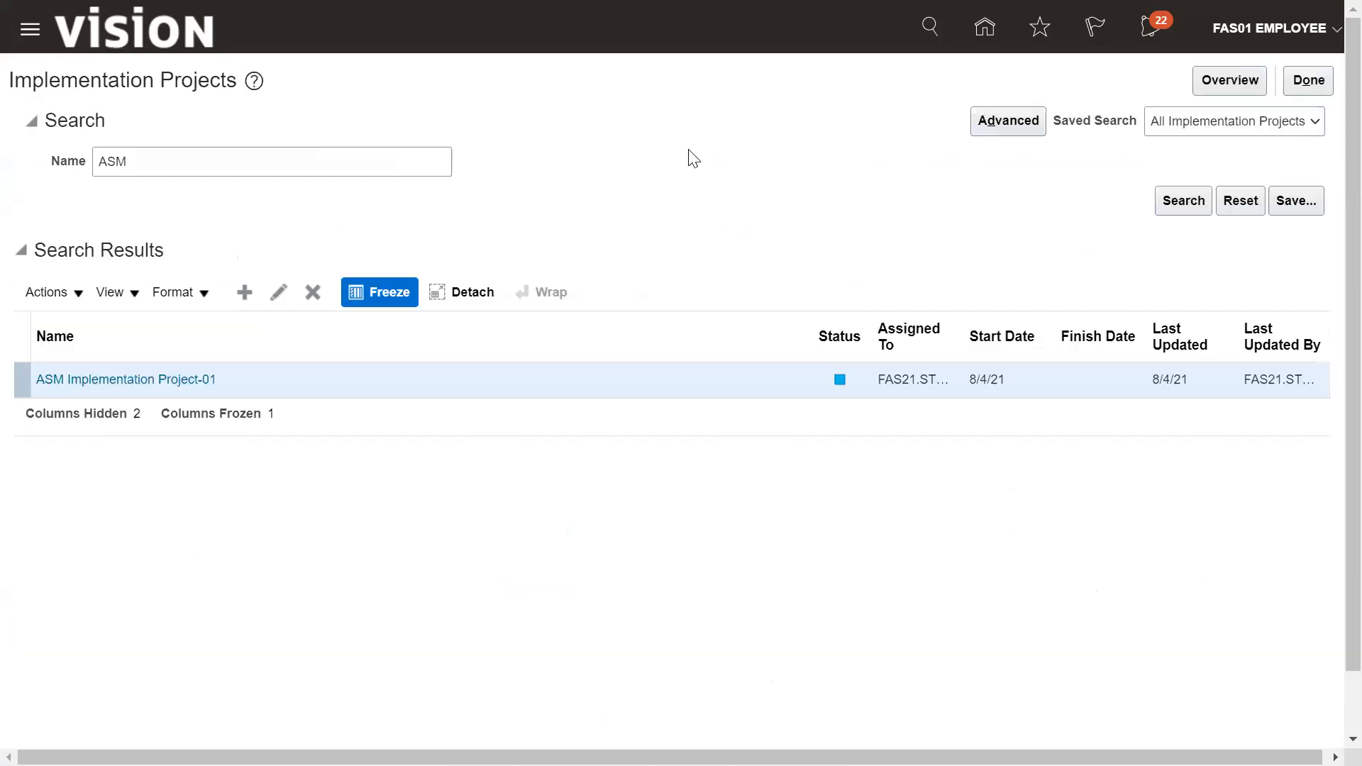
left_click(104, 381)
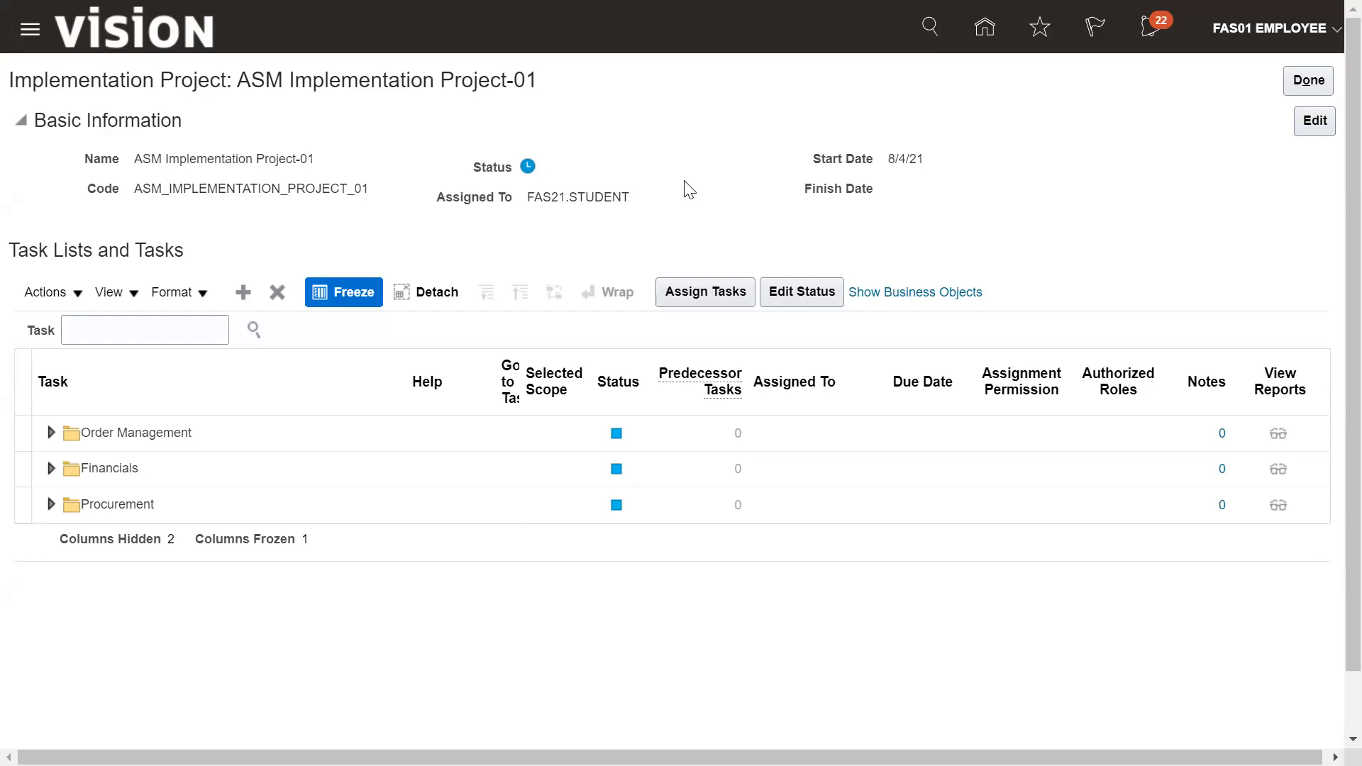
left_click(154, 332)
key("ctrl+v")
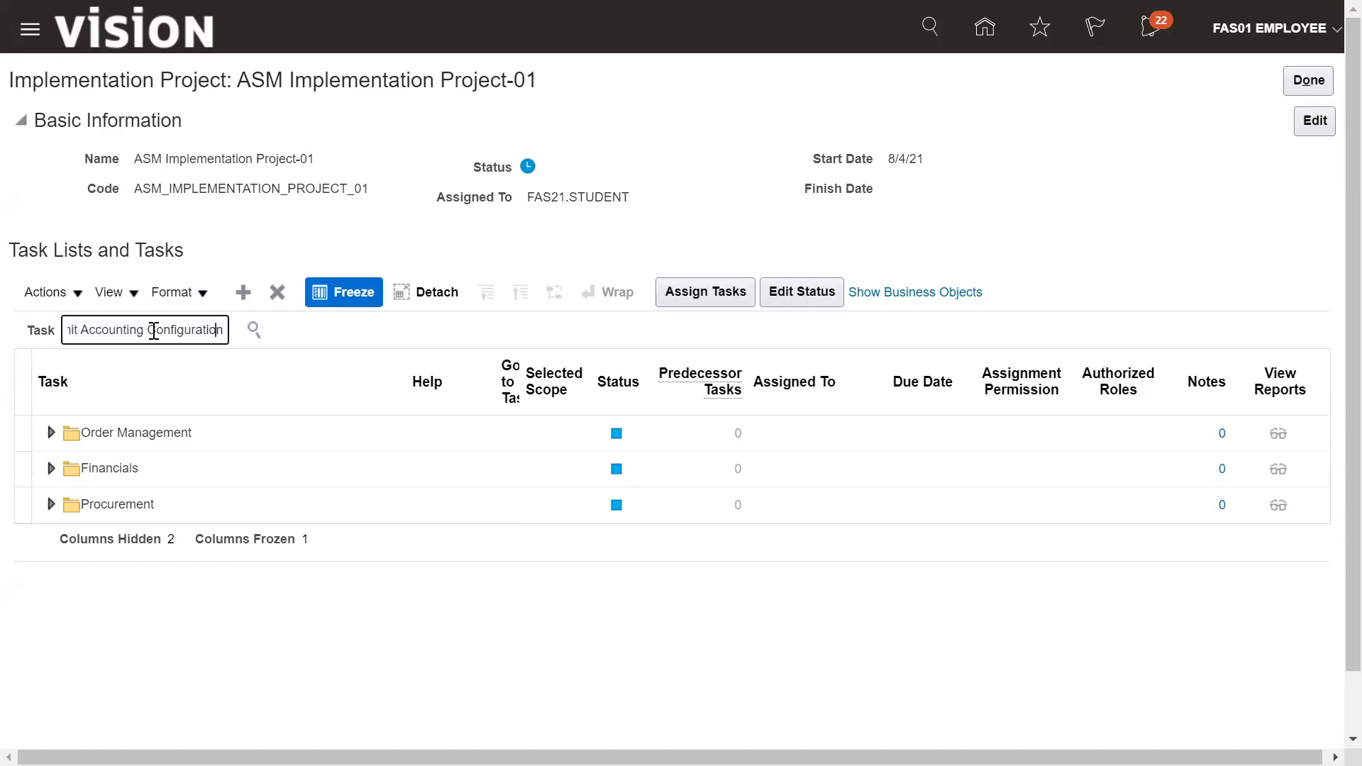
key("Home")
key("Right")
key("Right")
key("Right")
key("Right")
key("Right")
key("Right")
key("Right")
key("Right")
key("Right")
key("Right")
key("Right")
key("Right")
key("Right")
key("Right")
key("Right")
key("Right")
key("Right")
key("Right")
key("Right")
key("Right")
key("Right")
key("Right")
left_click(257, 333)
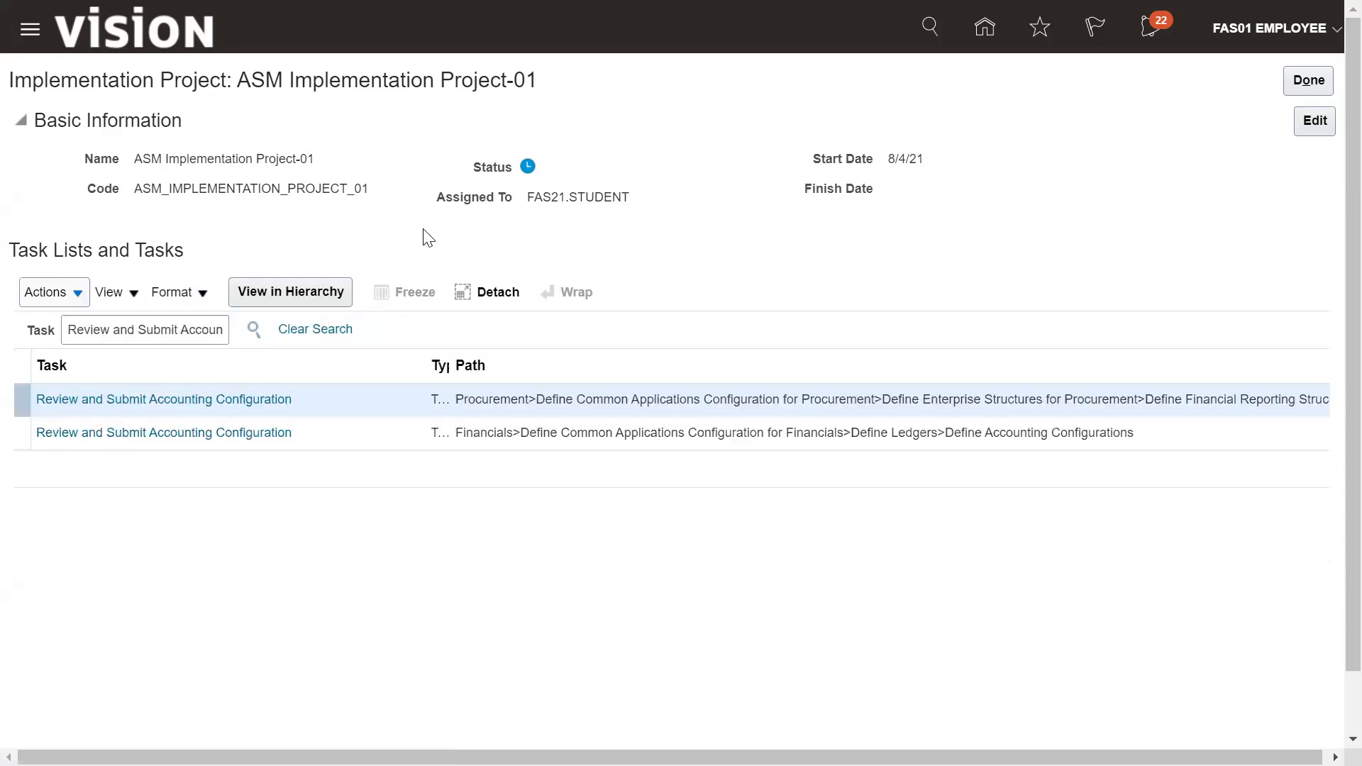
left_click(216, 434)
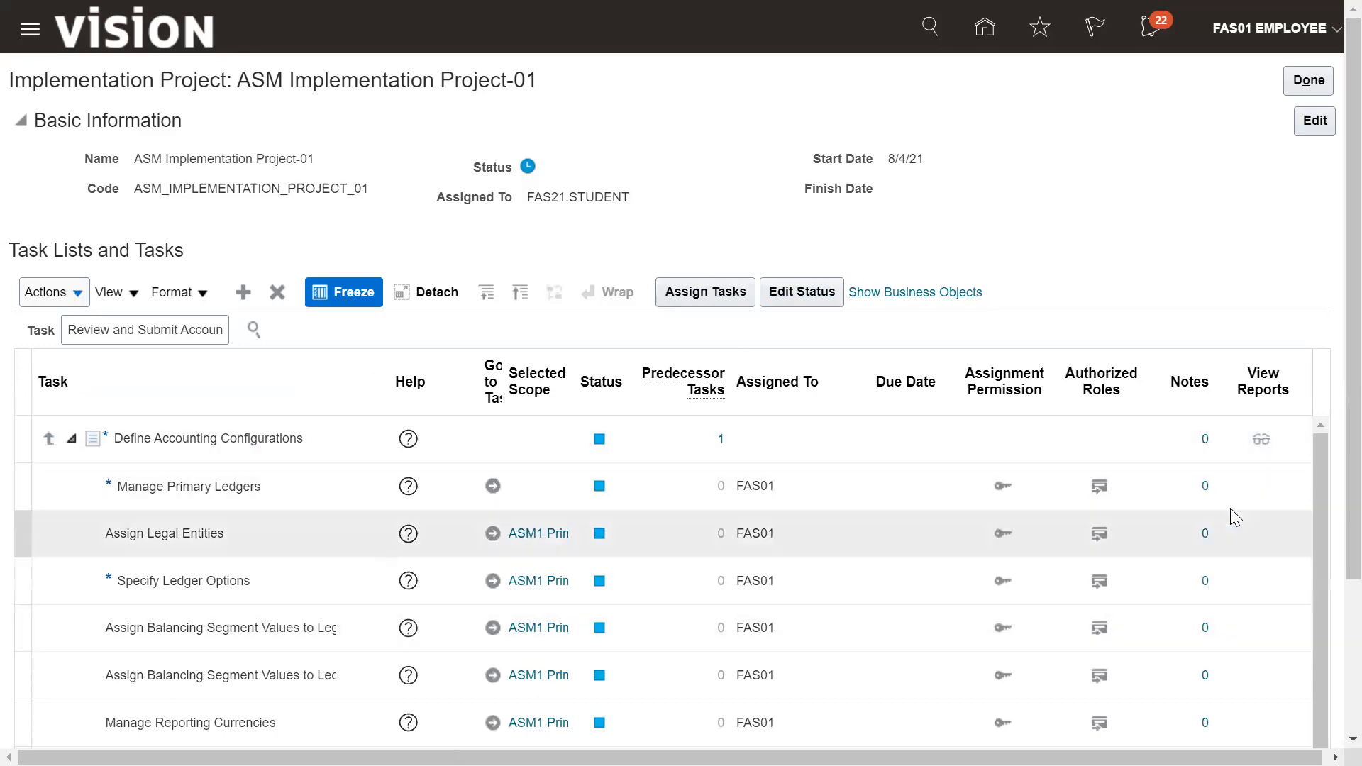
Step: Go to the Review and Submit Accounting Configuration task, and submit the ASM1 Primary Ledger configuration
scroll(1329, 440, "down", 3)
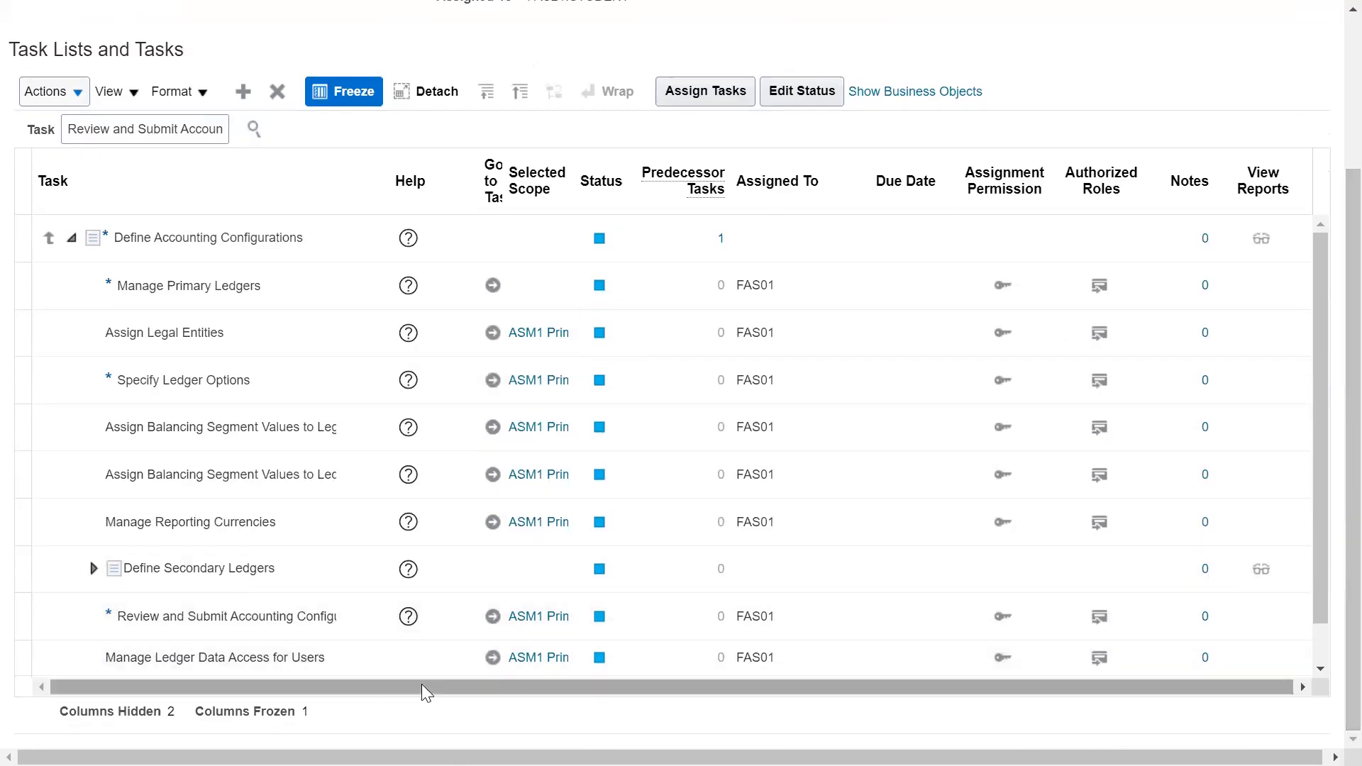
left_click(493, 617)
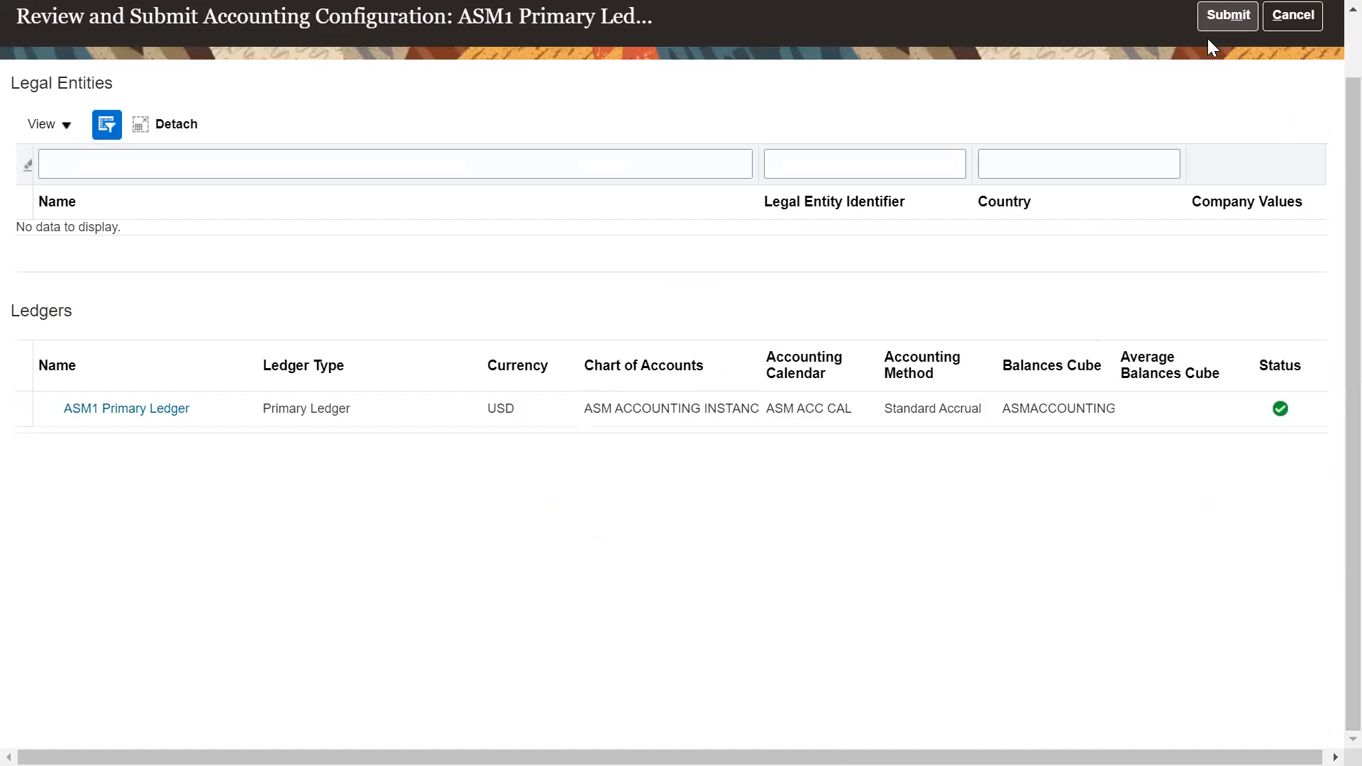
left_click(1242, 20)
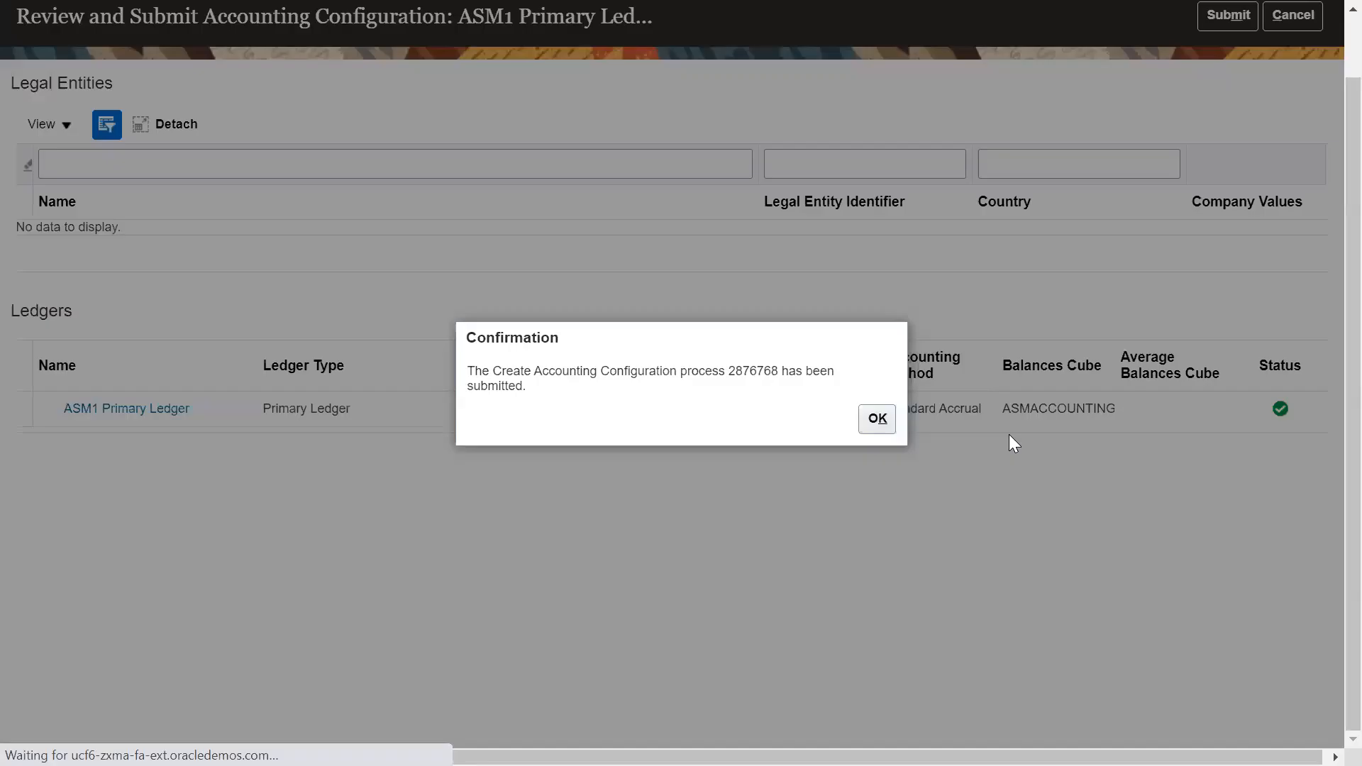
left_click(884, 423)
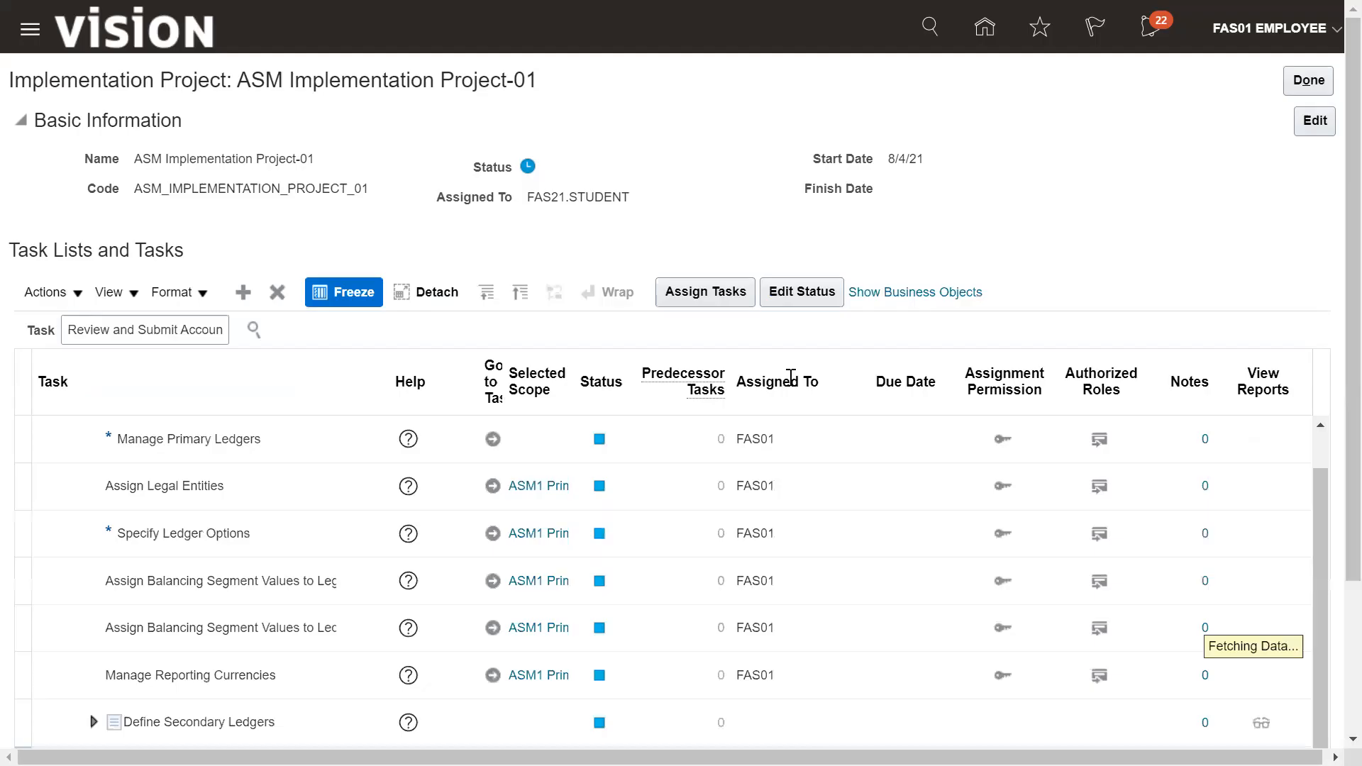
Step: Close the implementation project and go to the Scheduled Processes overview
left_click(1305, 81)
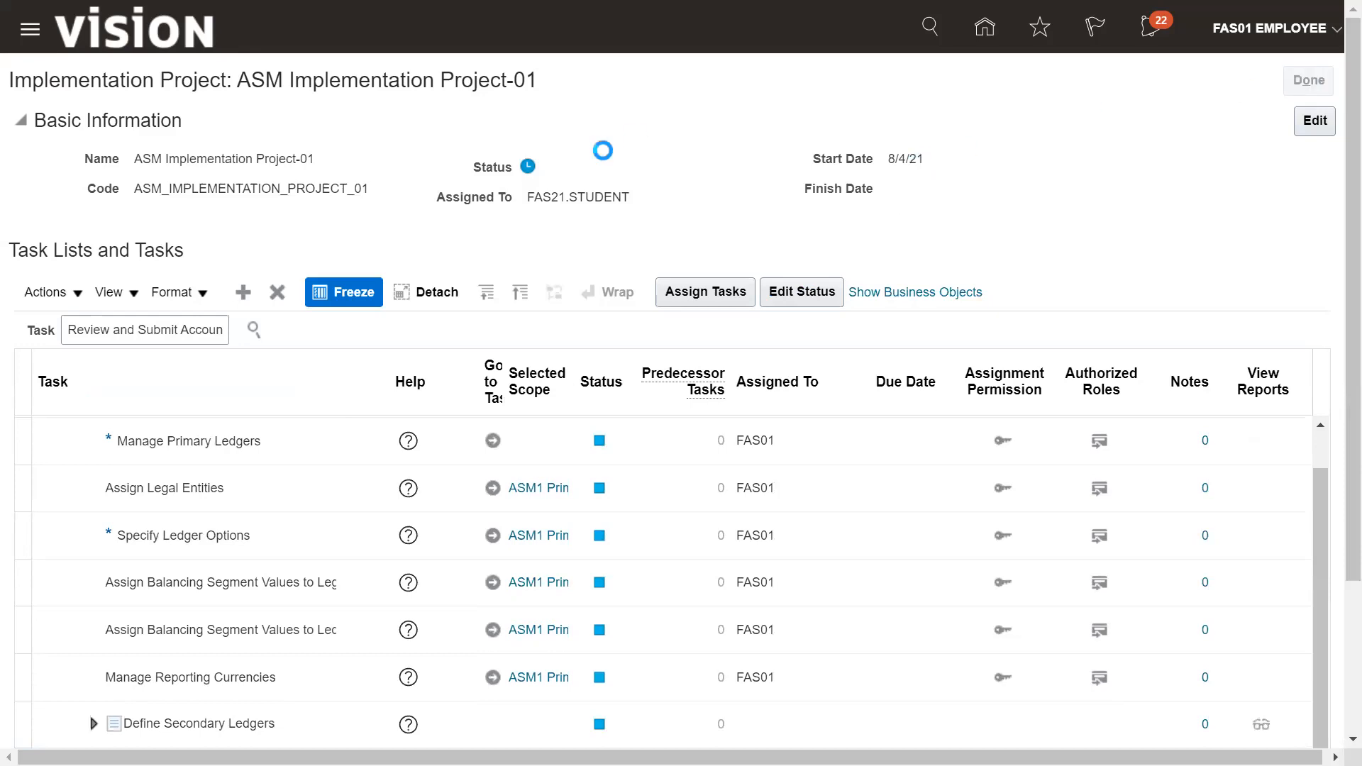
left_click(30, 31)
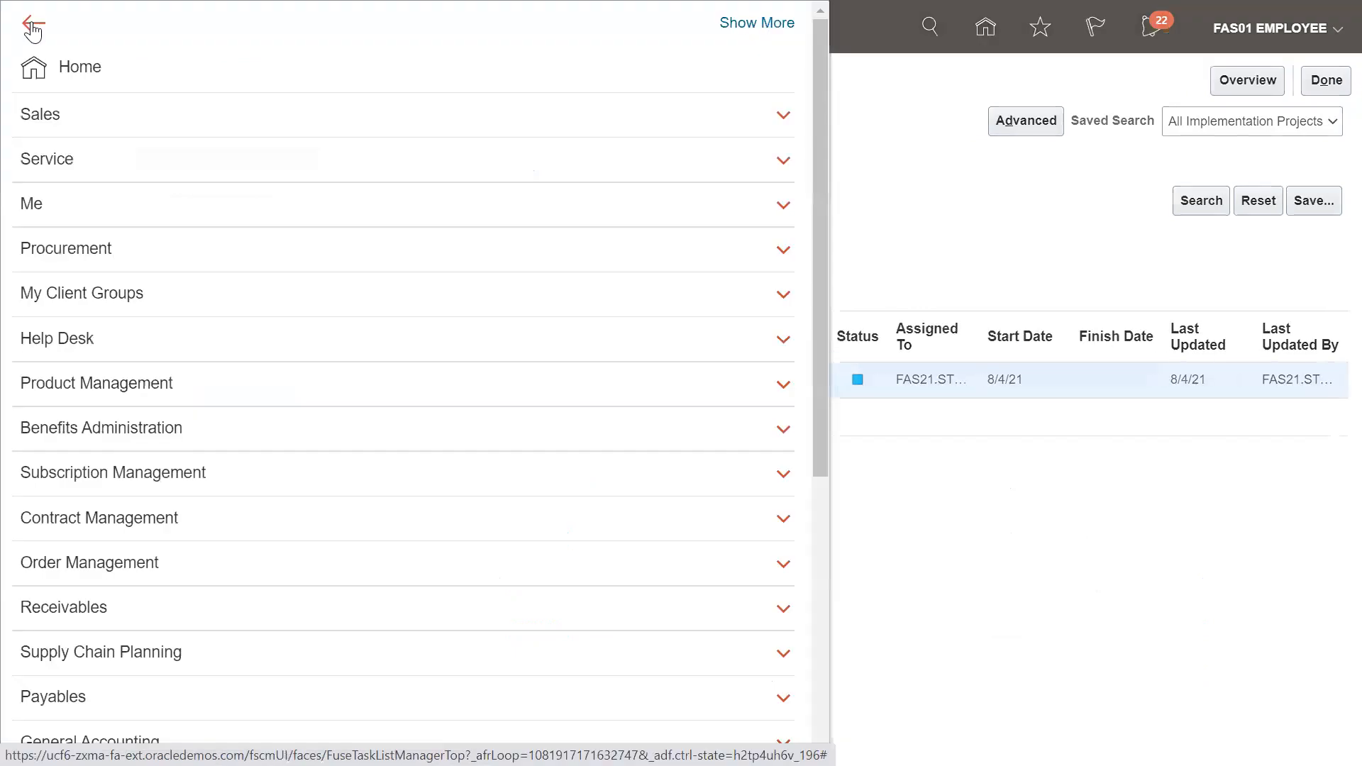
scroll(727, 256, "down", 5)
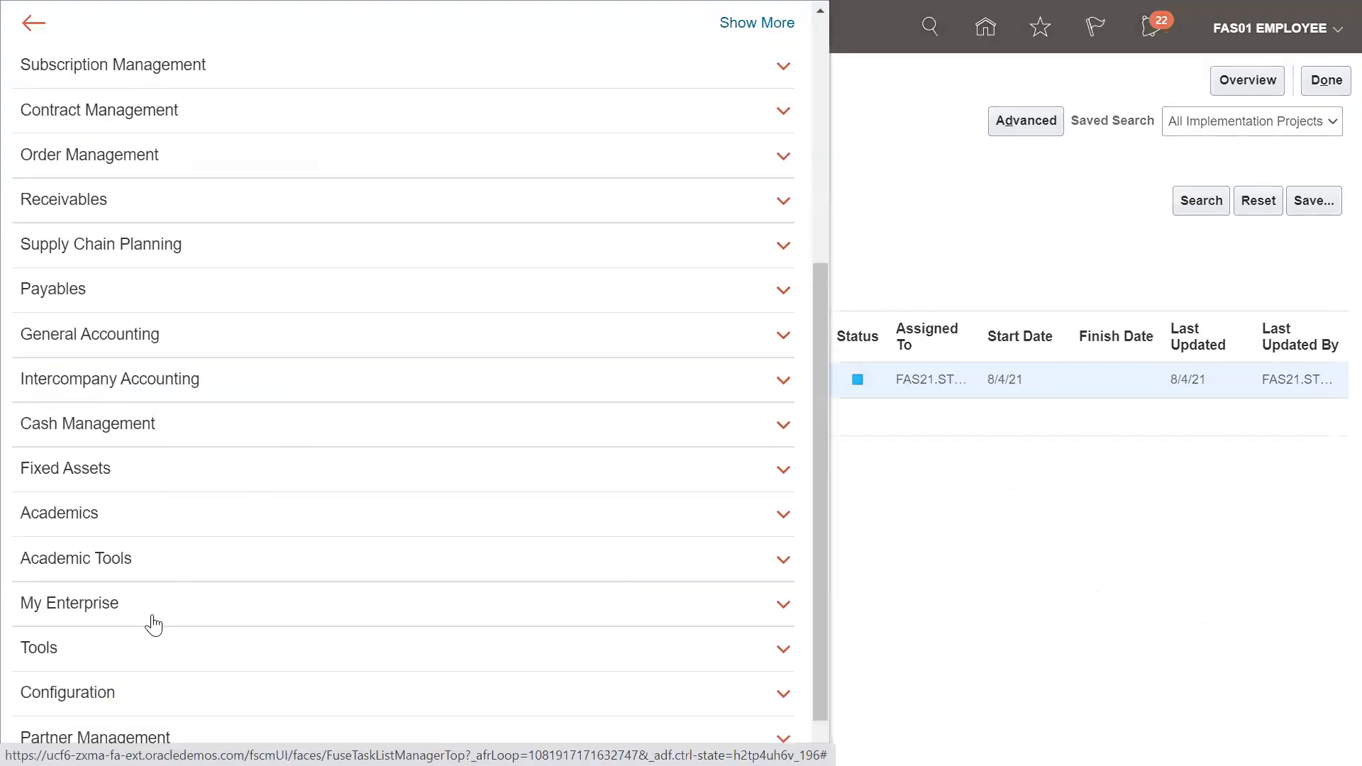
left_click(138, 663)
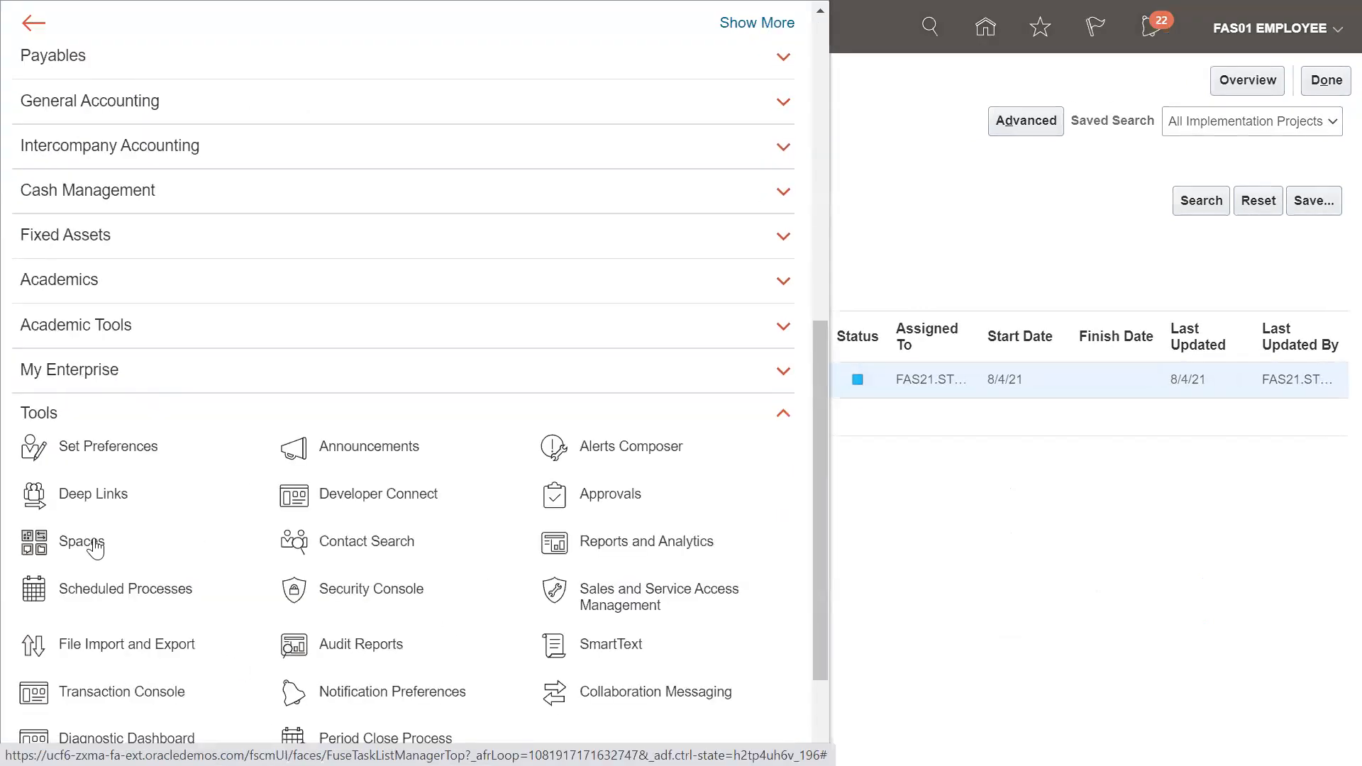
left_click(149, 605)
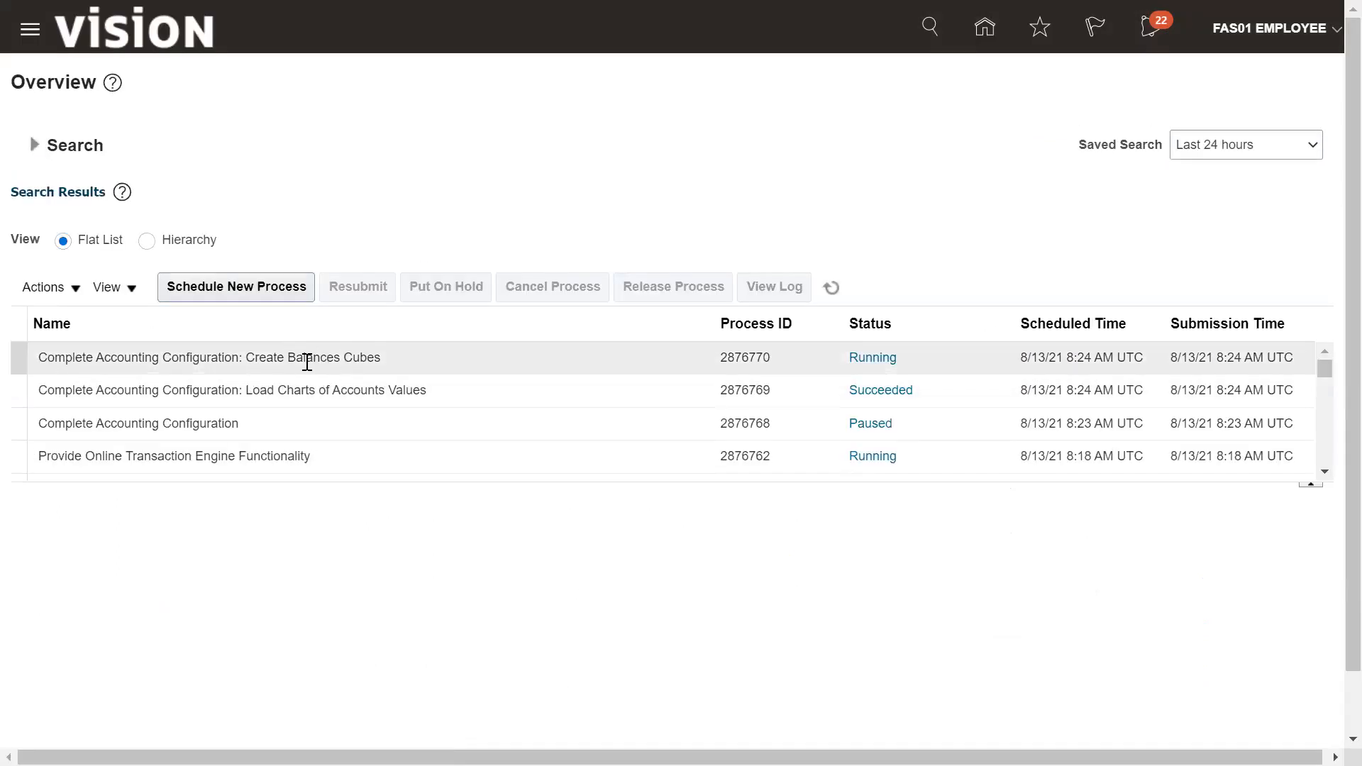
Step: View the details of the Complete Accounting Configuration: Create Balances Cubes process and refresh the process list
left_click(107, 359)
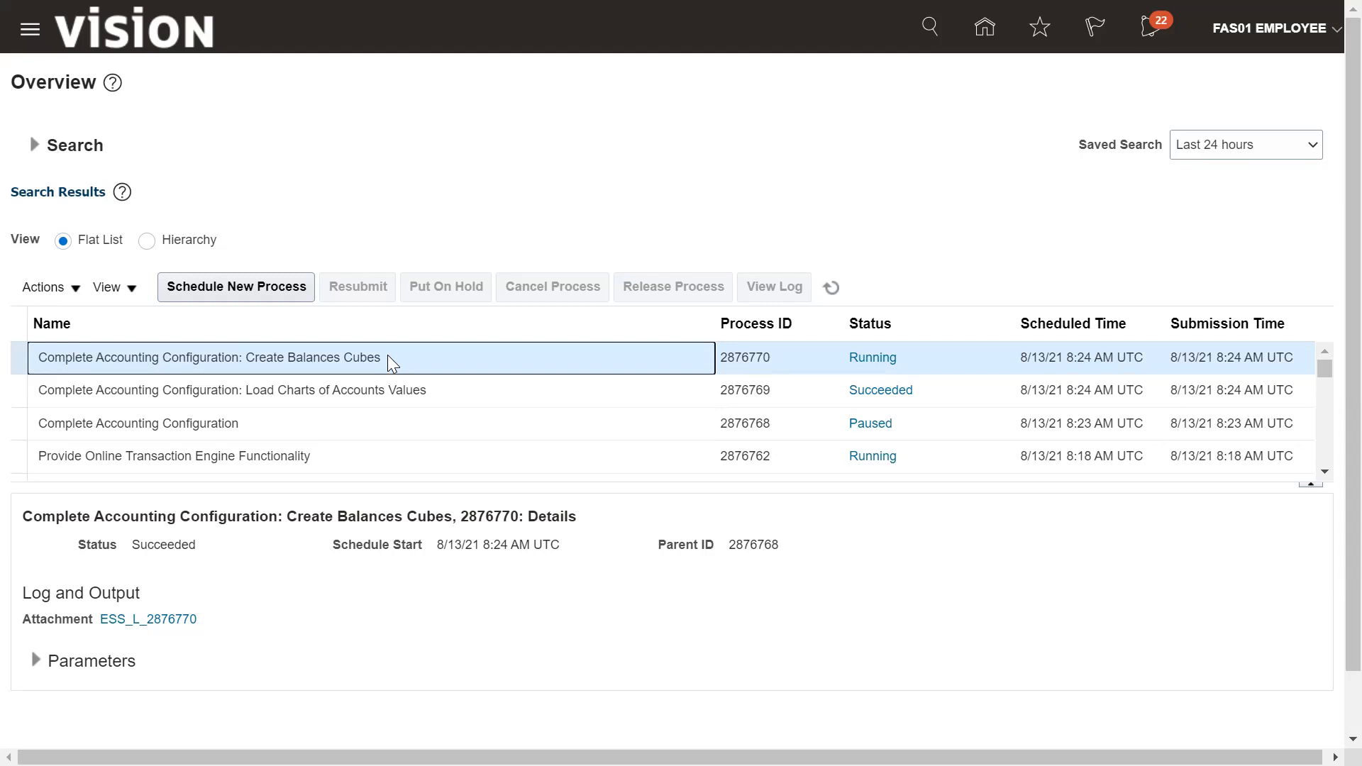
left_click(829, 290)
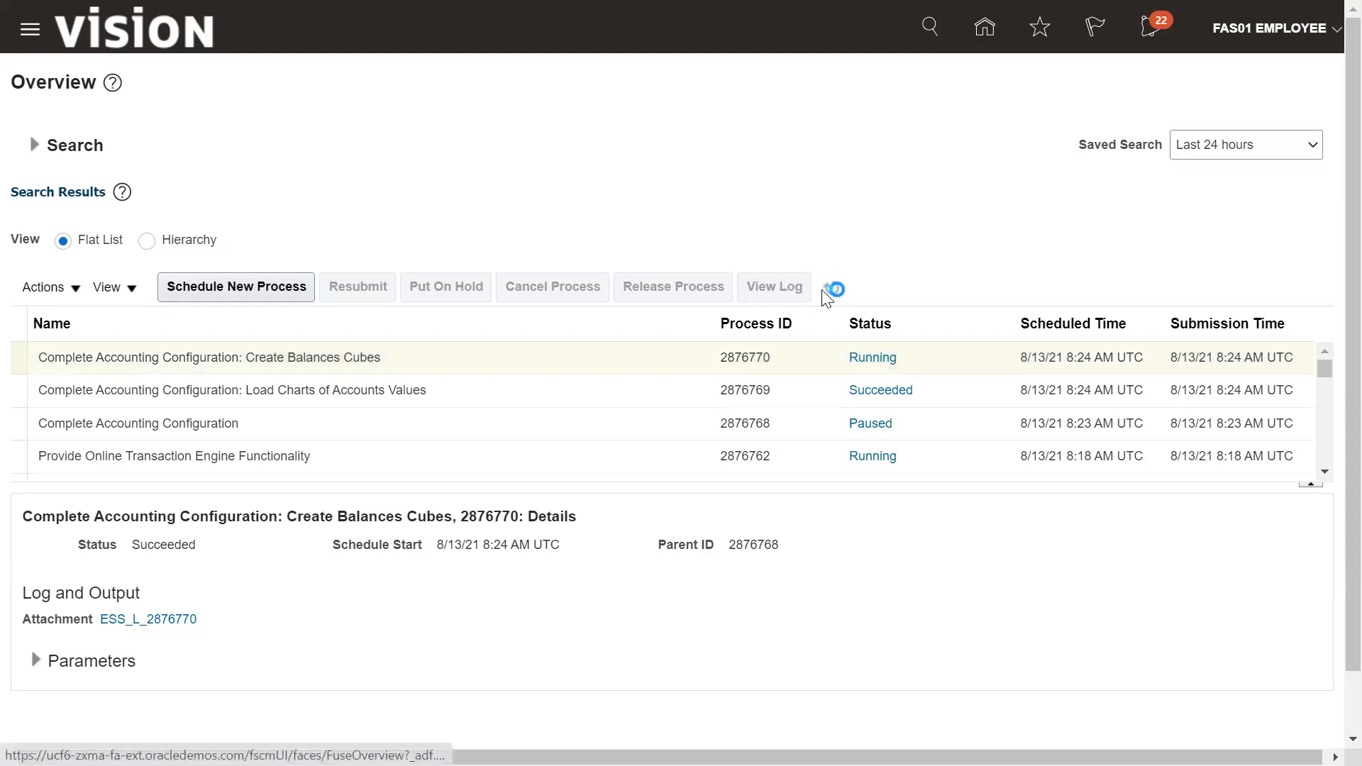